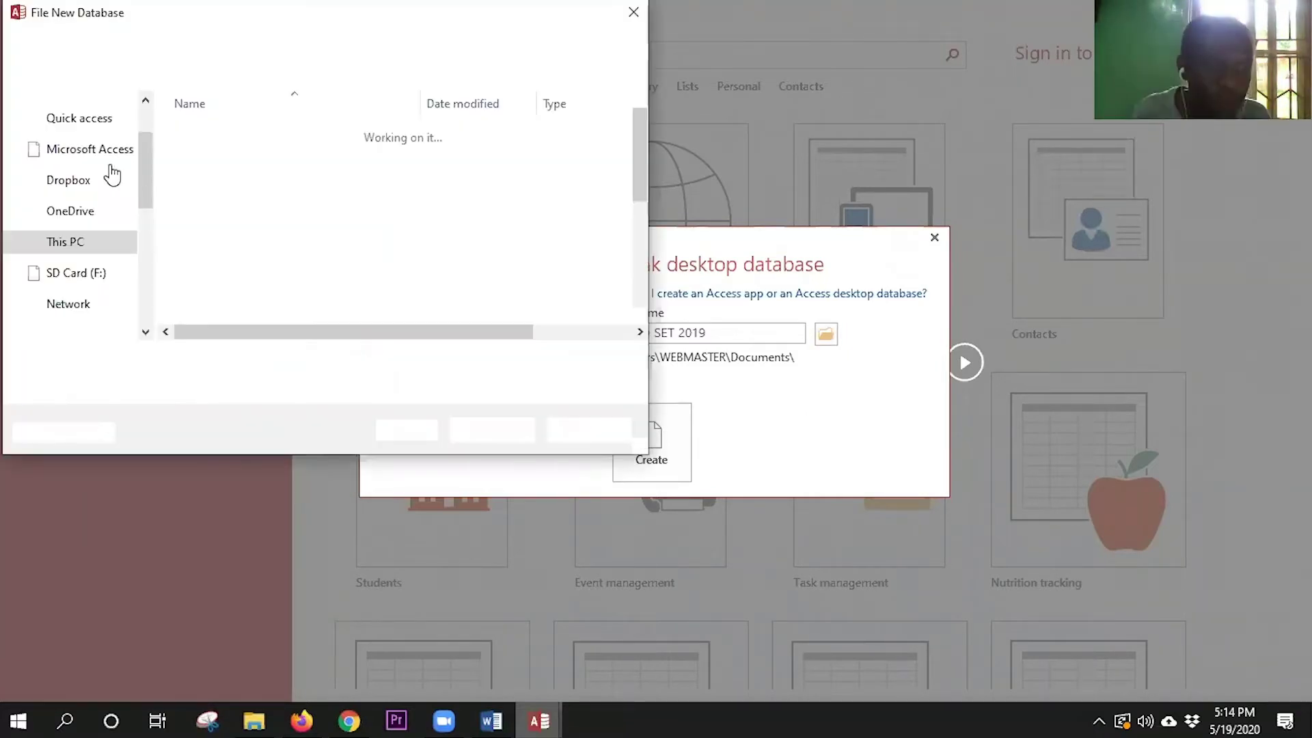
- Pick This PC > Desktop as the save folder for SONO SET 2019 and confirm
scroll(155, 250, down, 3)
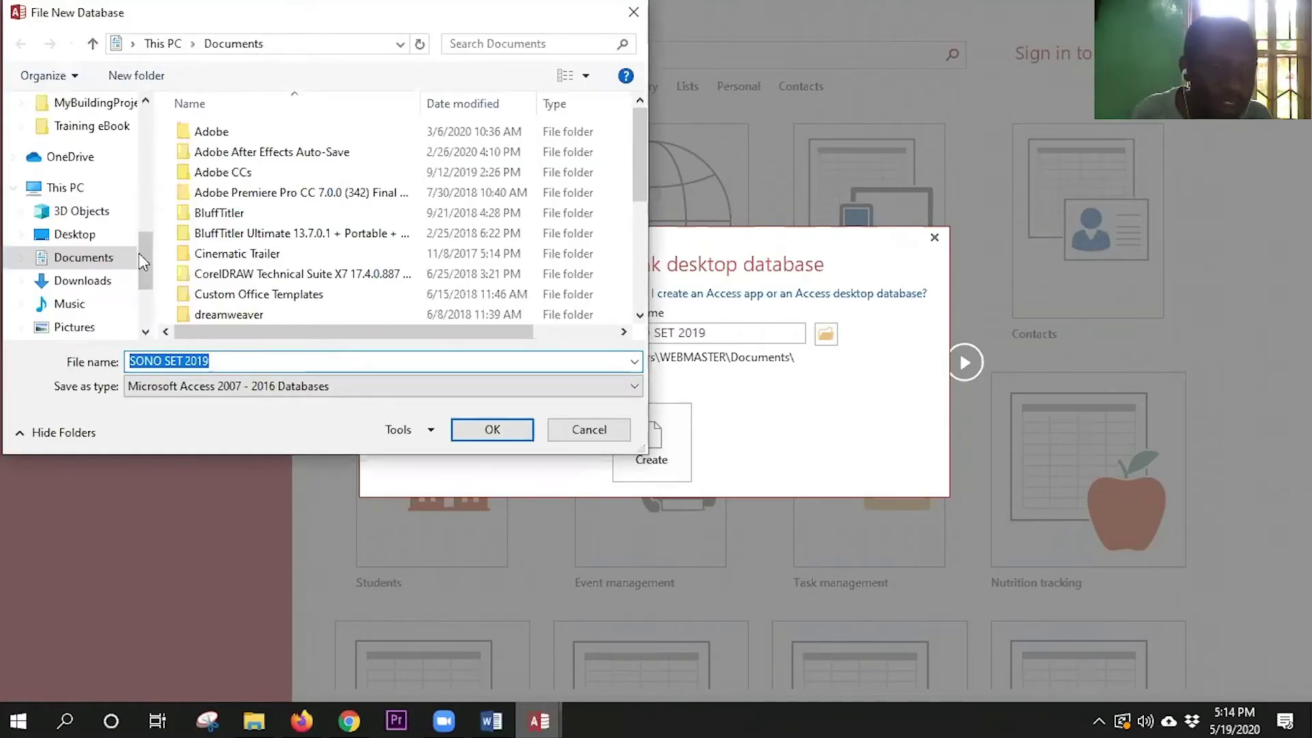
scroll(138, 253, up, 1)
click(113, 262)
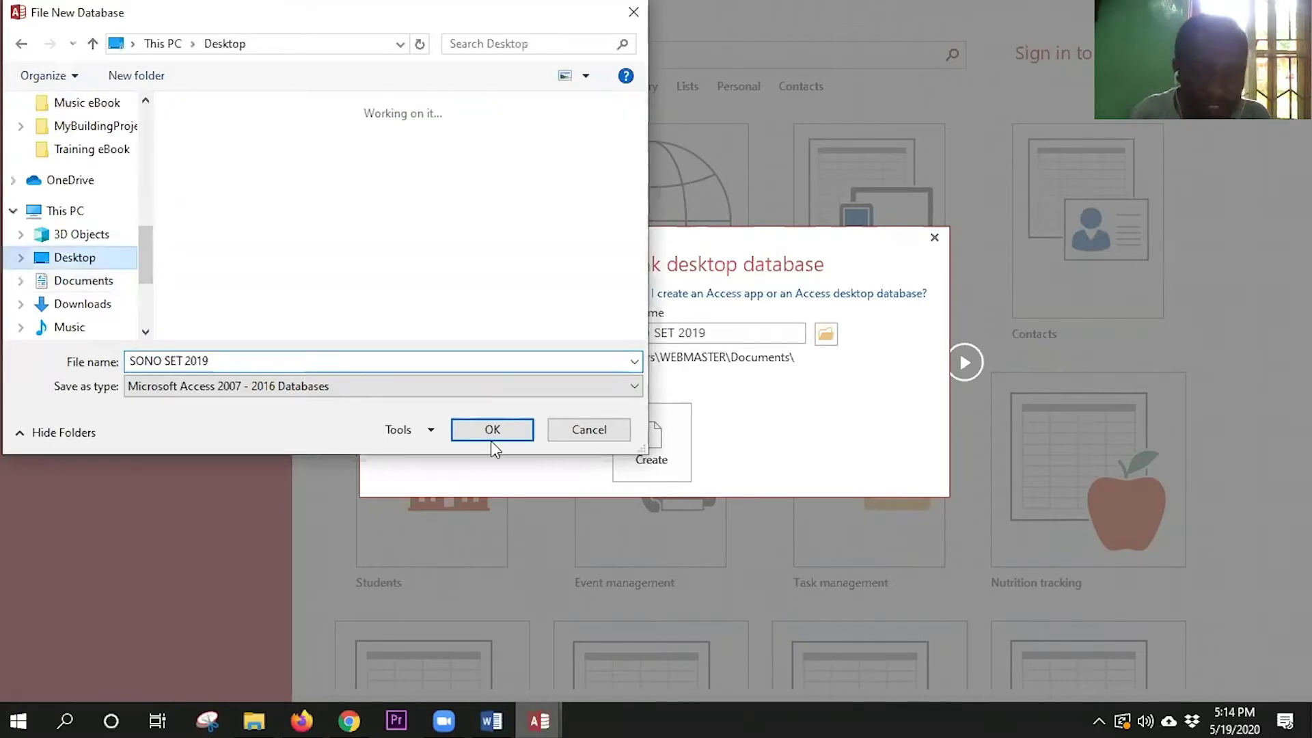
click(493, 429)
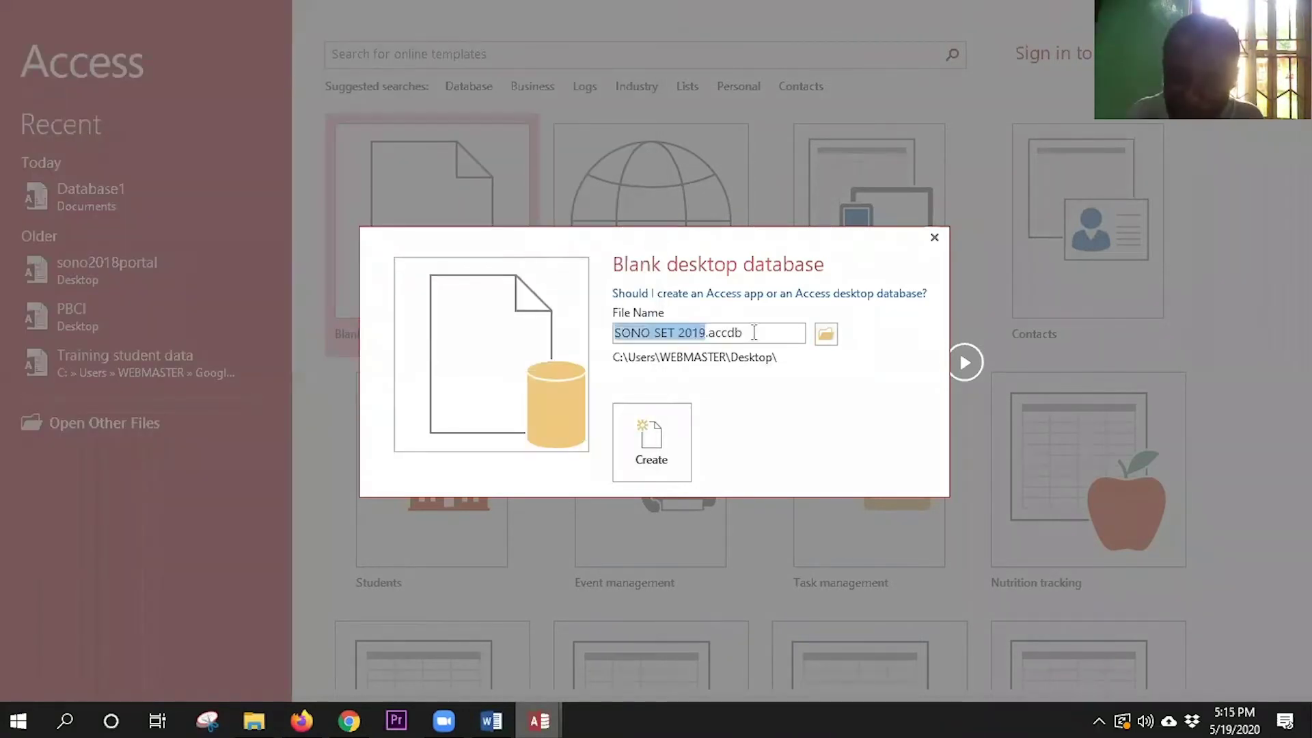
- Verify the file name SONO SET 2019.accdb and create the blank database
click(755, 332)
double_click(716, 335)
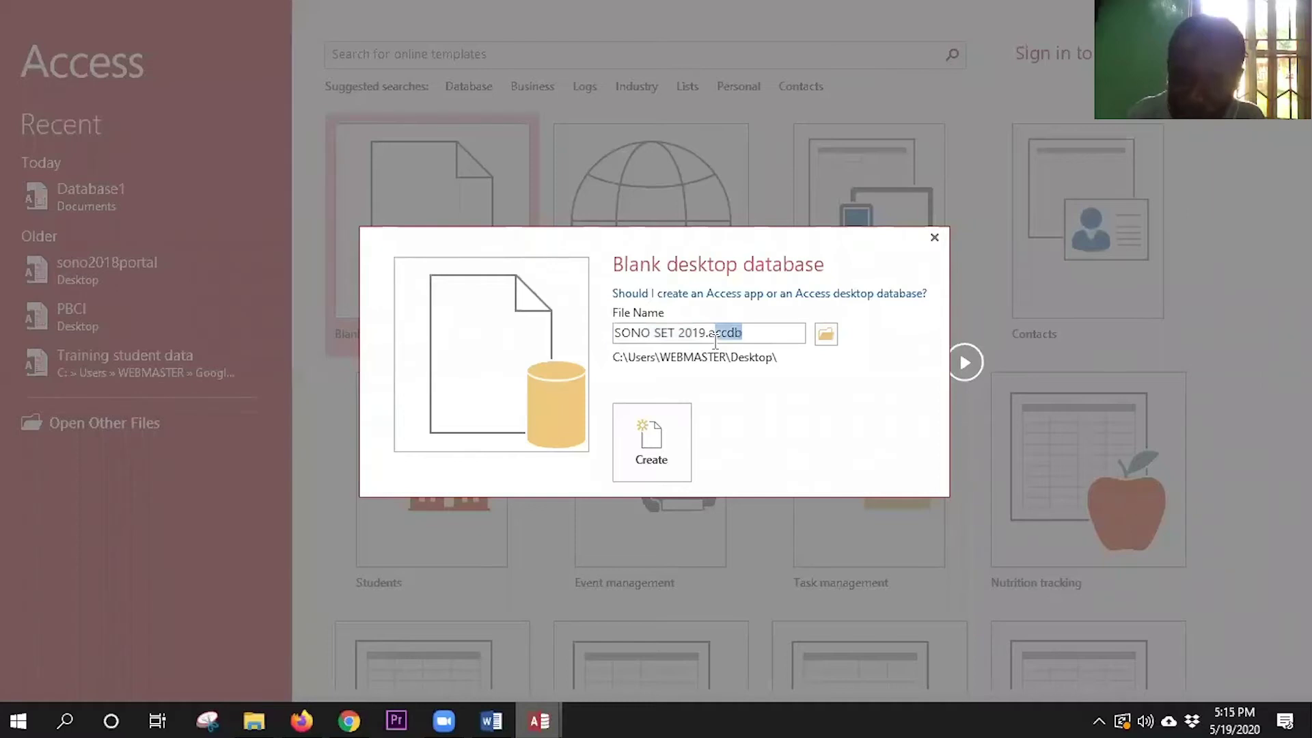
click(710, 334)
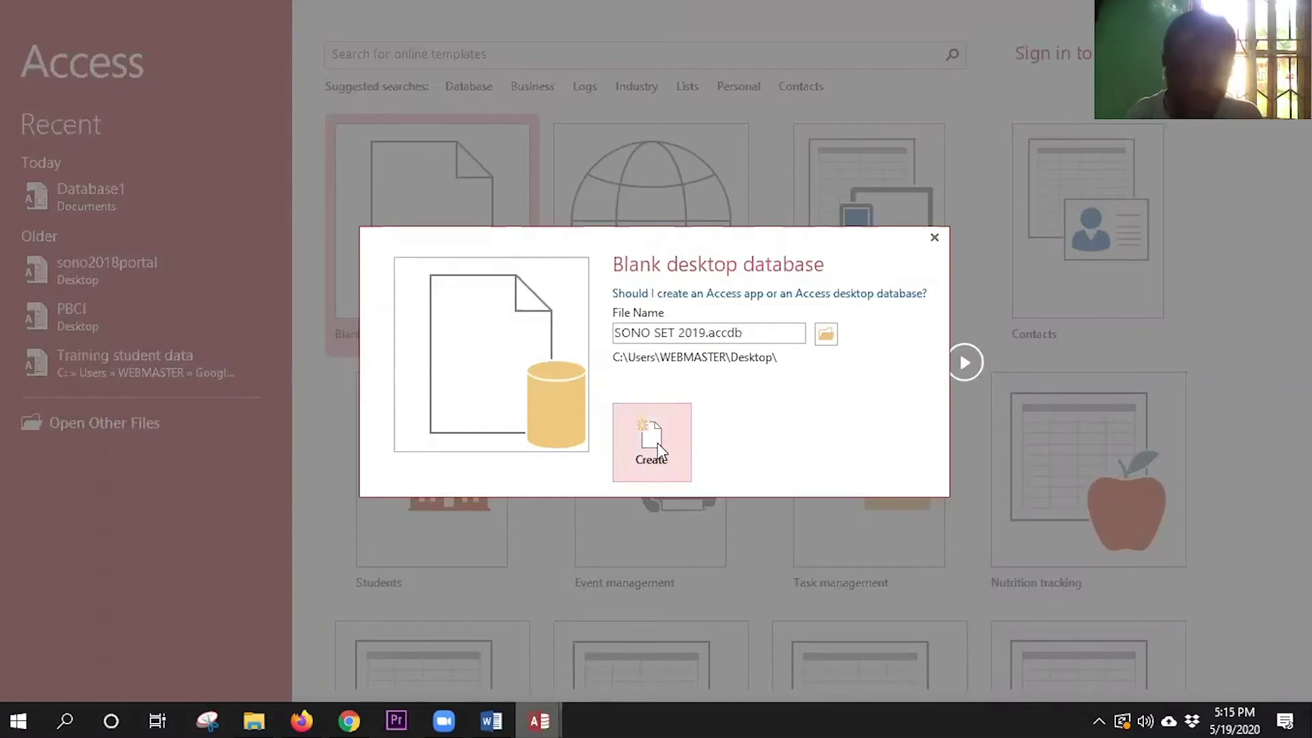
click(657, 443)
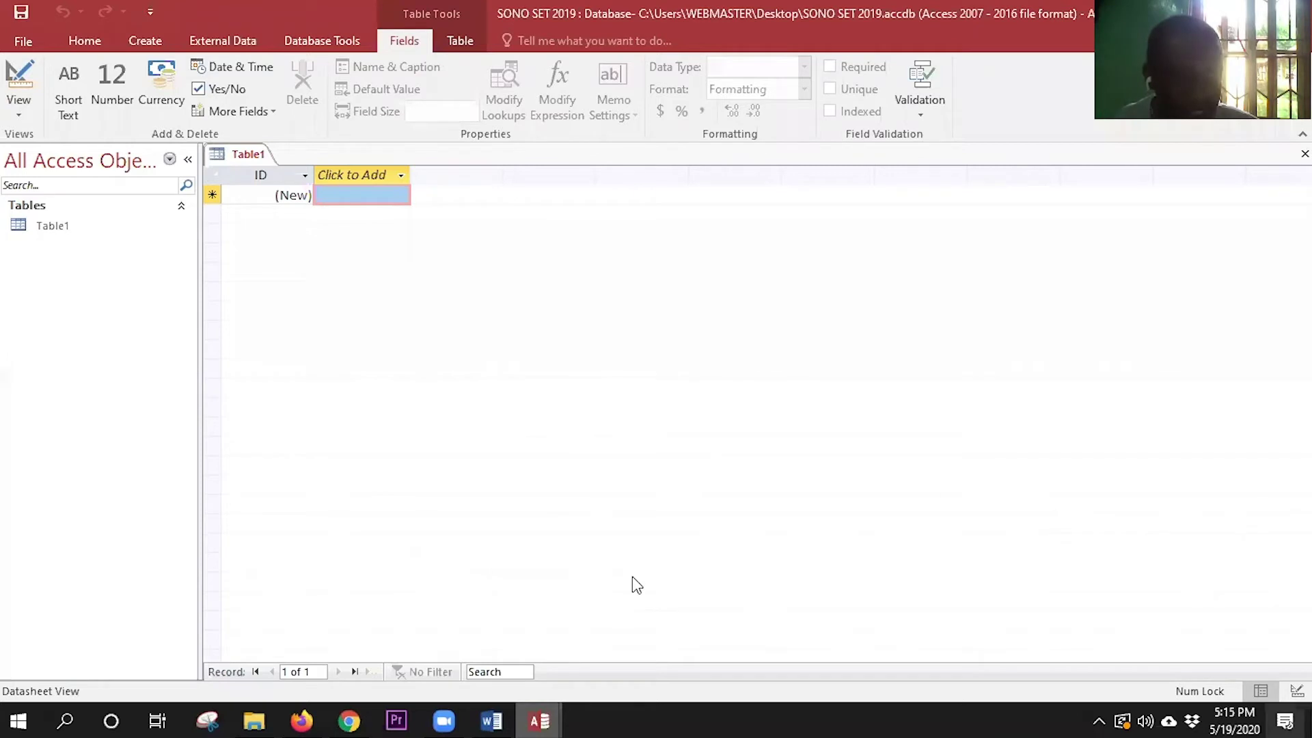
- Select Table1's ID field, open Name & Caption, and highlight the name ID
click(430, 719)
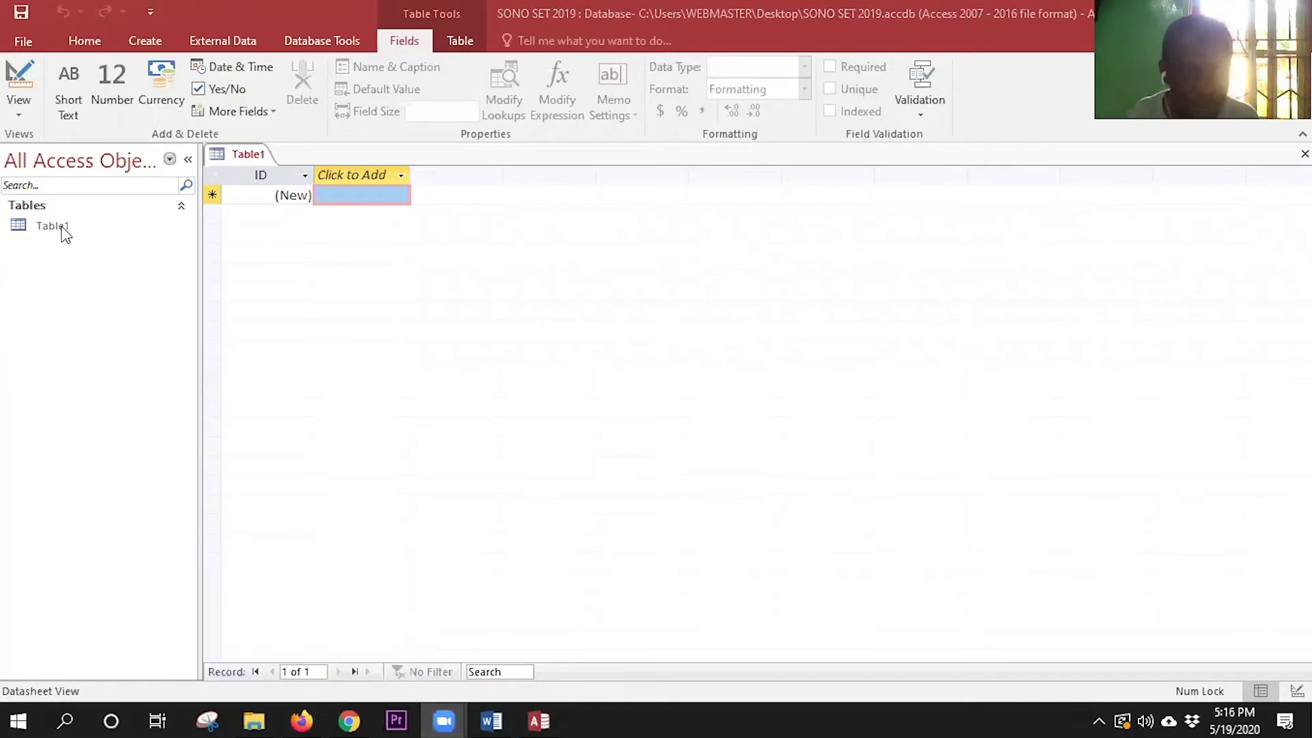
click(292, 263)
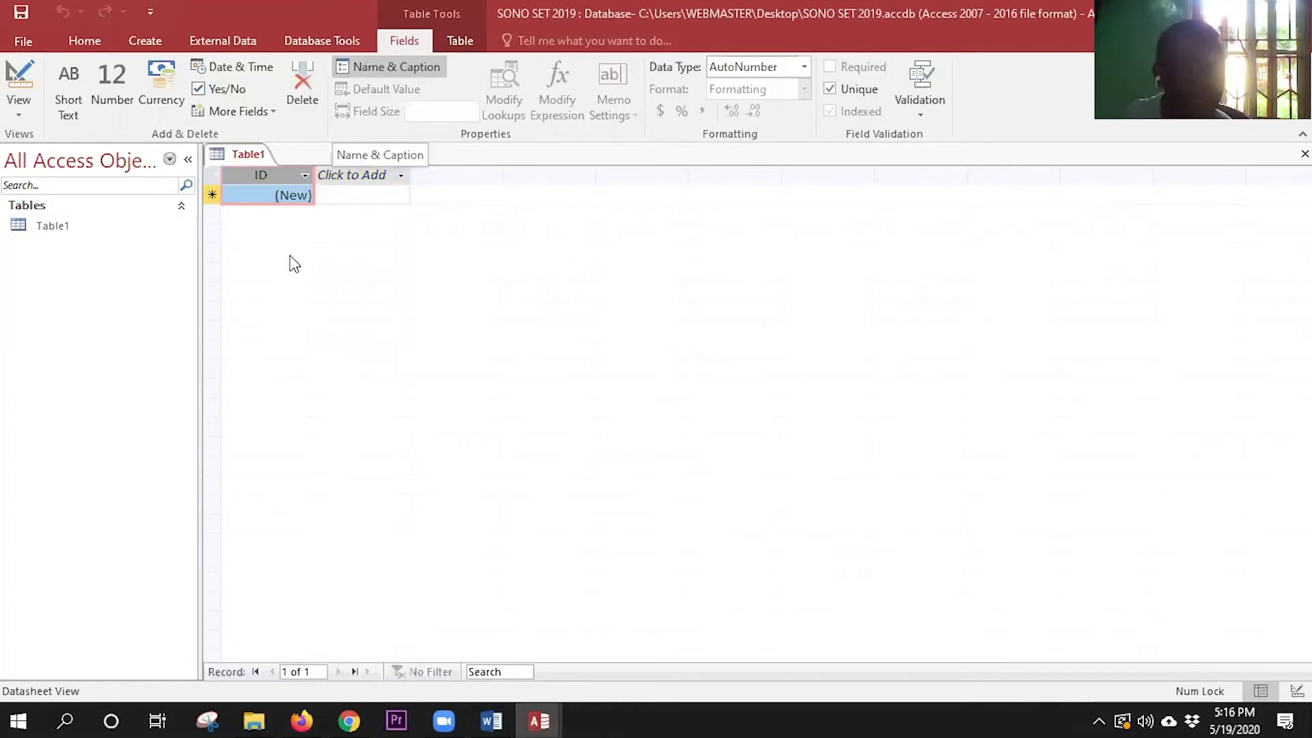
click(396, 66)
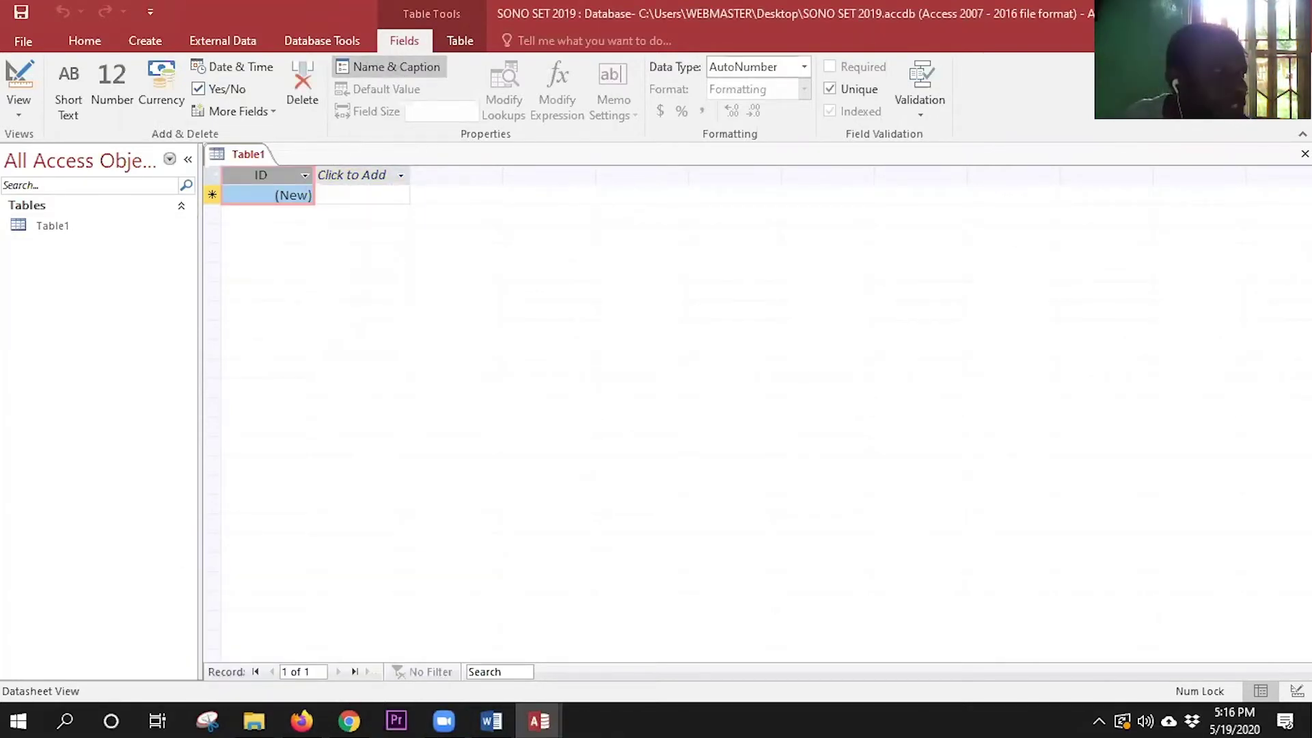
double_click(540, 323)
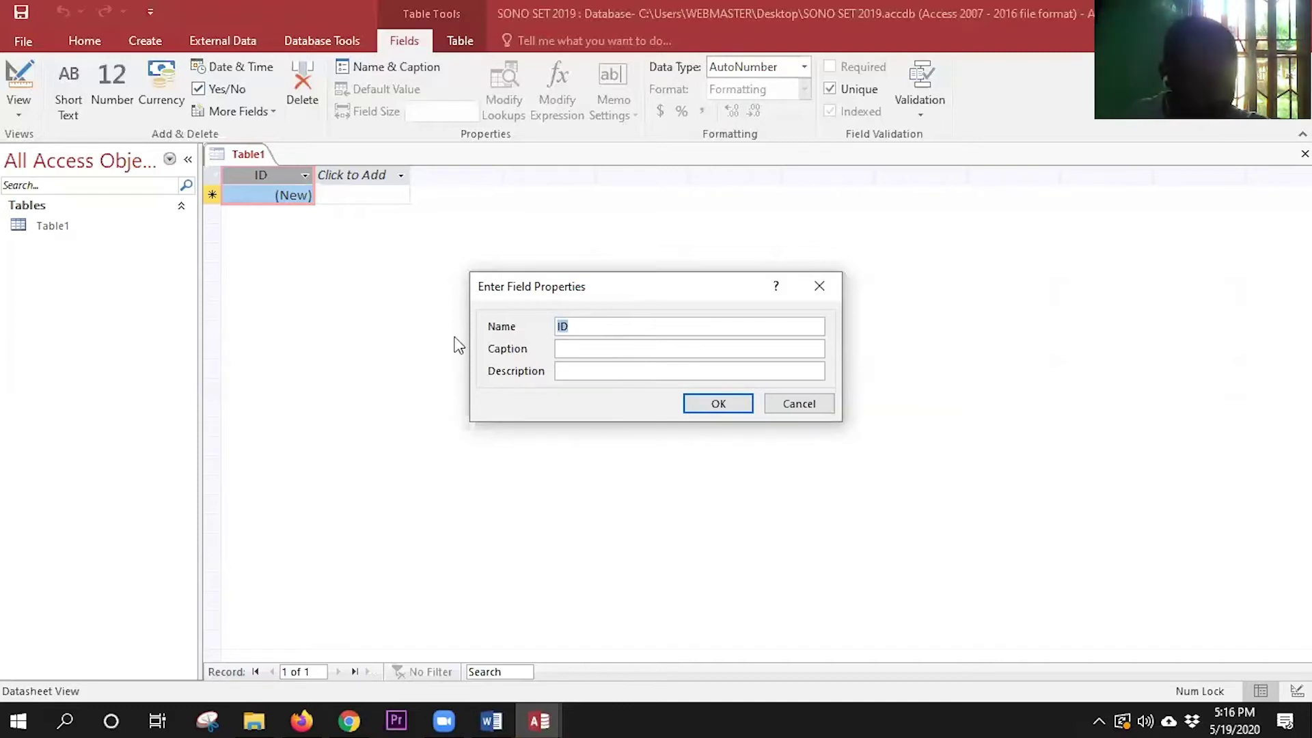
- Rename ID to StudentNumber with caption 'Student Matric Number' and description 'the student id'
text(Student)
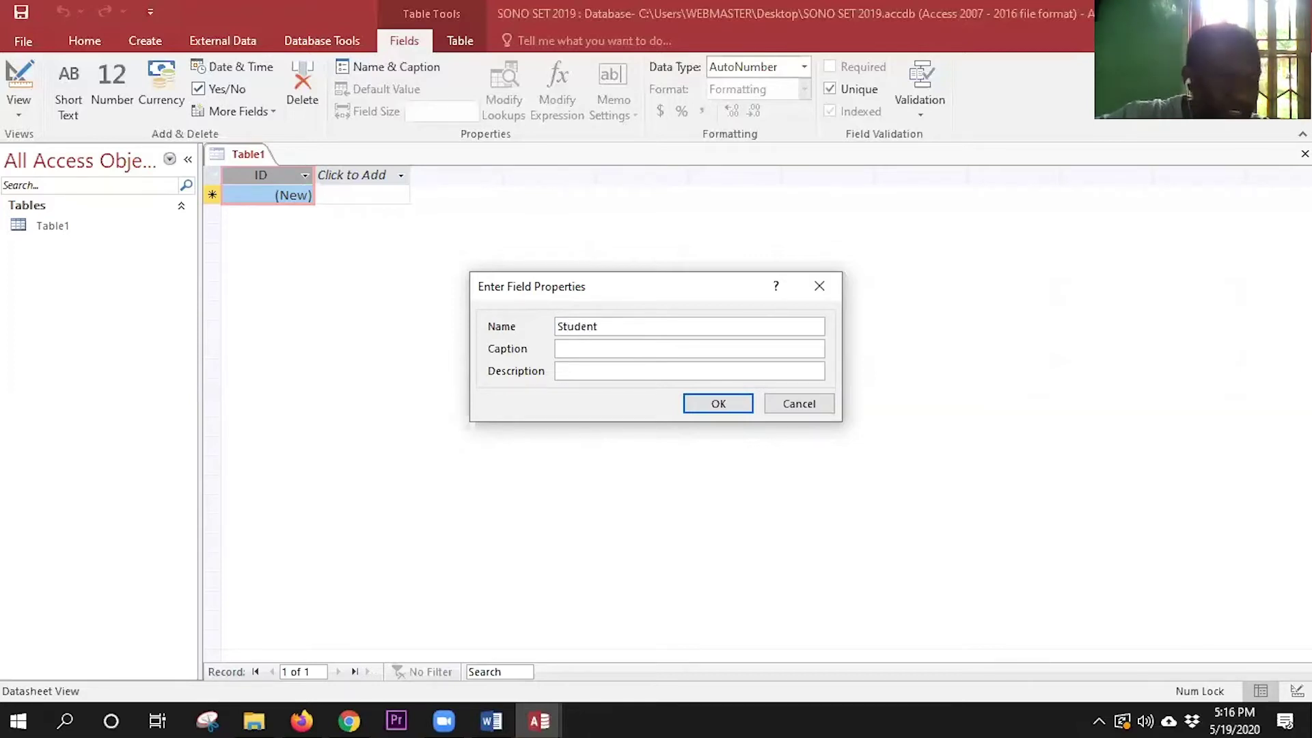
text( N)
key(BackSpace)
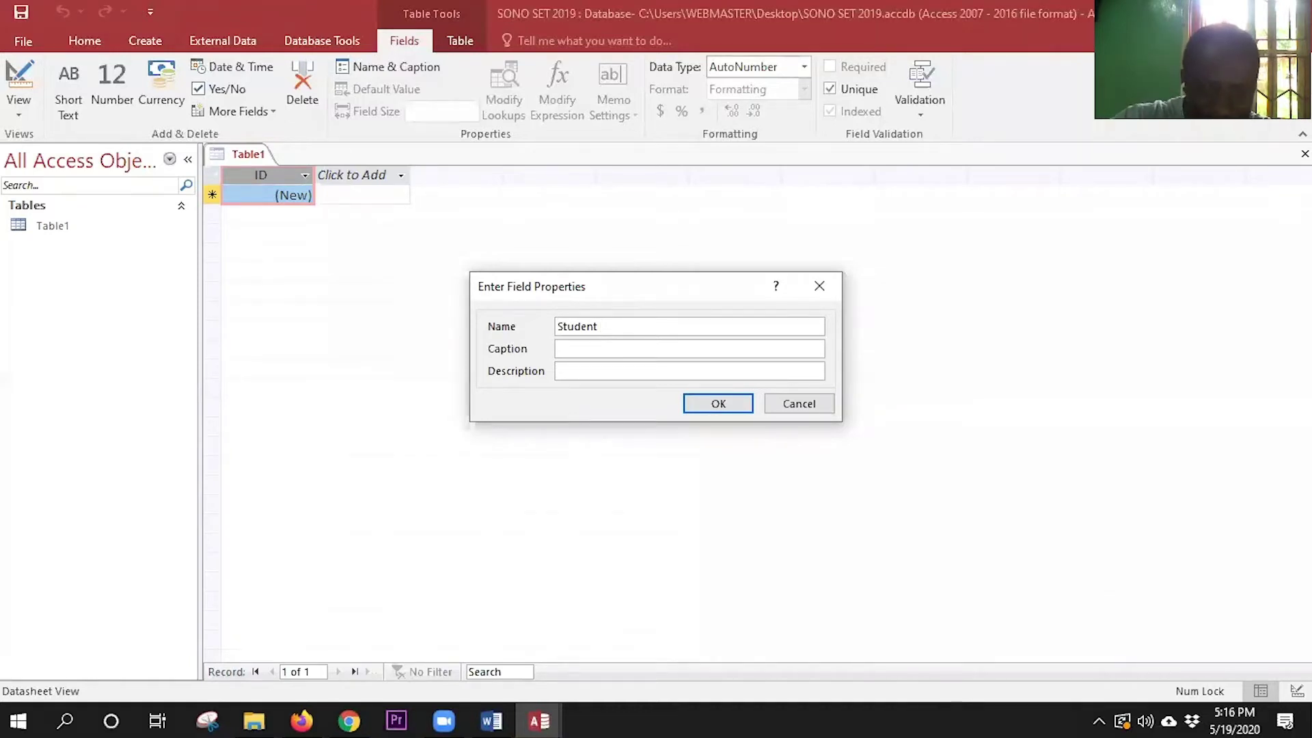
text(N)
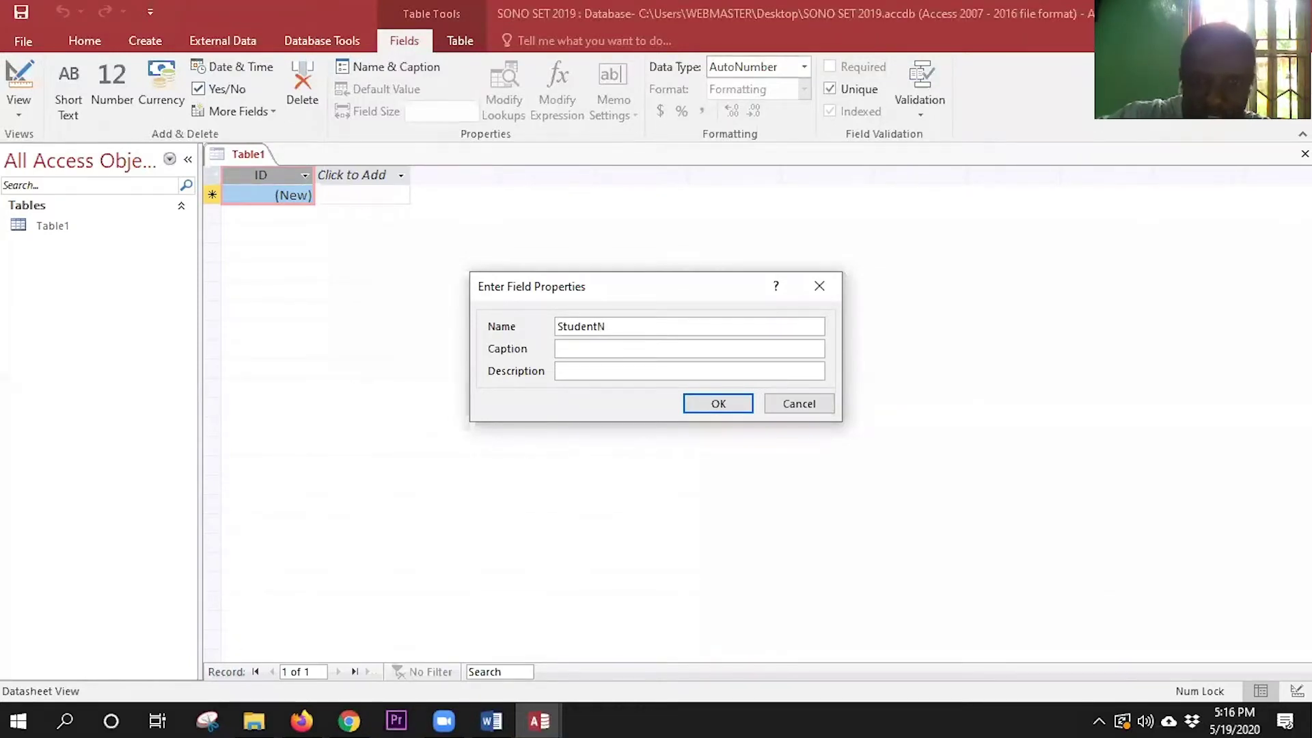
text(umber)
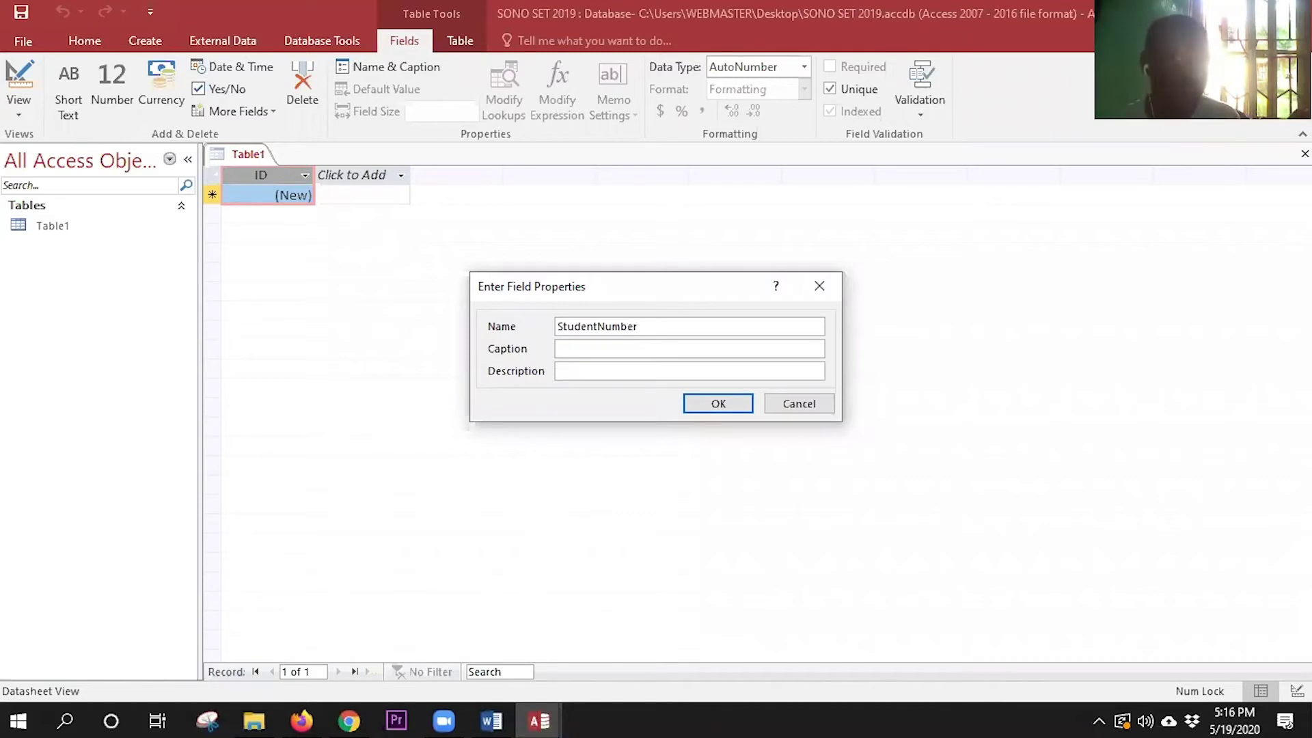
click(641, 350)
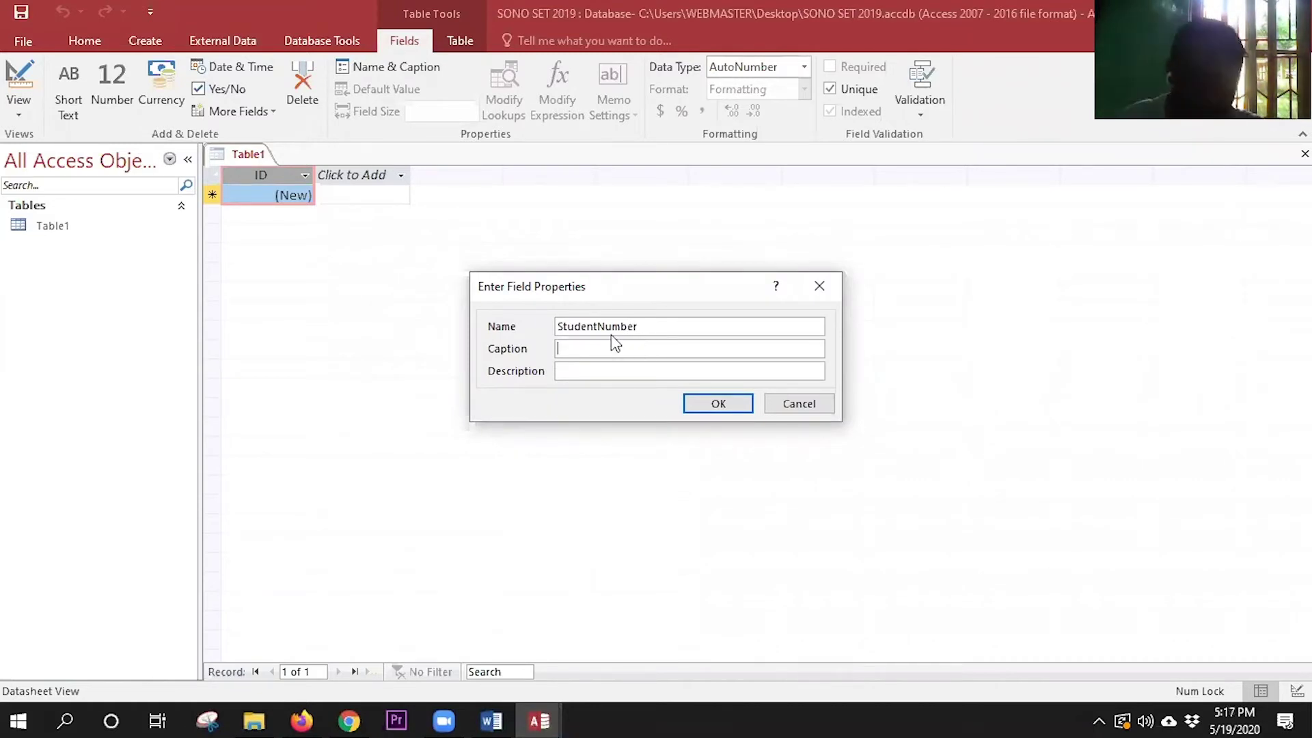
text(Student)
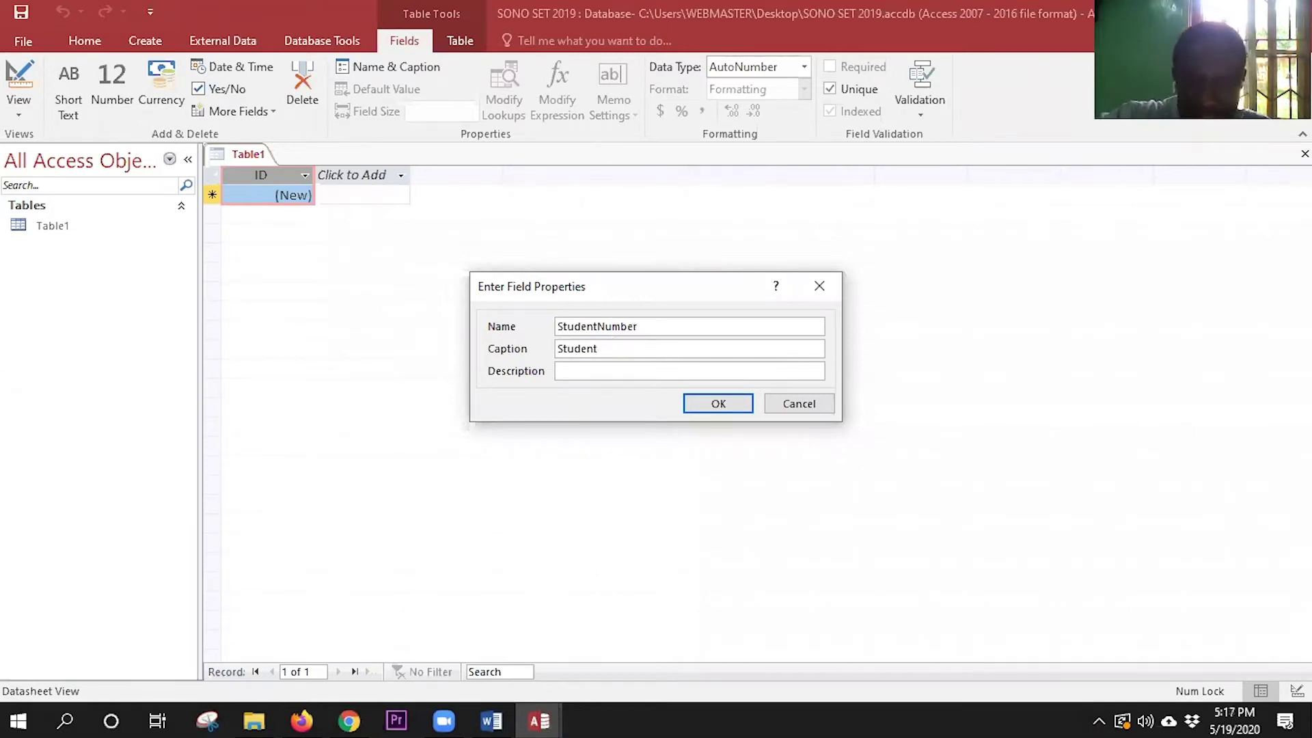
text( Matric)
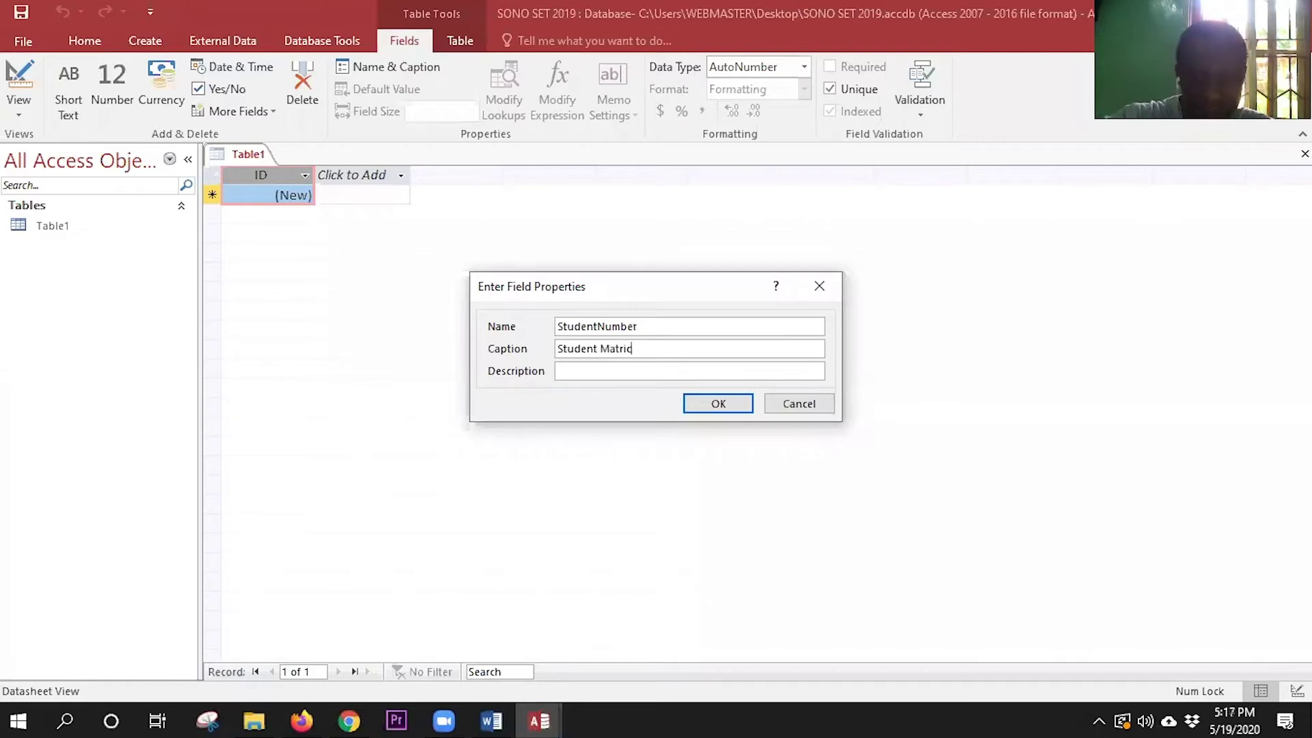
text( N)
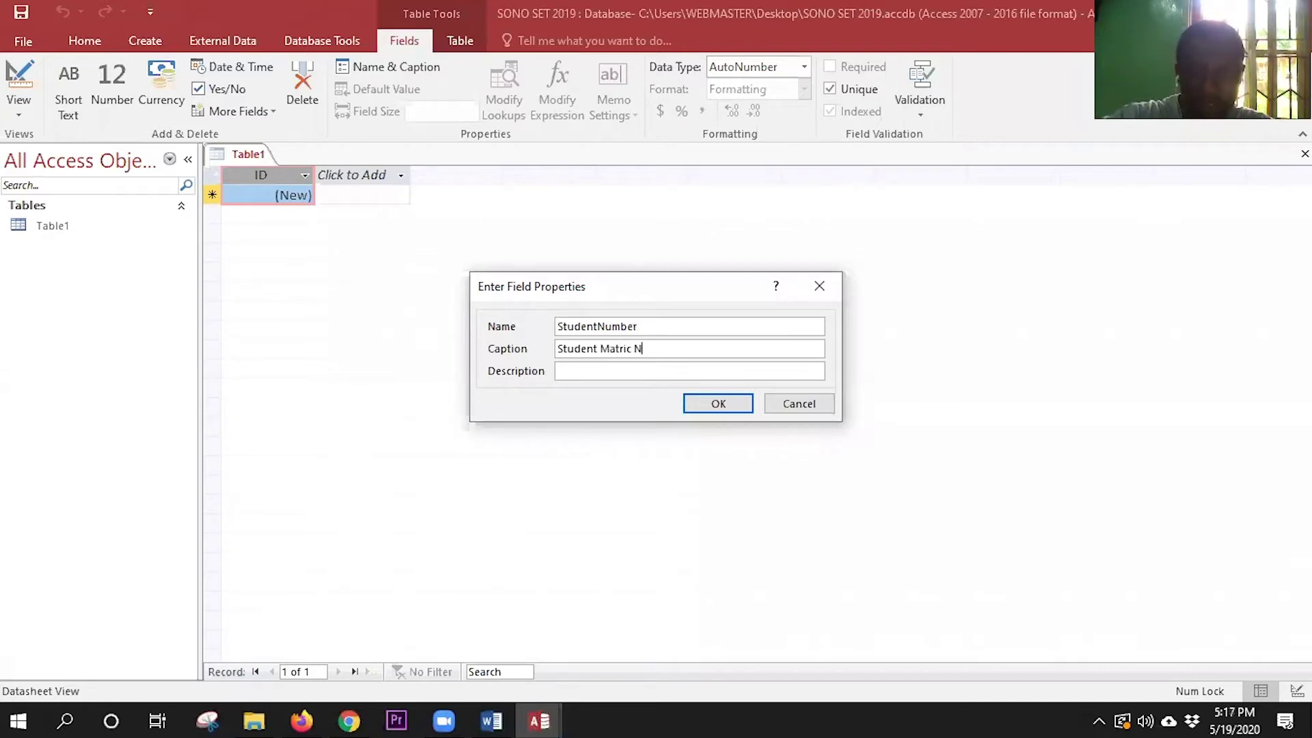
text(umber)
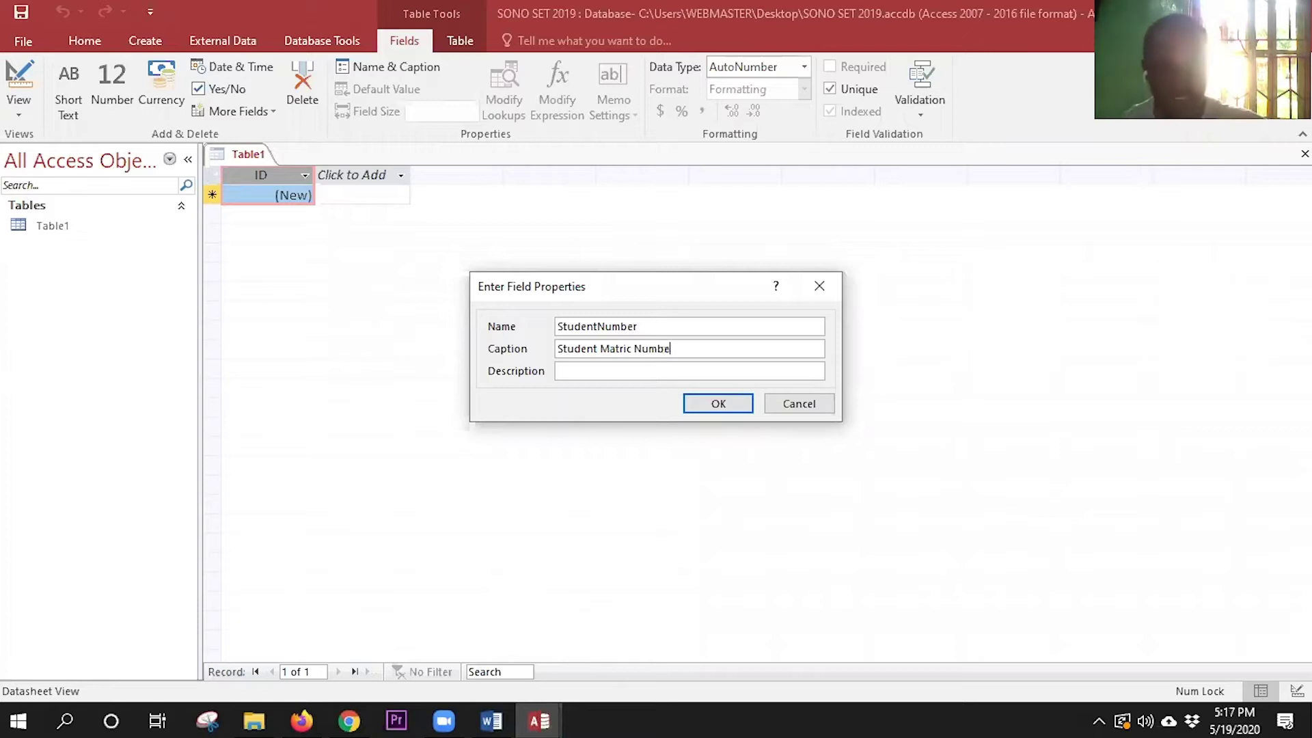
click(614, 369)
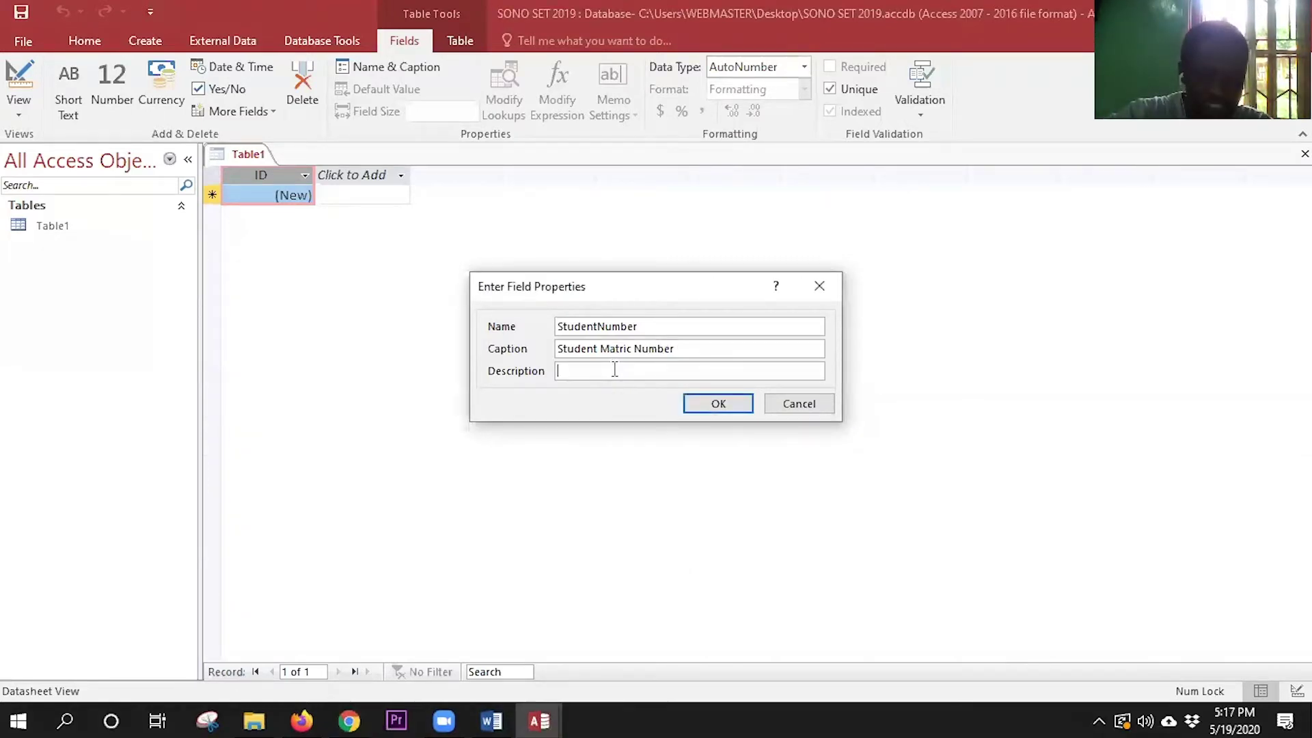
text(the)
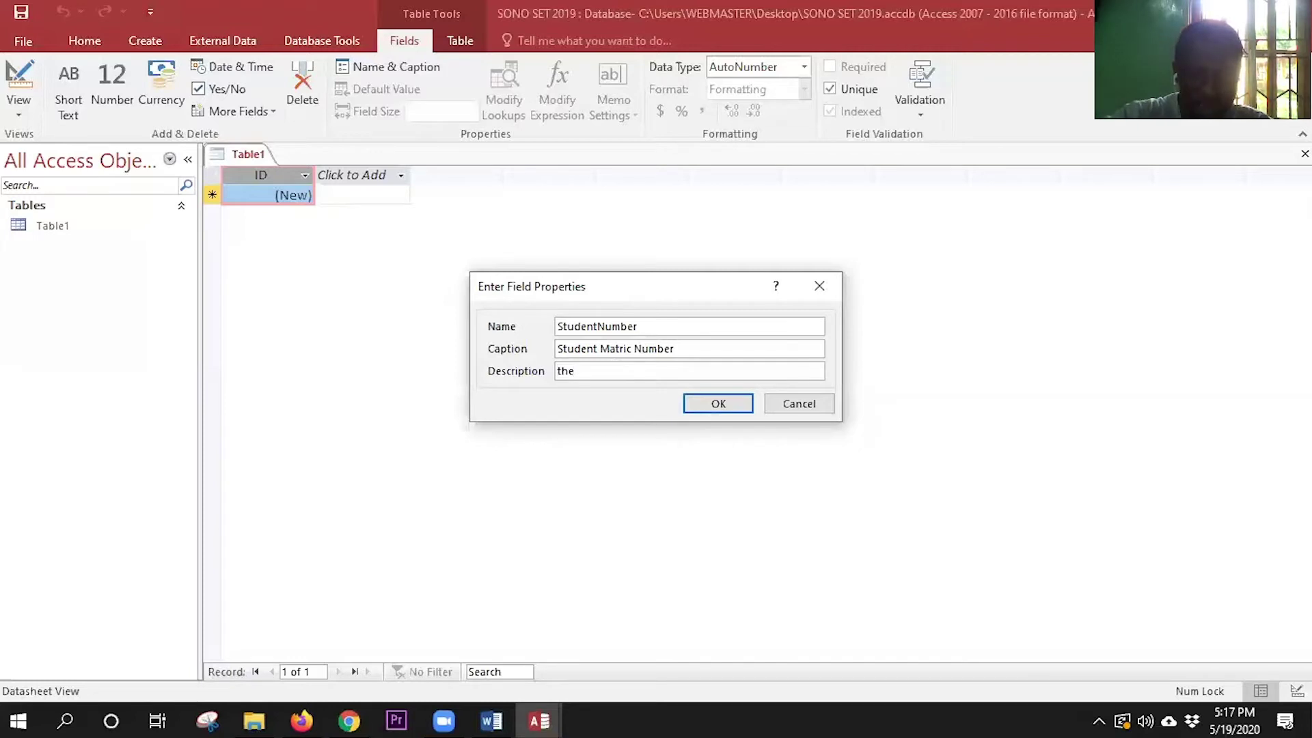
text( student )
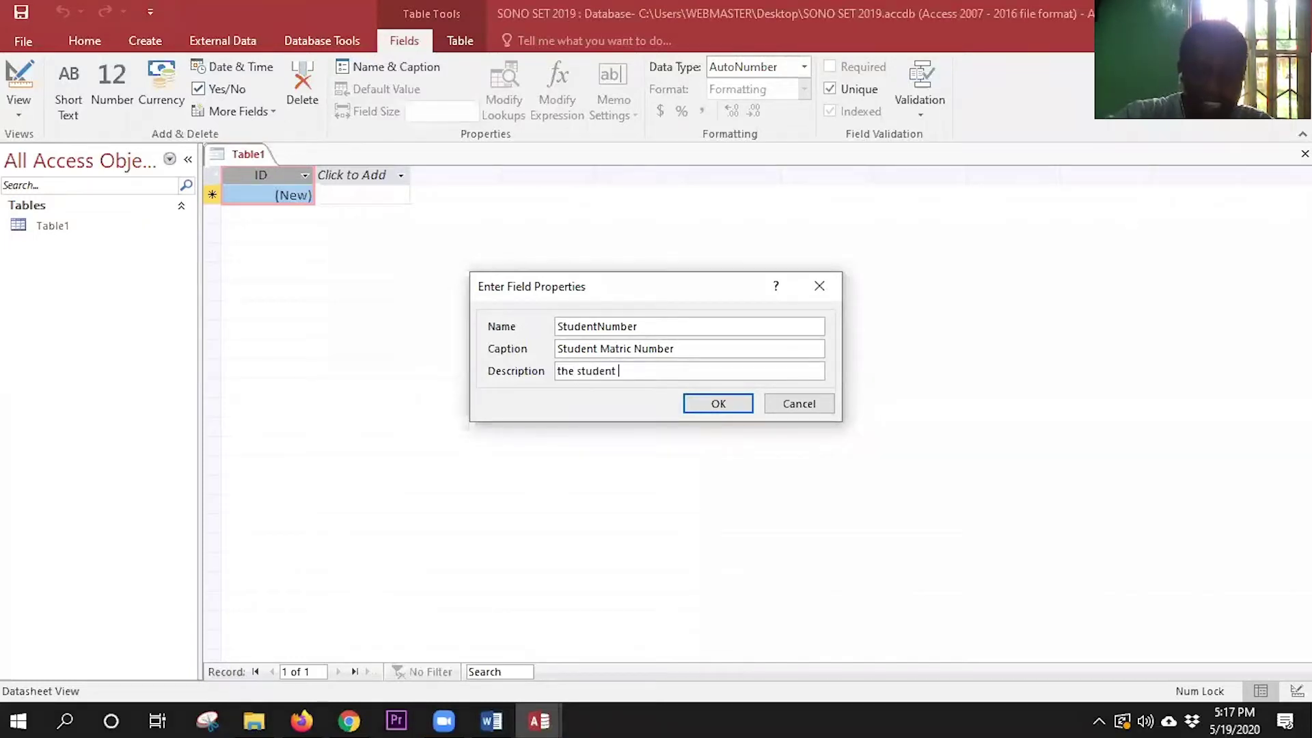
text(id)
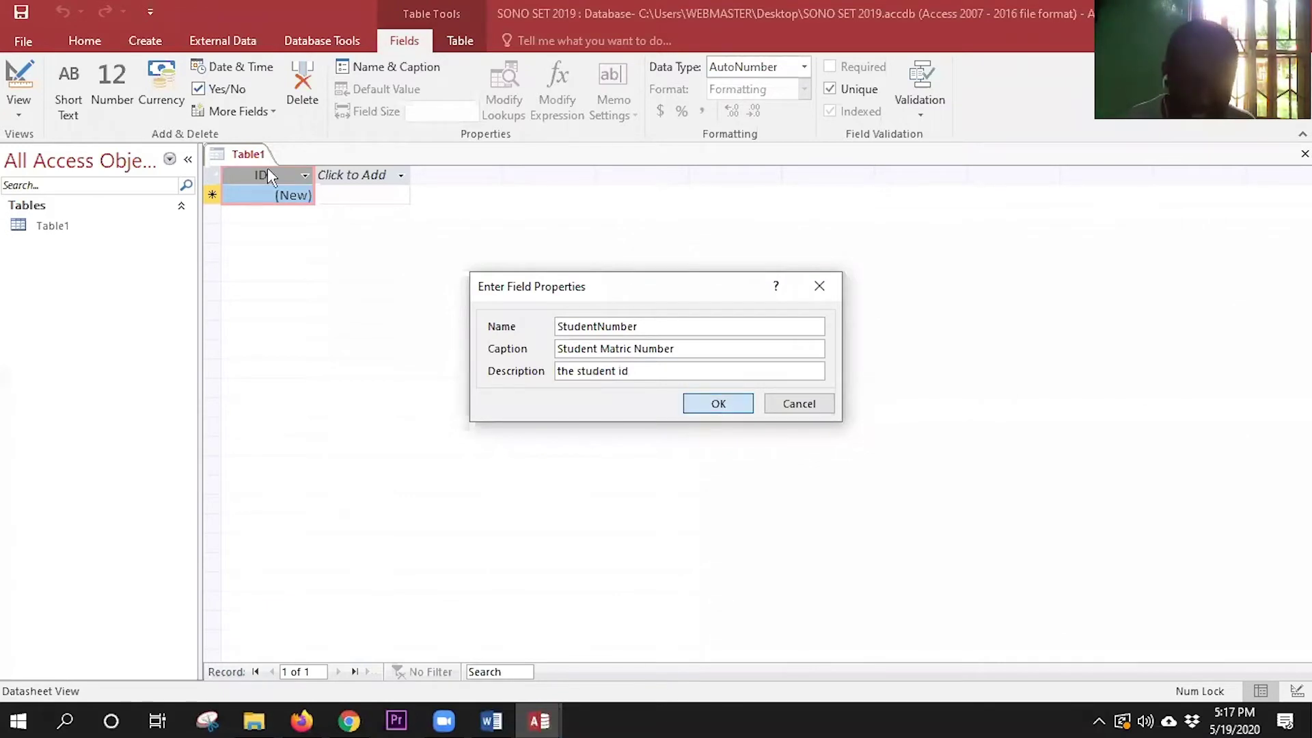
key(Return)
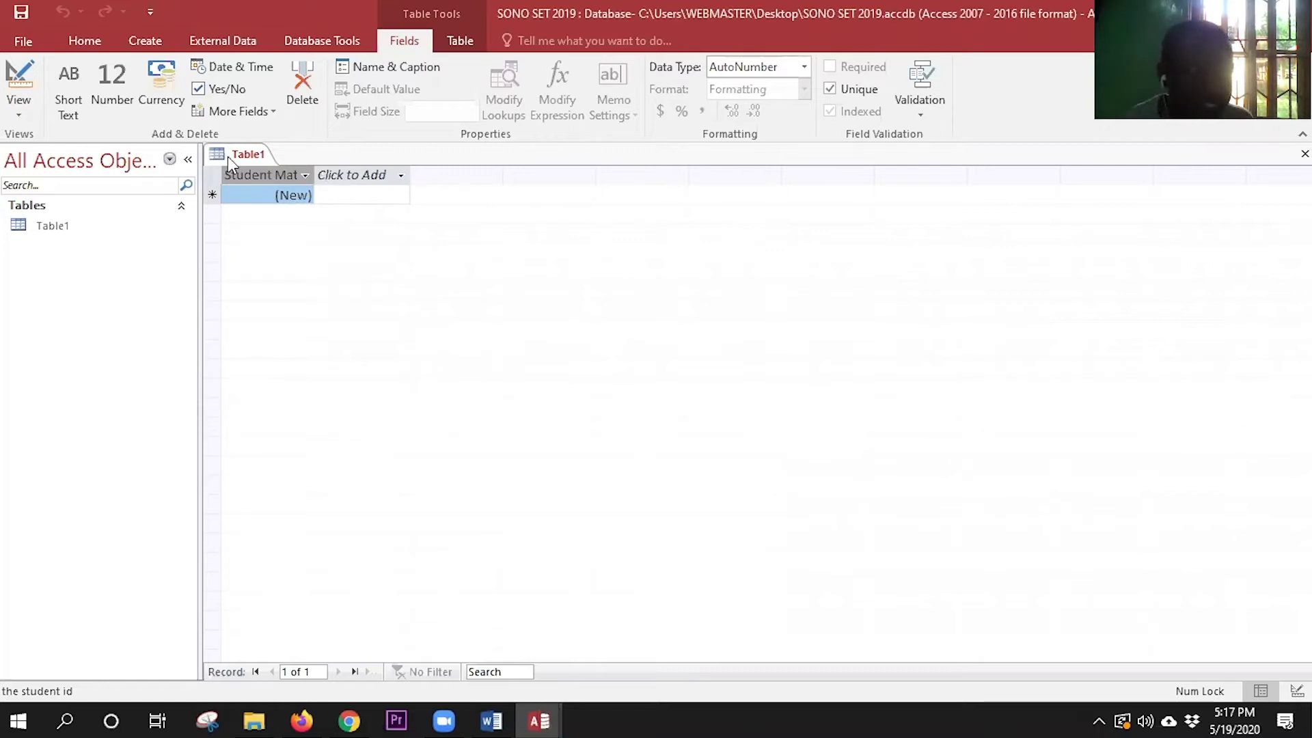
- Switch to Design View, saving the table as 'Students biodata'
click(17, 83)
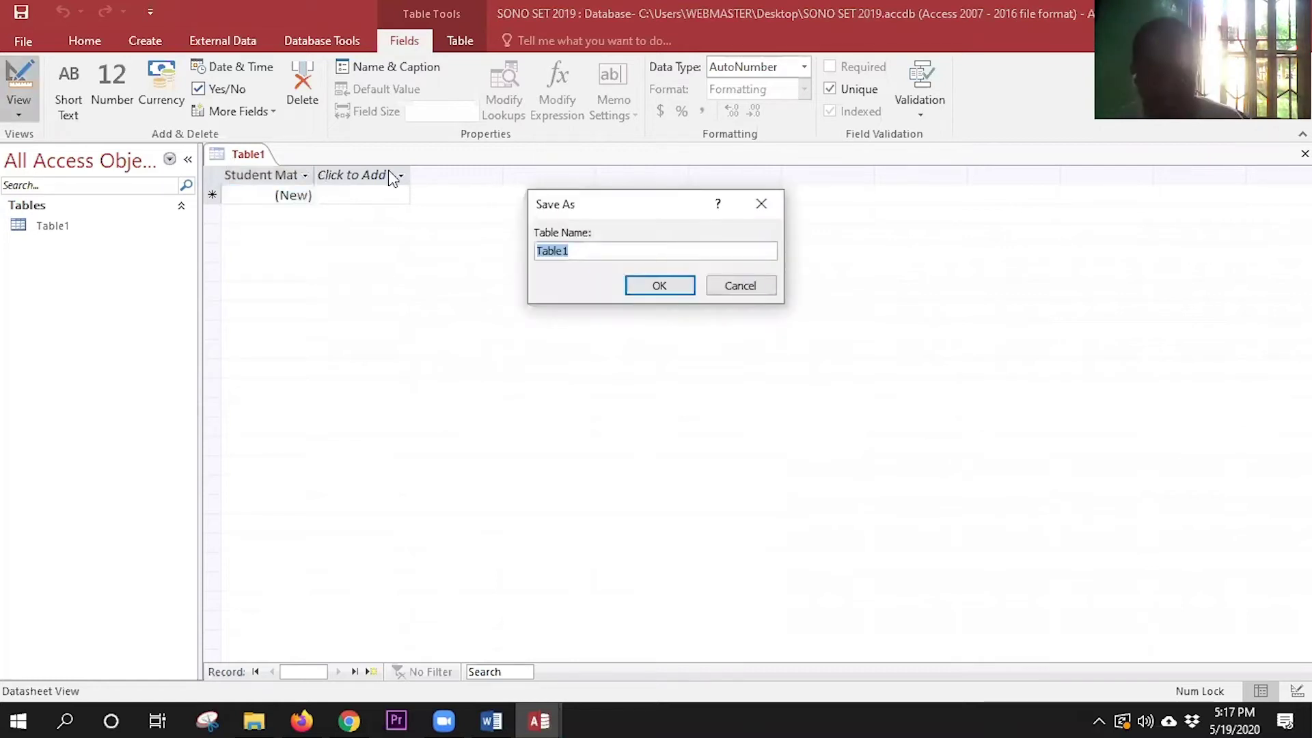
drag(606, 216, 663, 233)
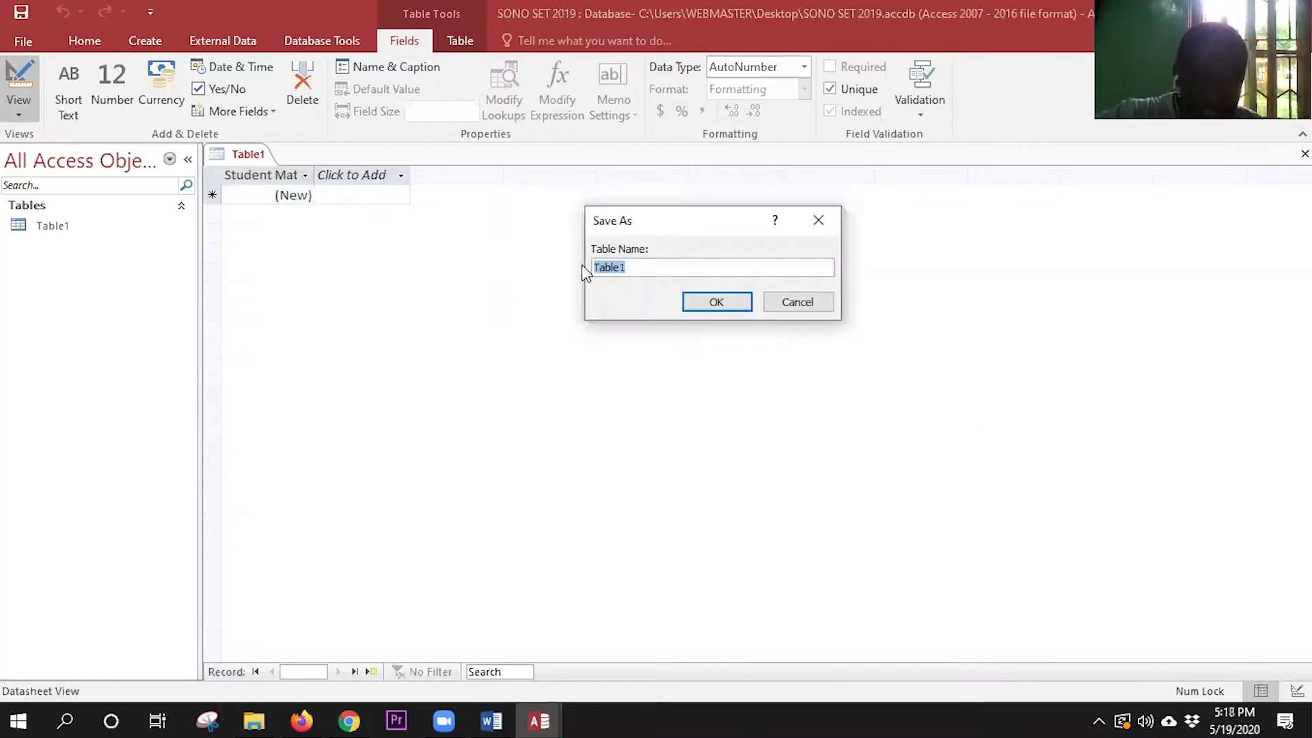
text(Studen)
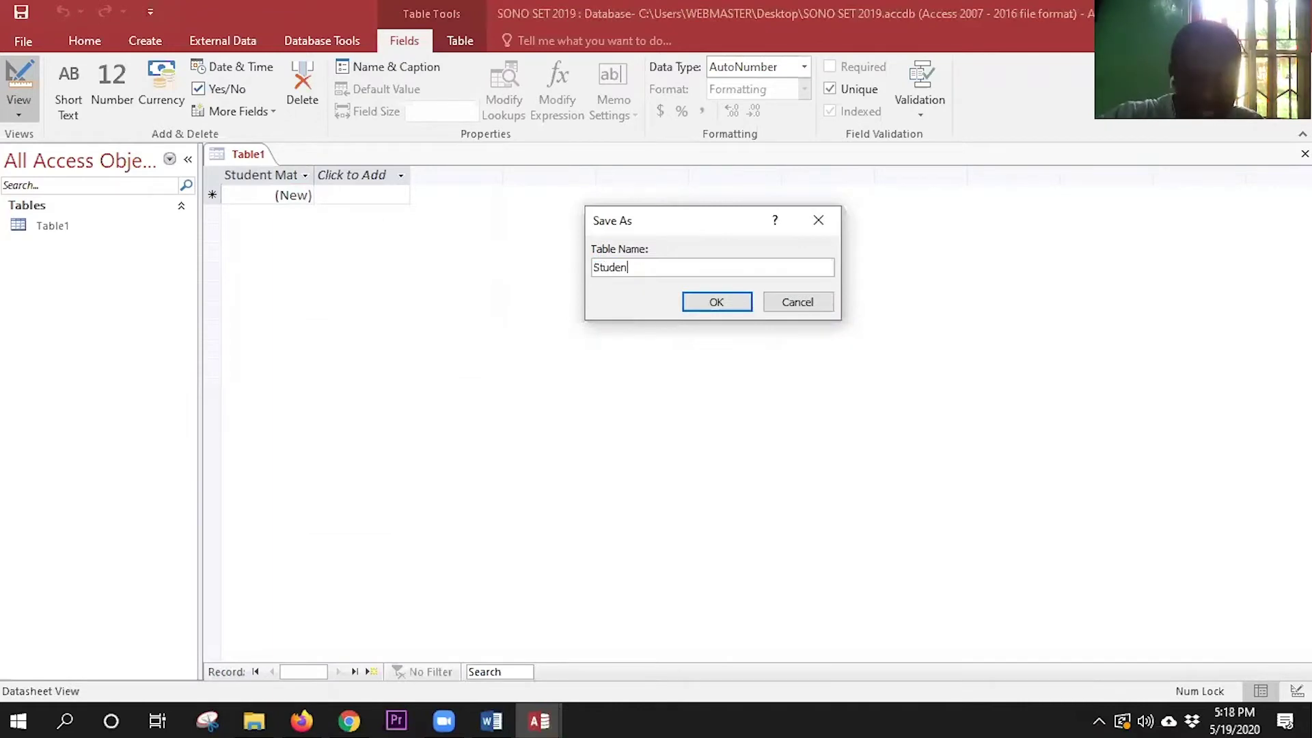
text(ts biodata)
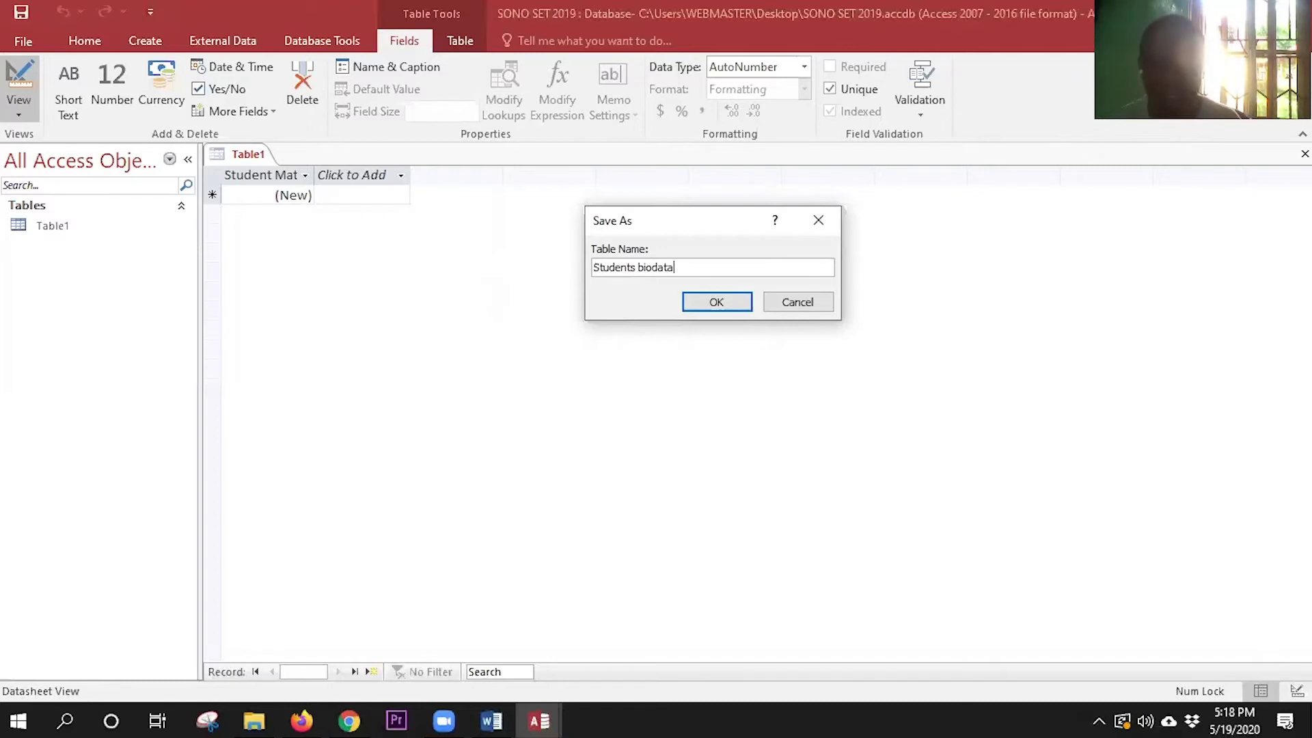
click(702, 301)
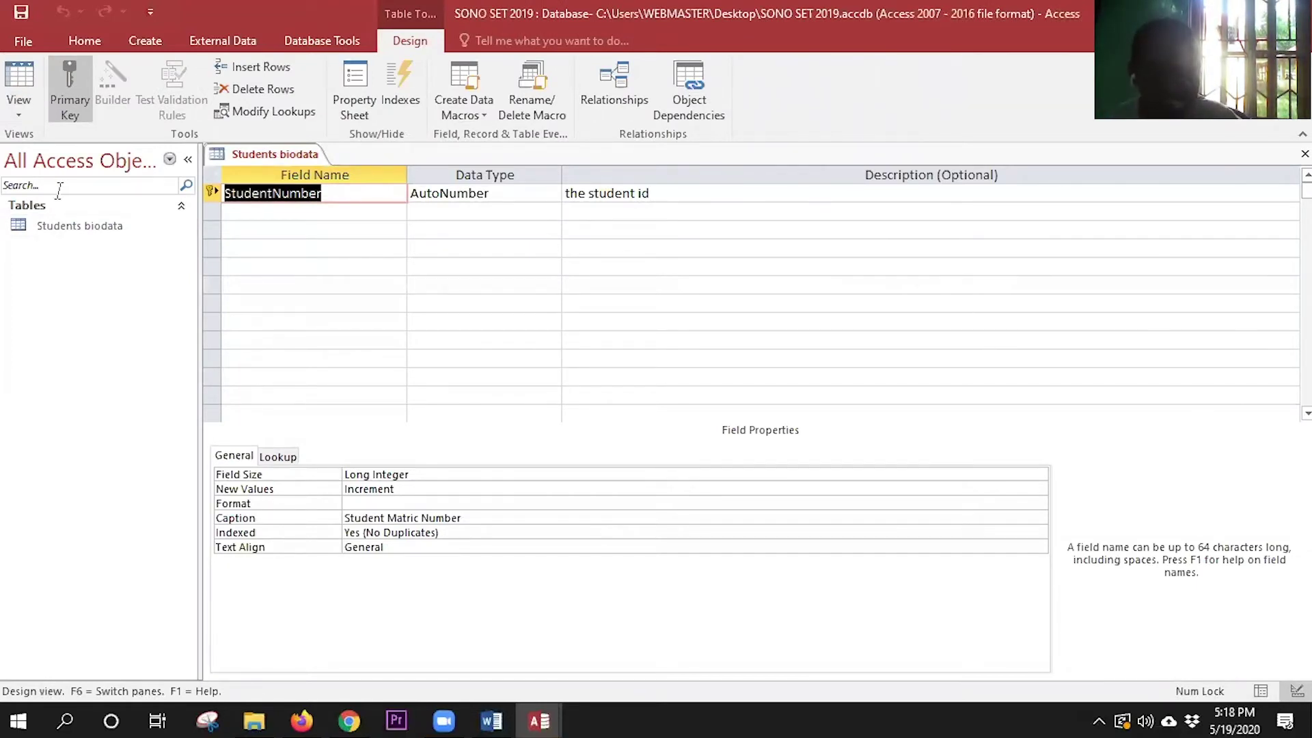
click(19, 77)
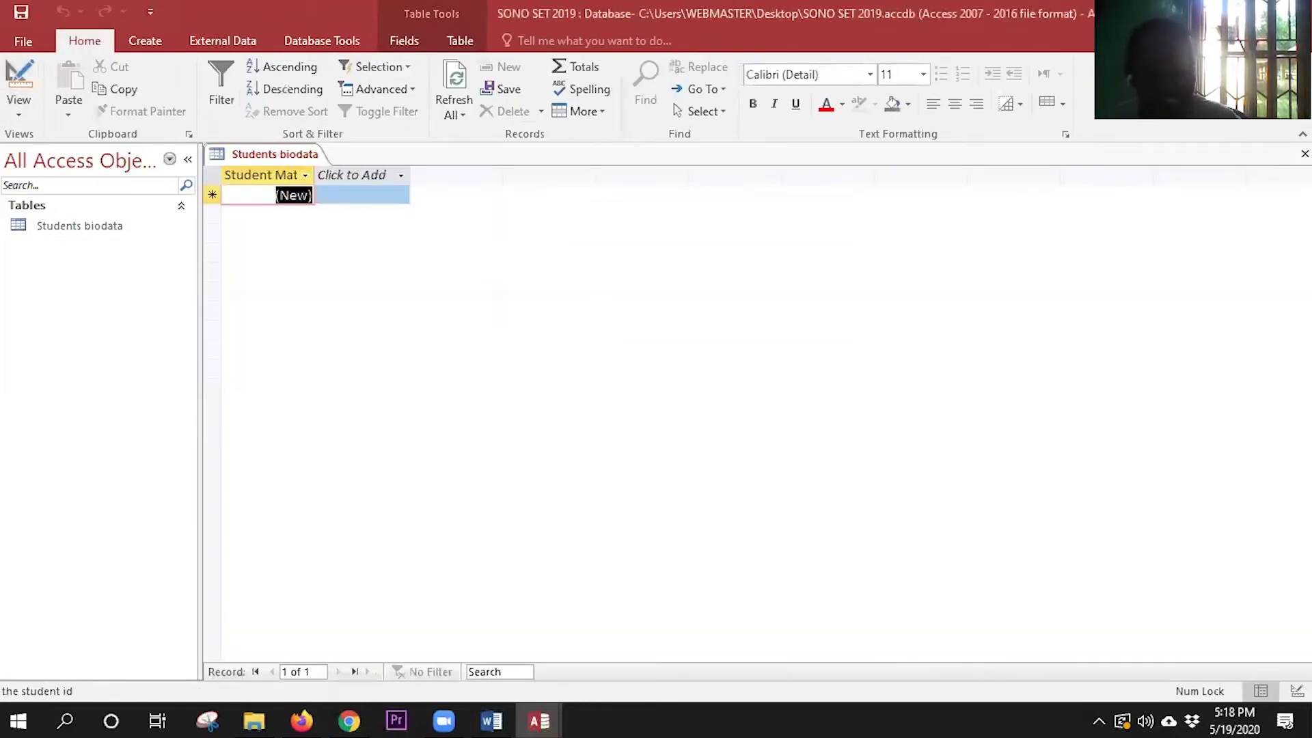
click(27, 90)
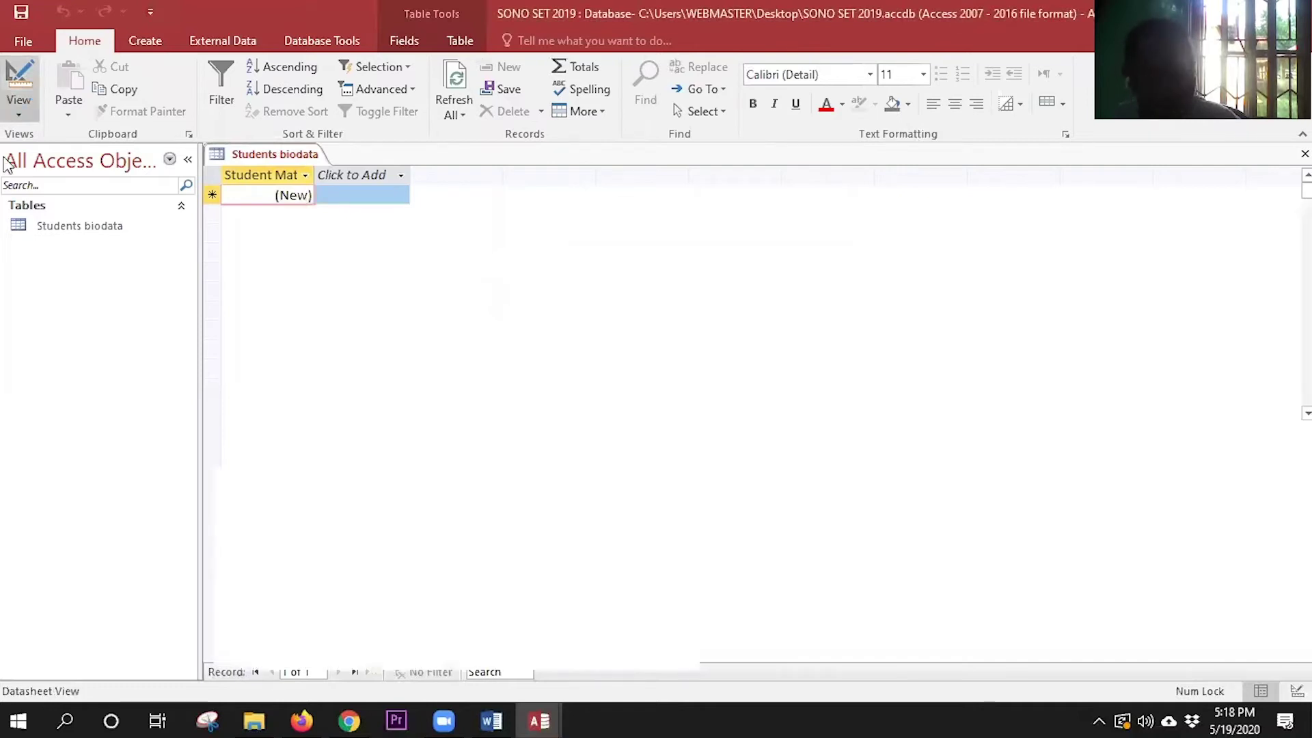
click(19, 76)
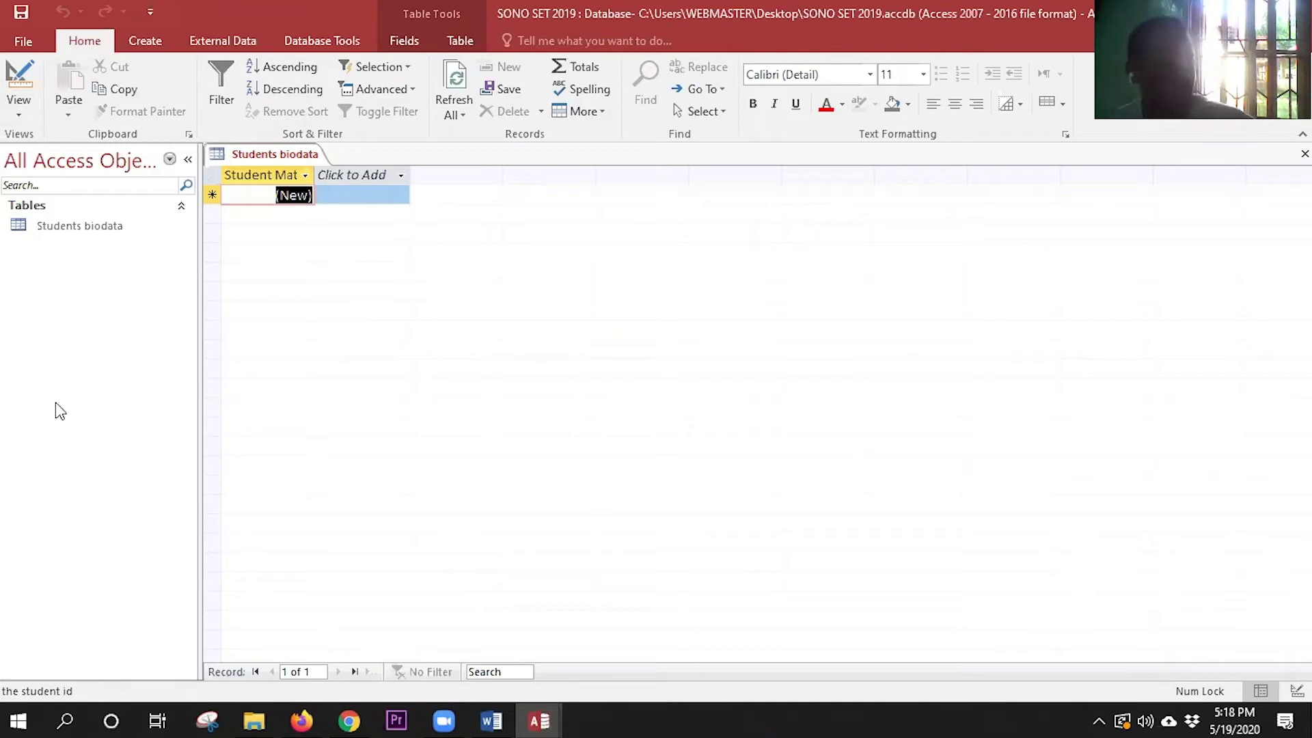
click(75, 417)
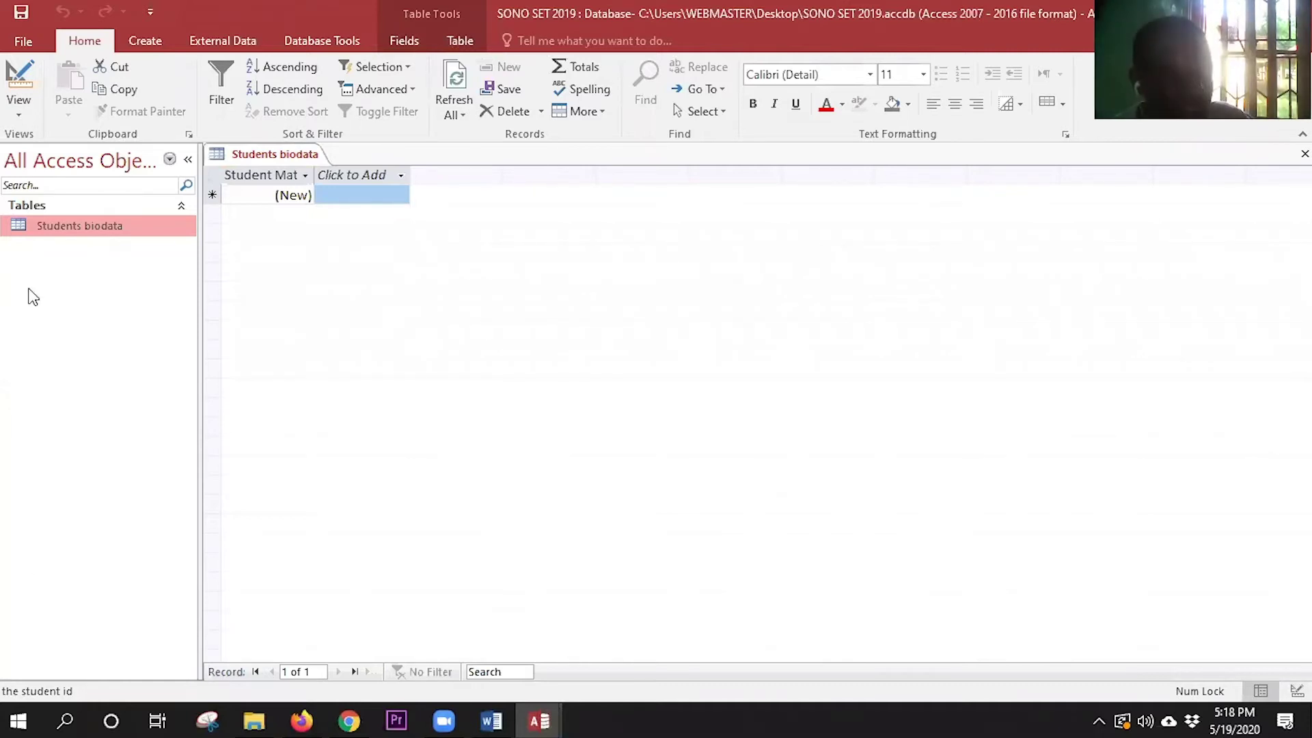
click(23, 76)
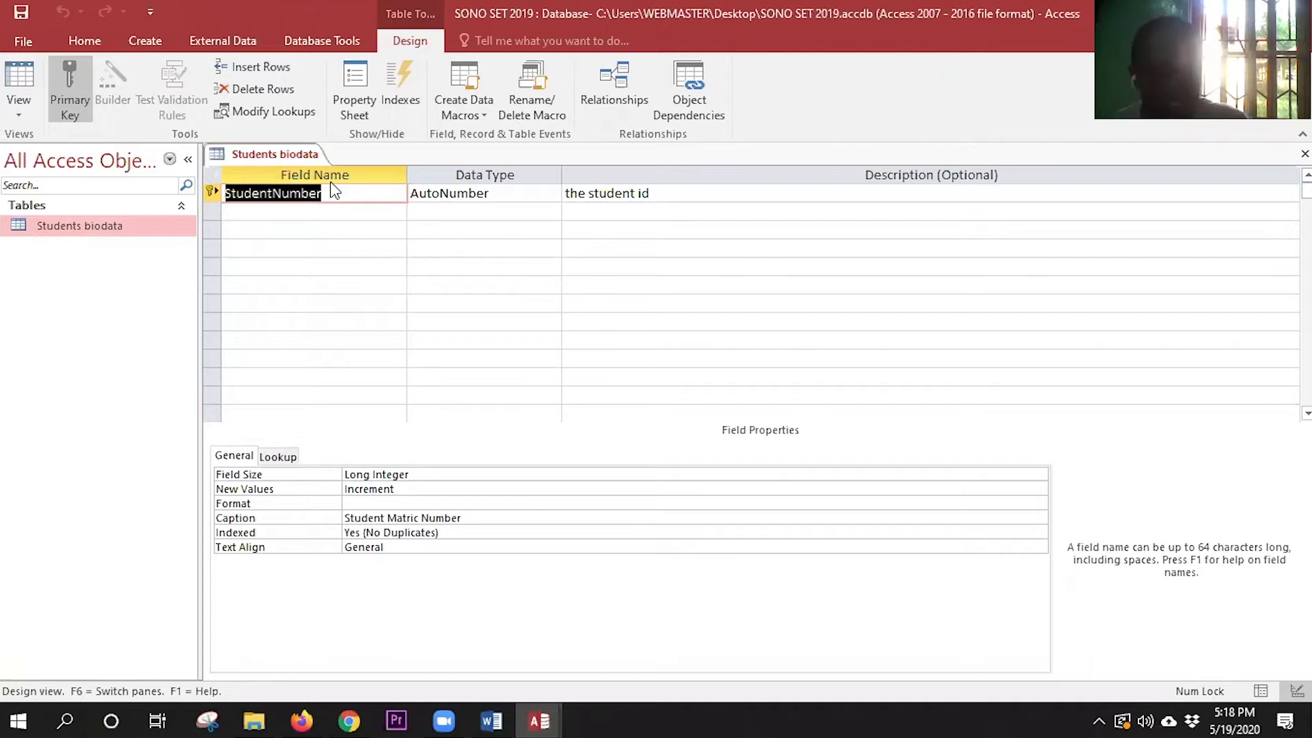
- Return to Access and switch Students biodata to Datasheet View
click(401, 88)
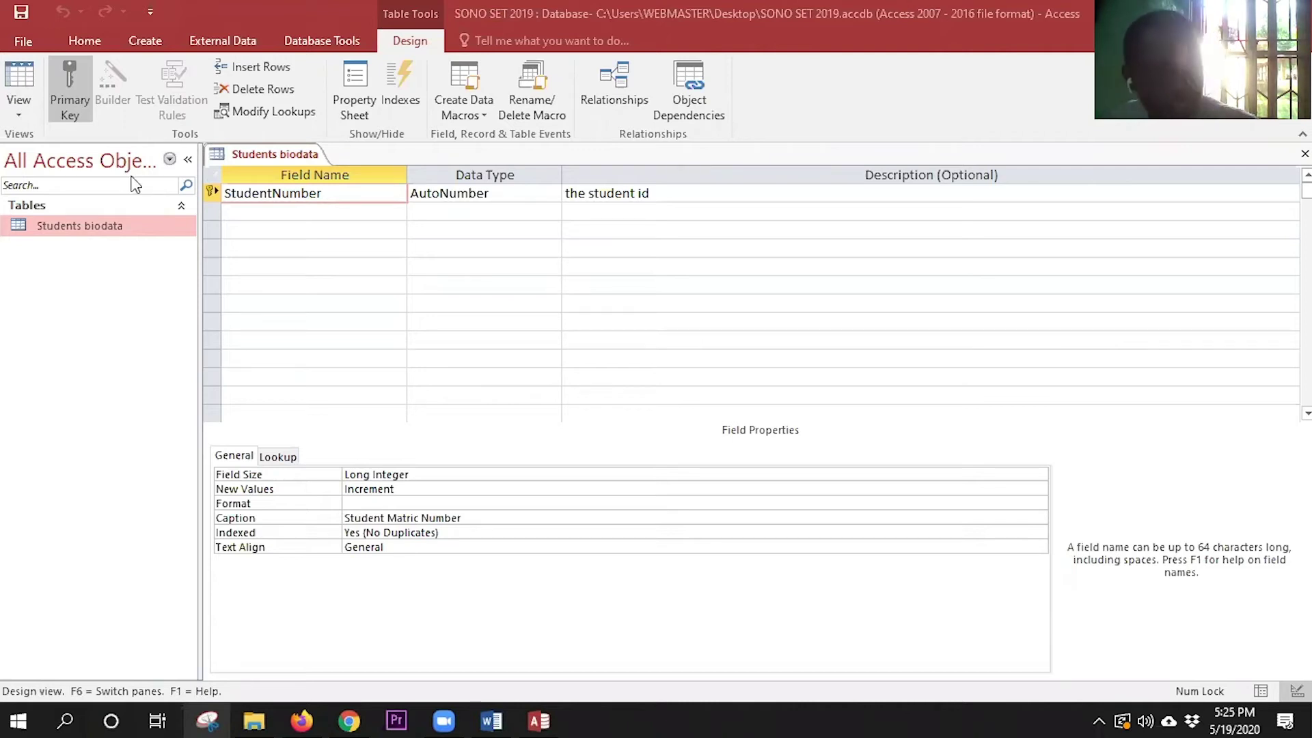
key(alt+Tab)
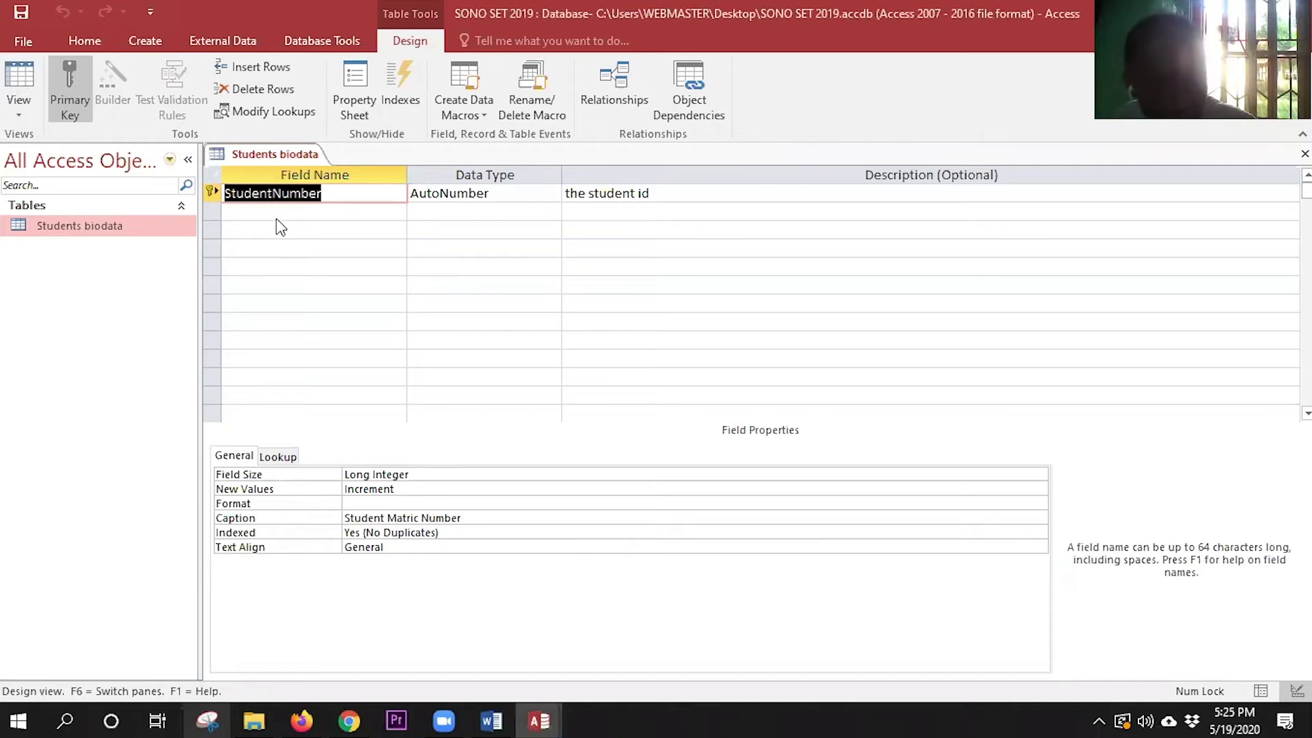
key(ctrl+period)
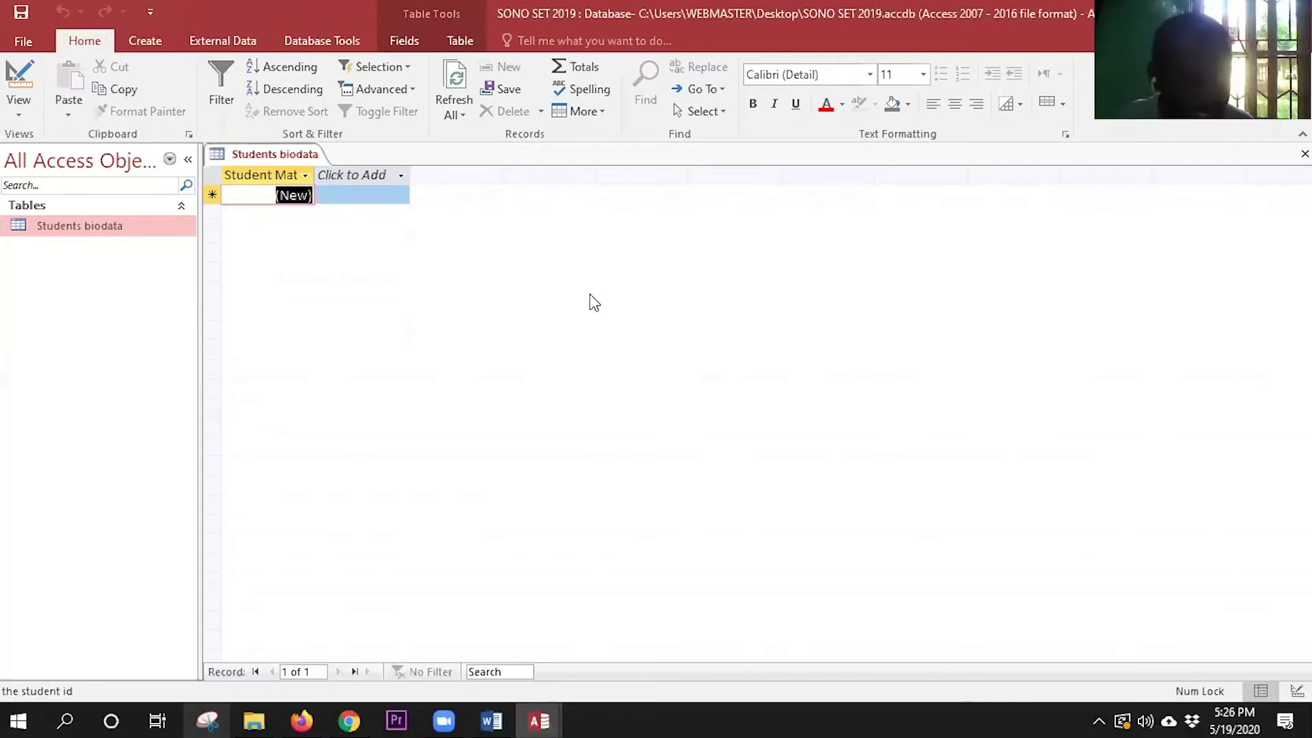
- Reopen Design View and confirm StudentNumber's New Values stays Increment
click(15, 86)
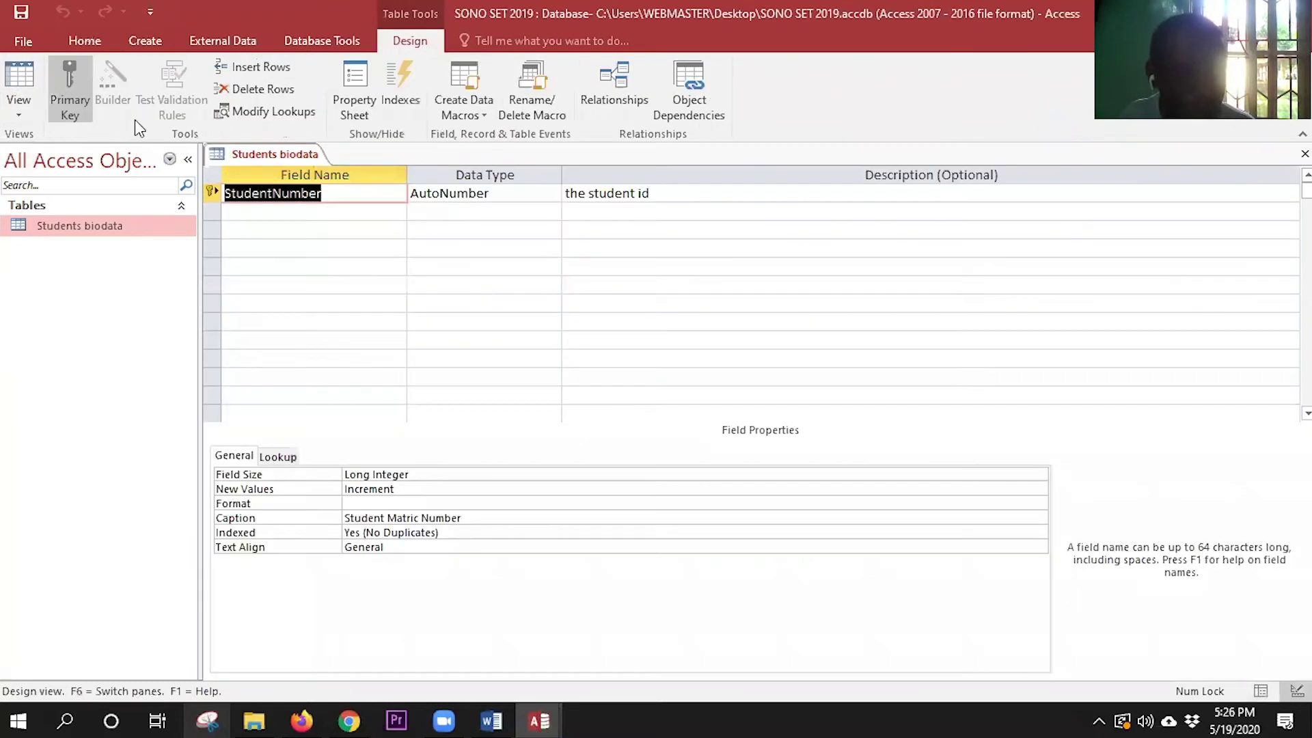
click(15, 102)
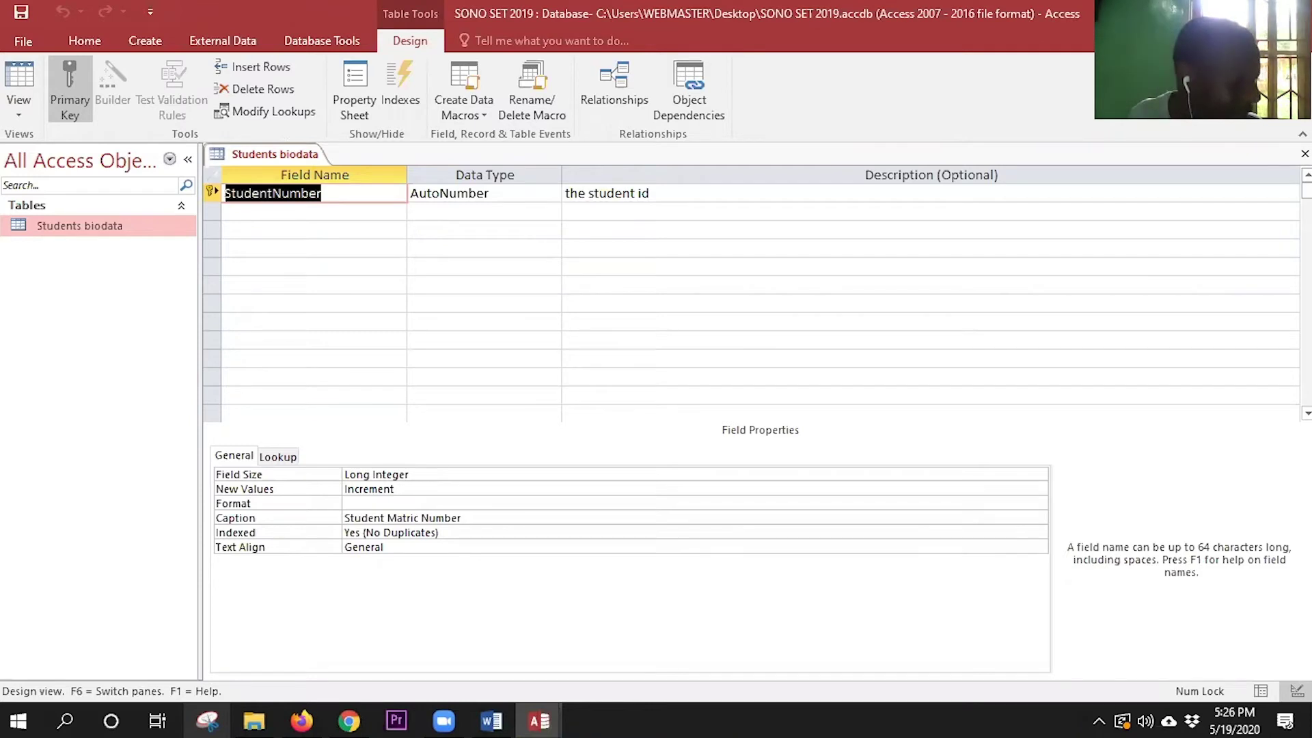
key(F2)
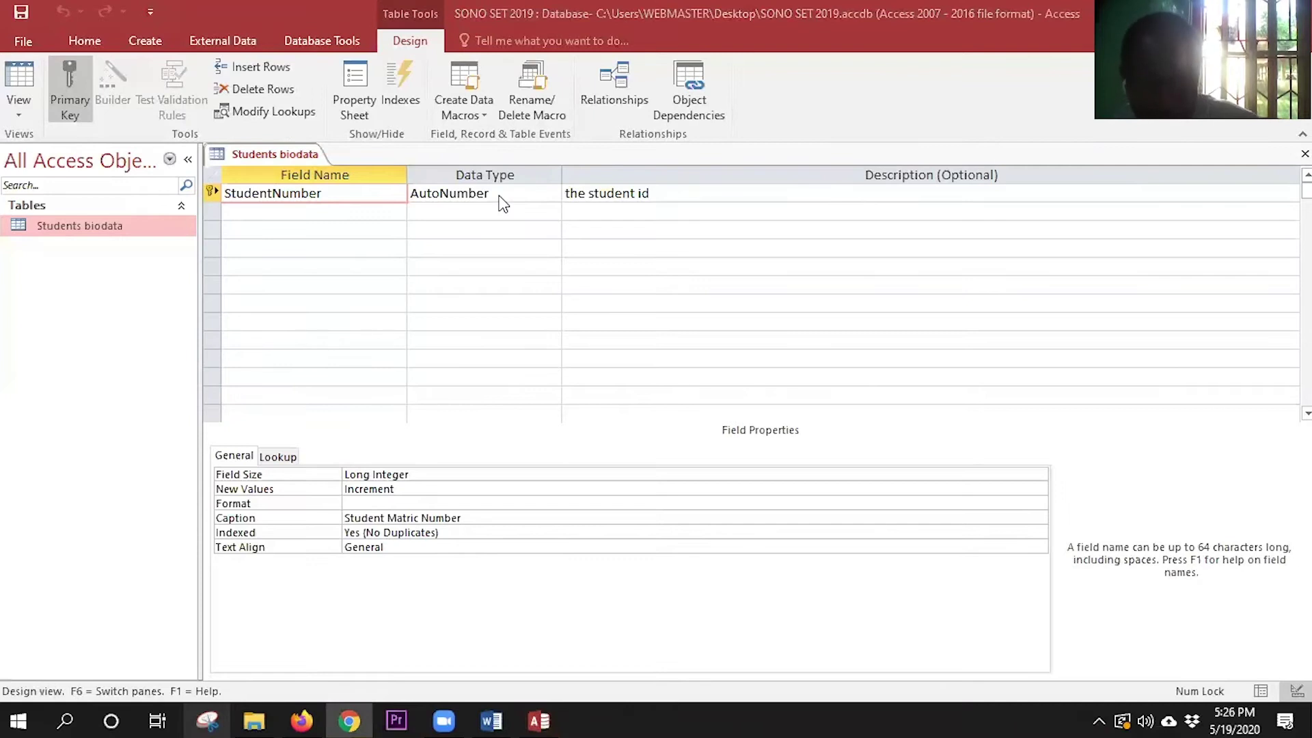
click(726, 490)
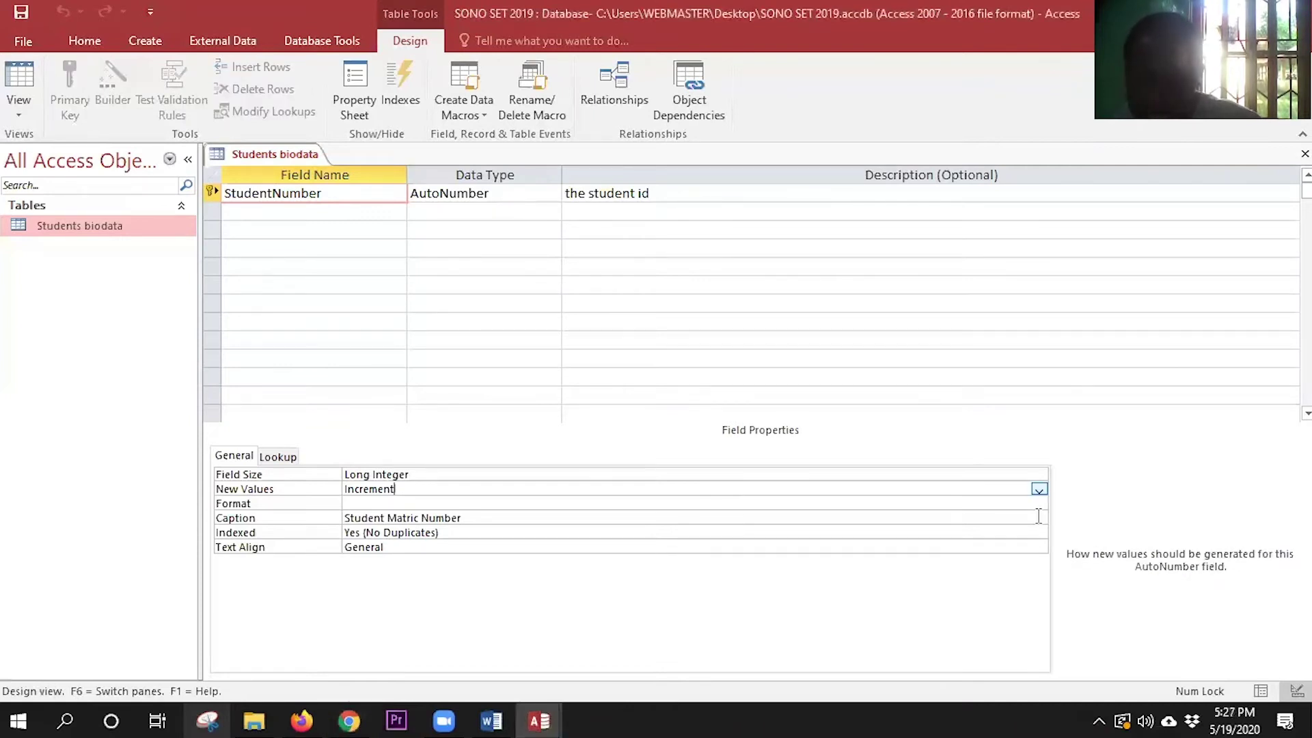
click(1038, 488)
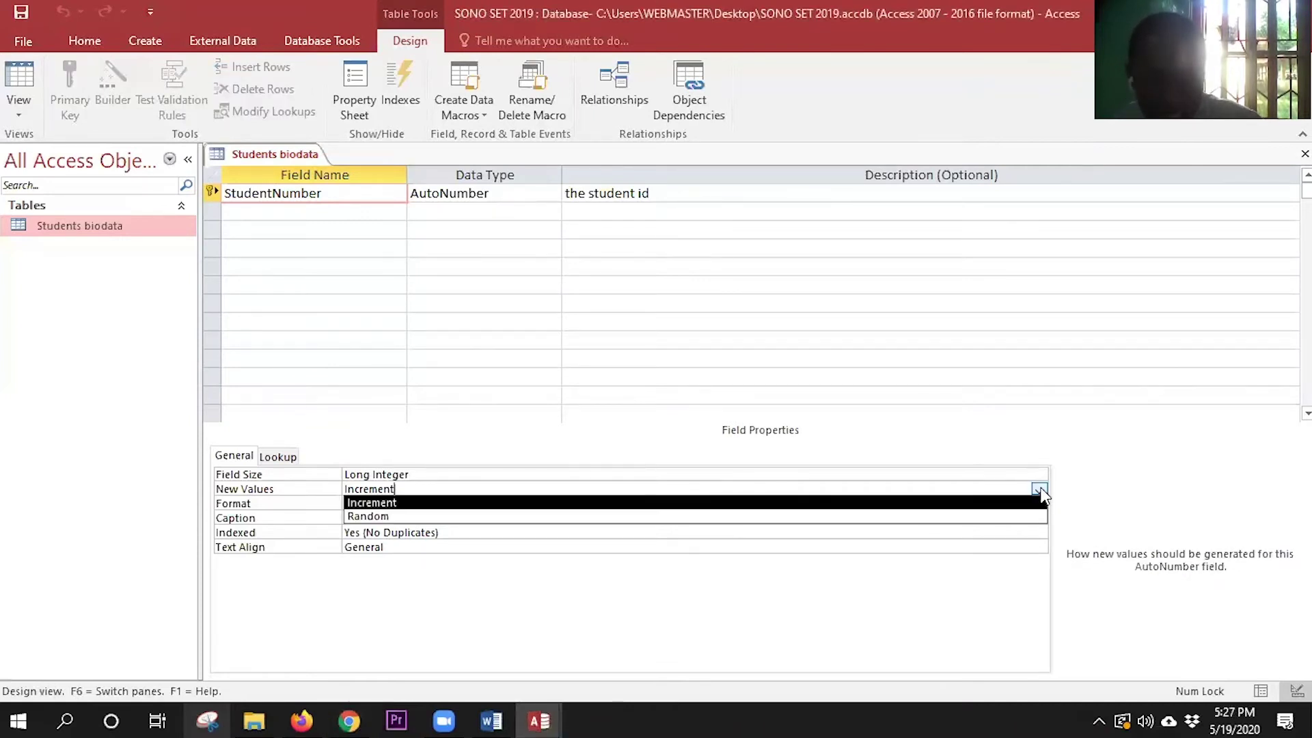
click(607, 477)
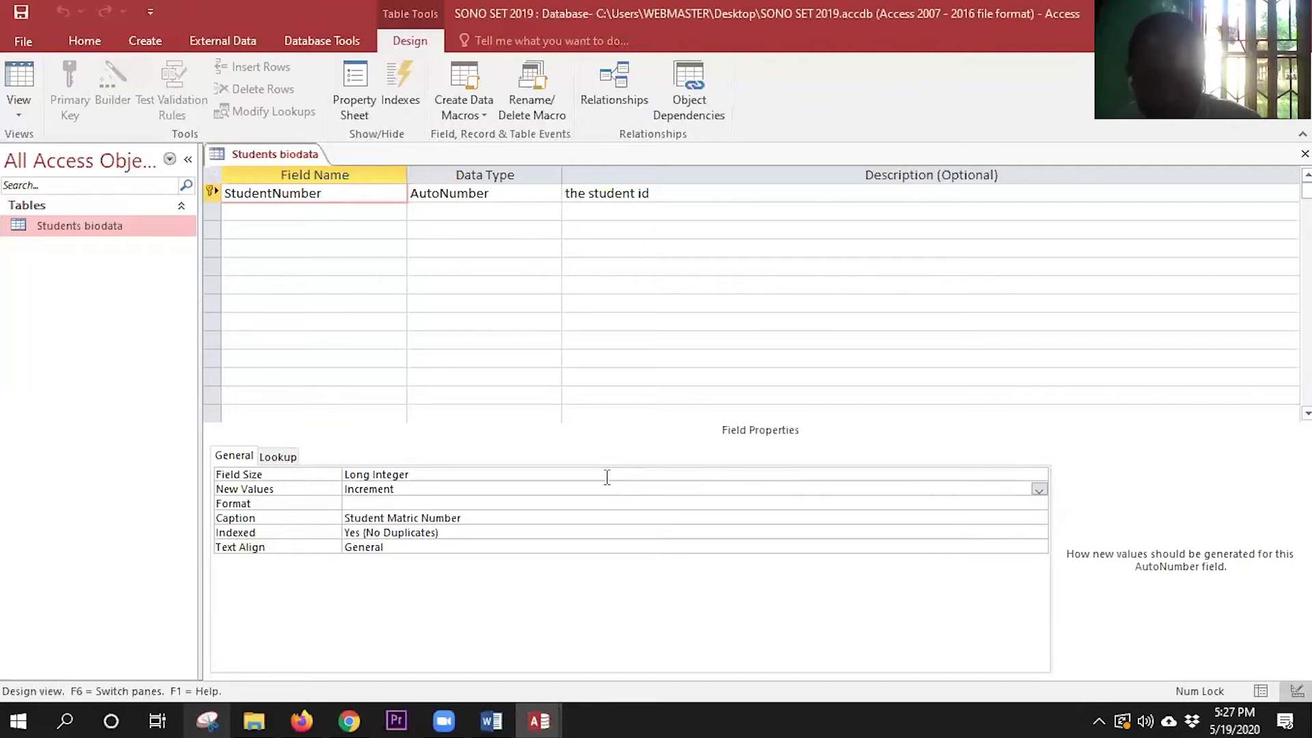
- Keep Field Size as Long Integer and review New Values, Caption and Indexed
click(328, 475)
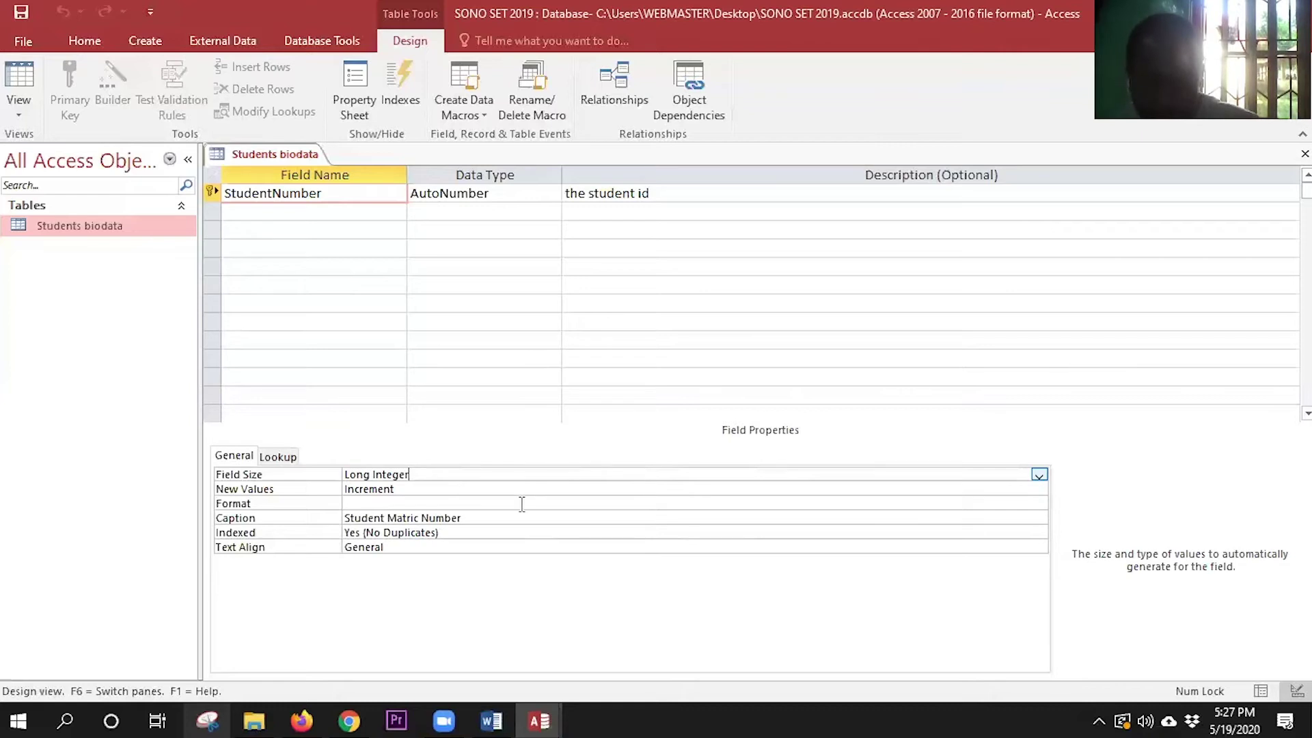
click(1038, 473)
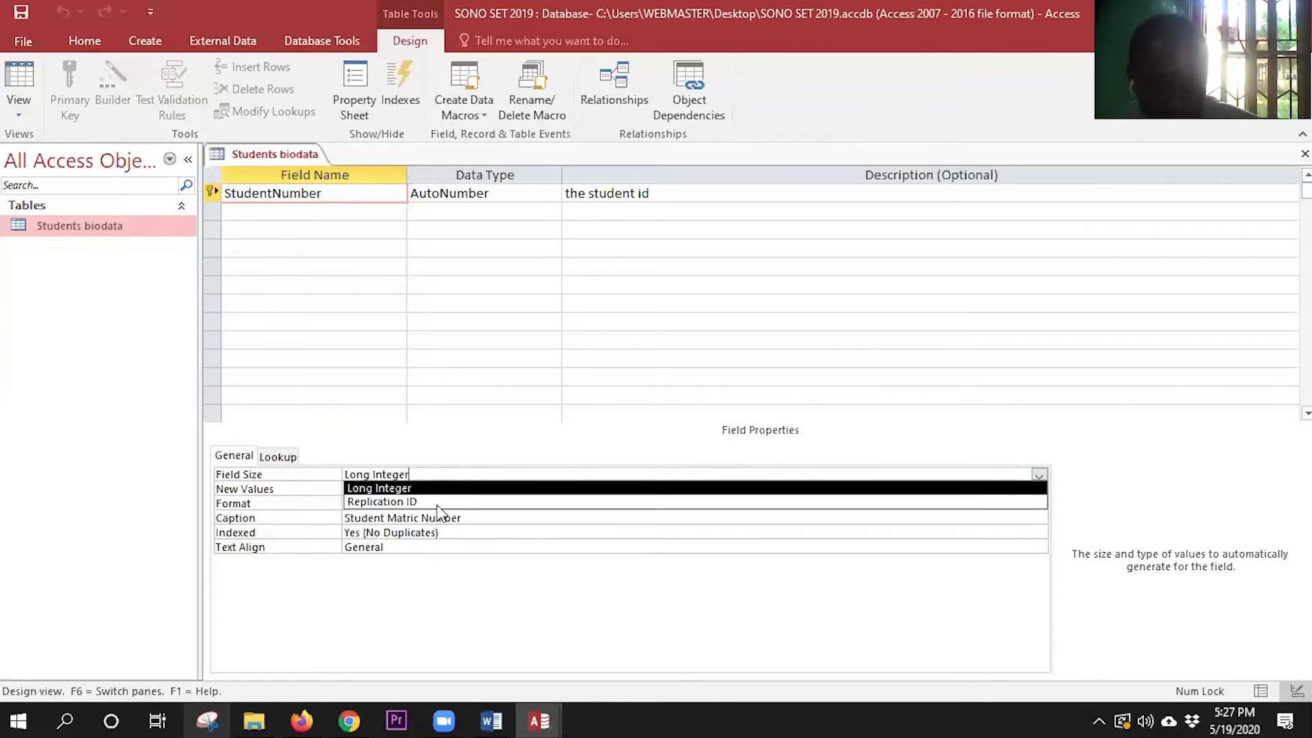
click(514, 535)
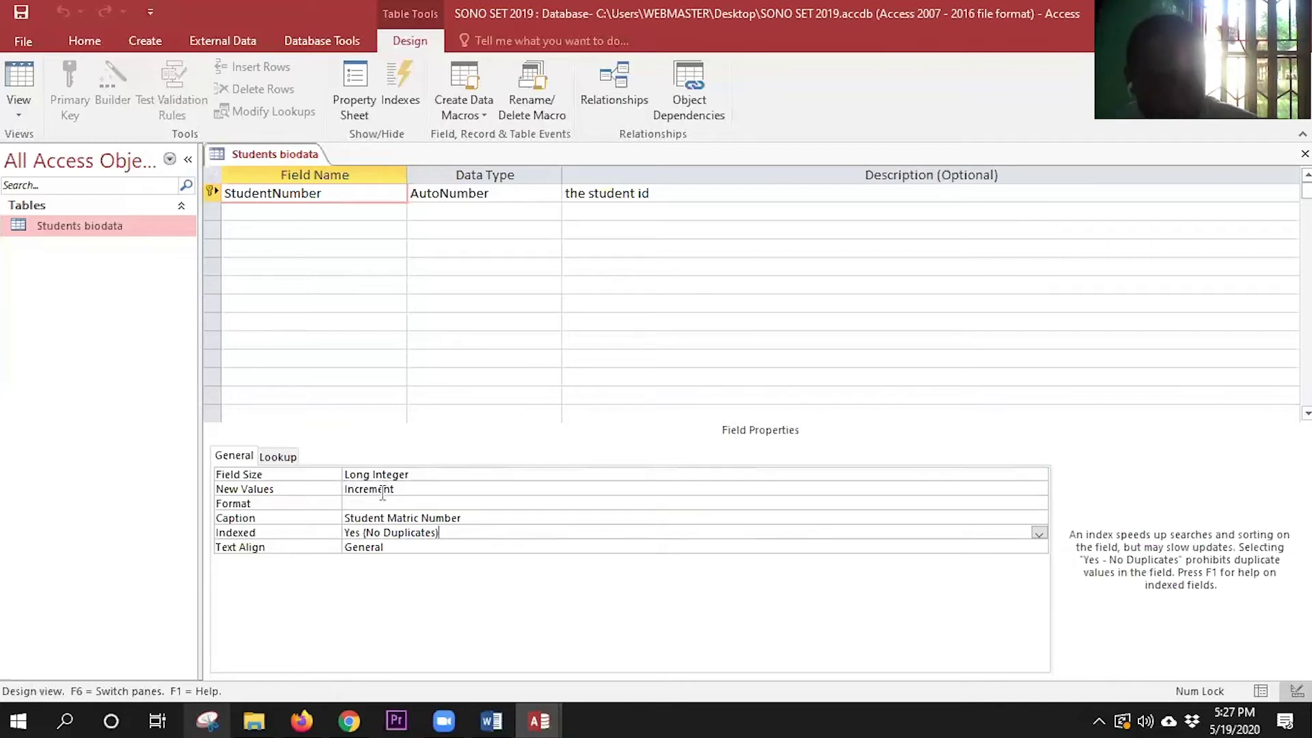
click(452, 489)
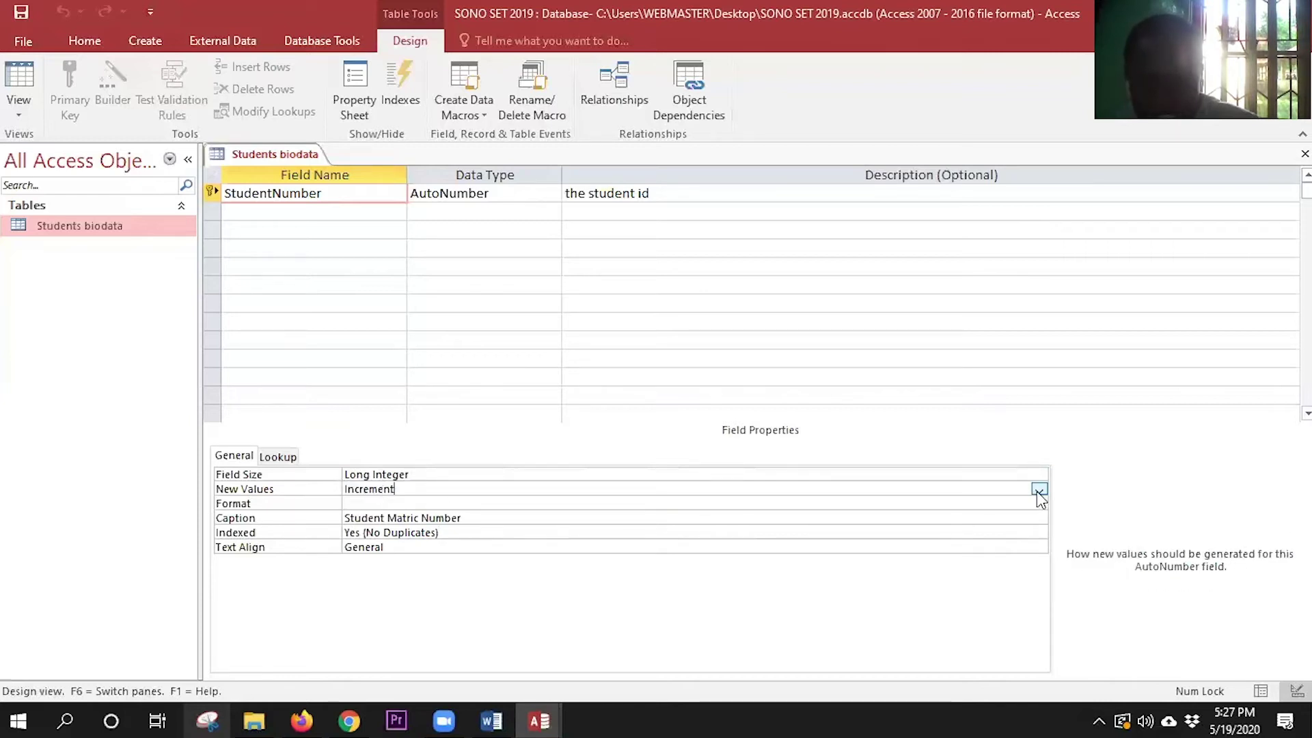
key(alt+Down)
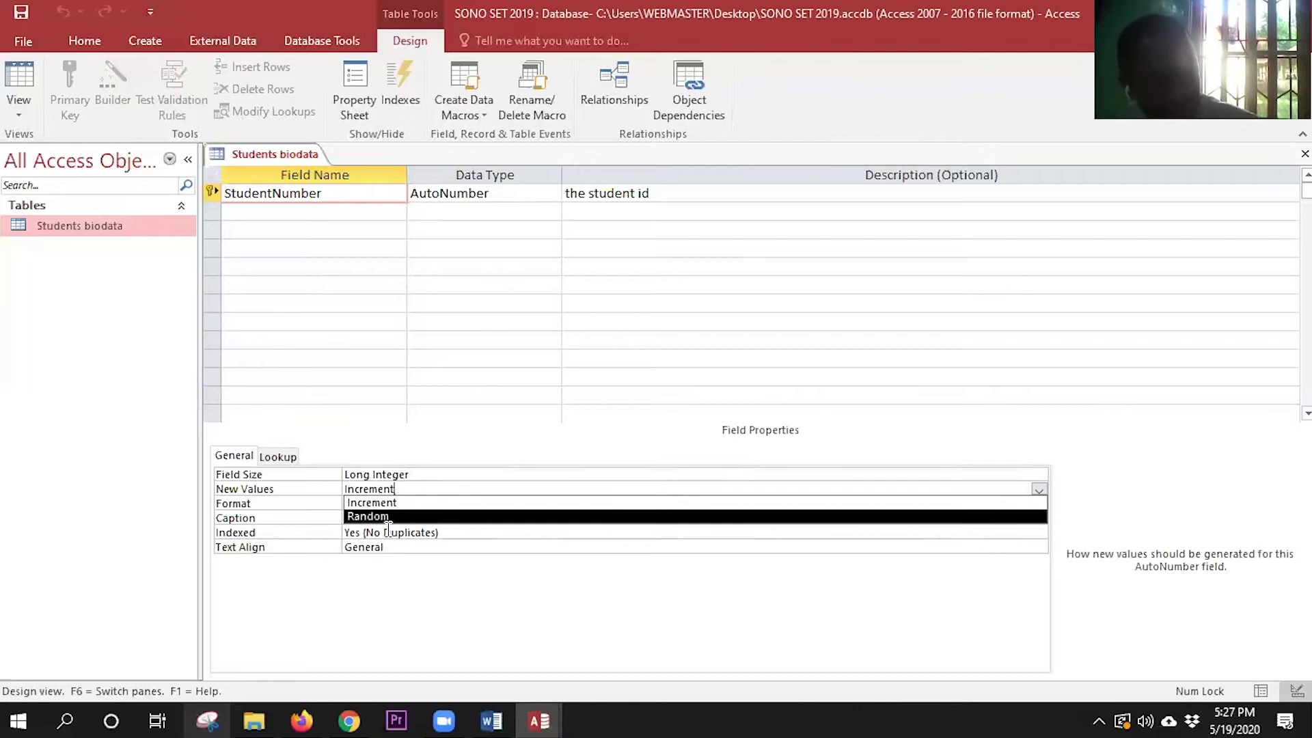
key(Escape)
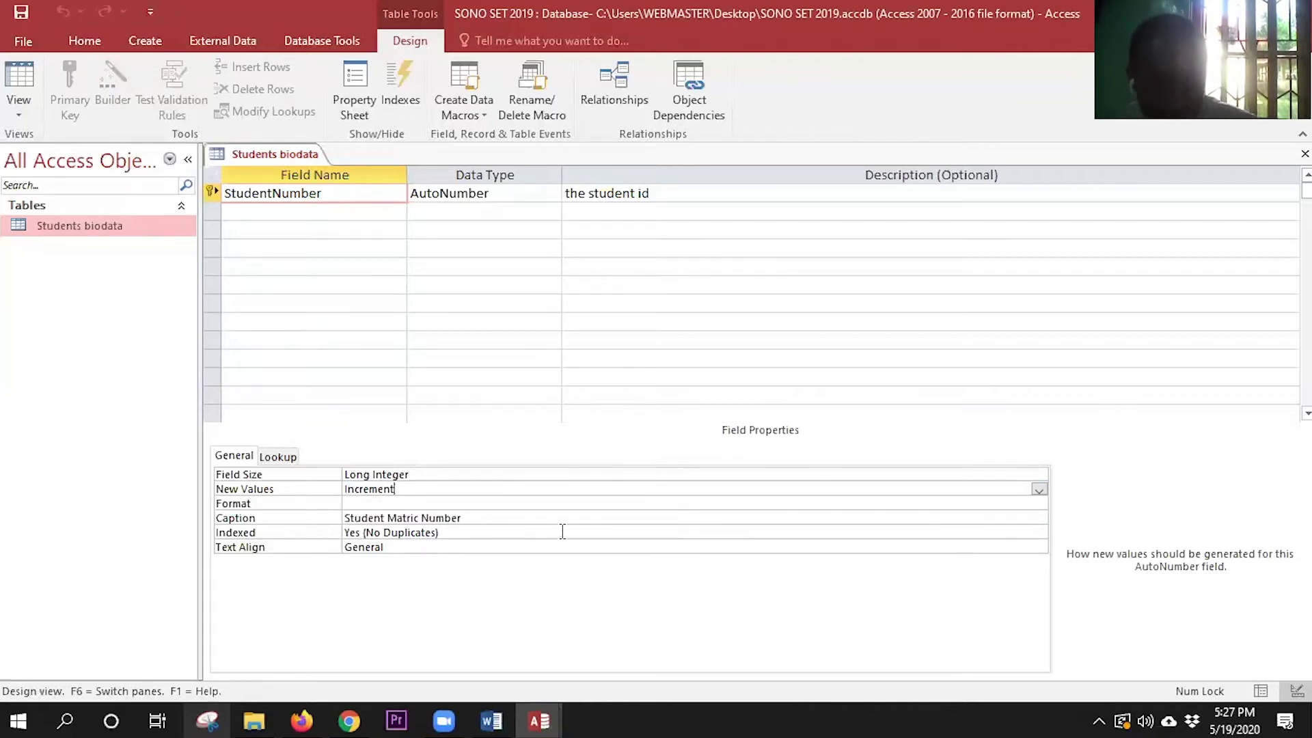
key(Down)
key(Down)
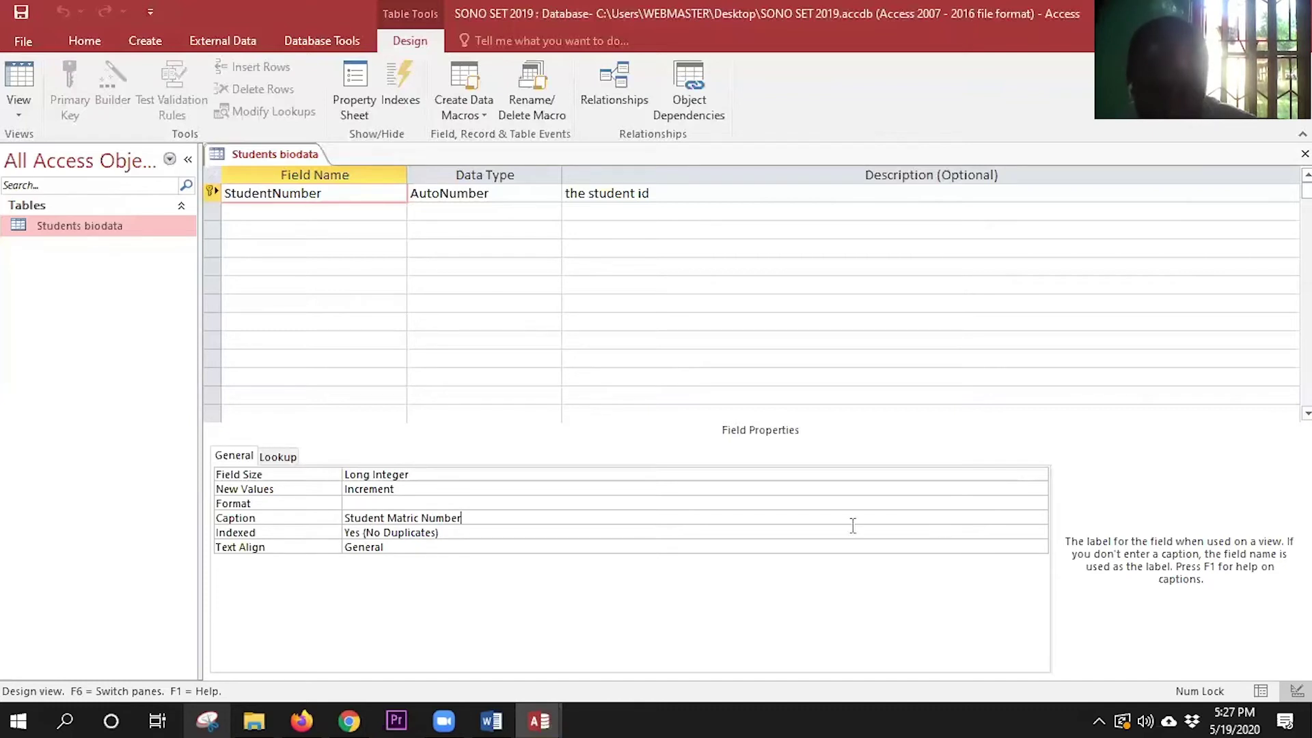
click(453, 533)
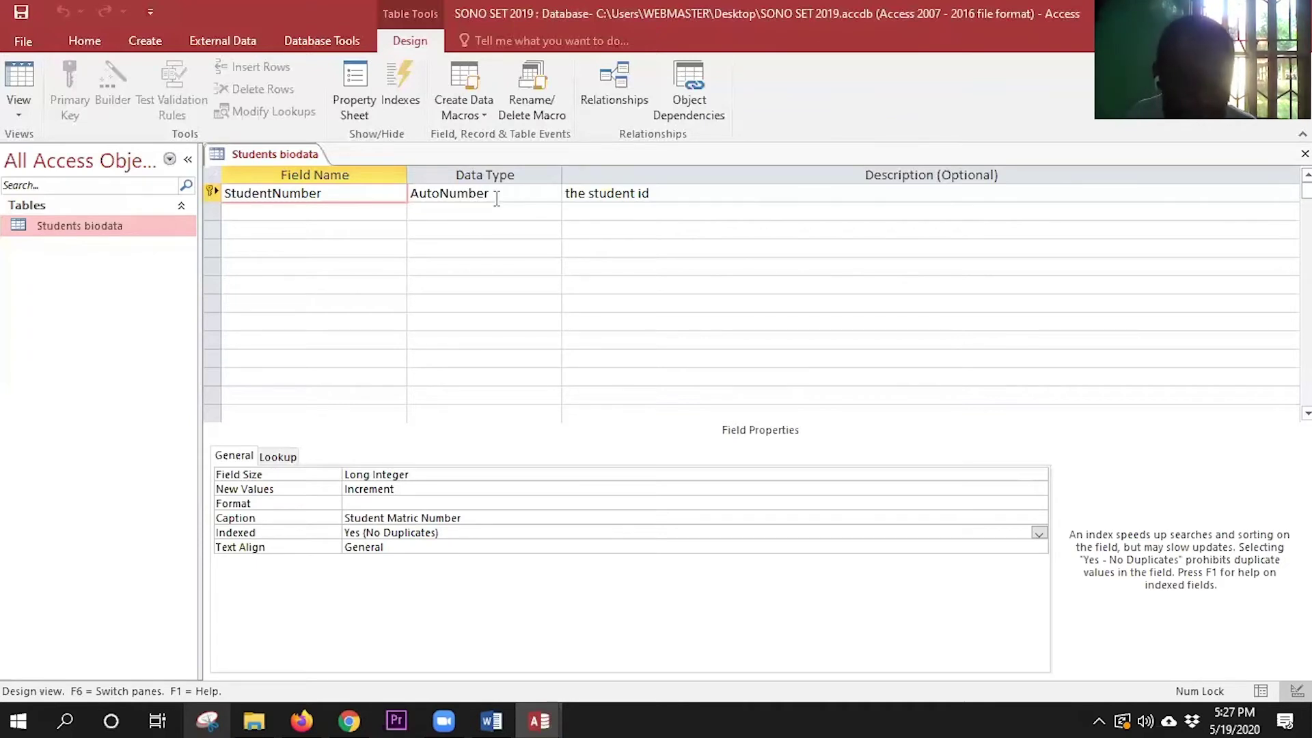
- Make StudentNumber a Short Text field with field size 8
click(548, 194)
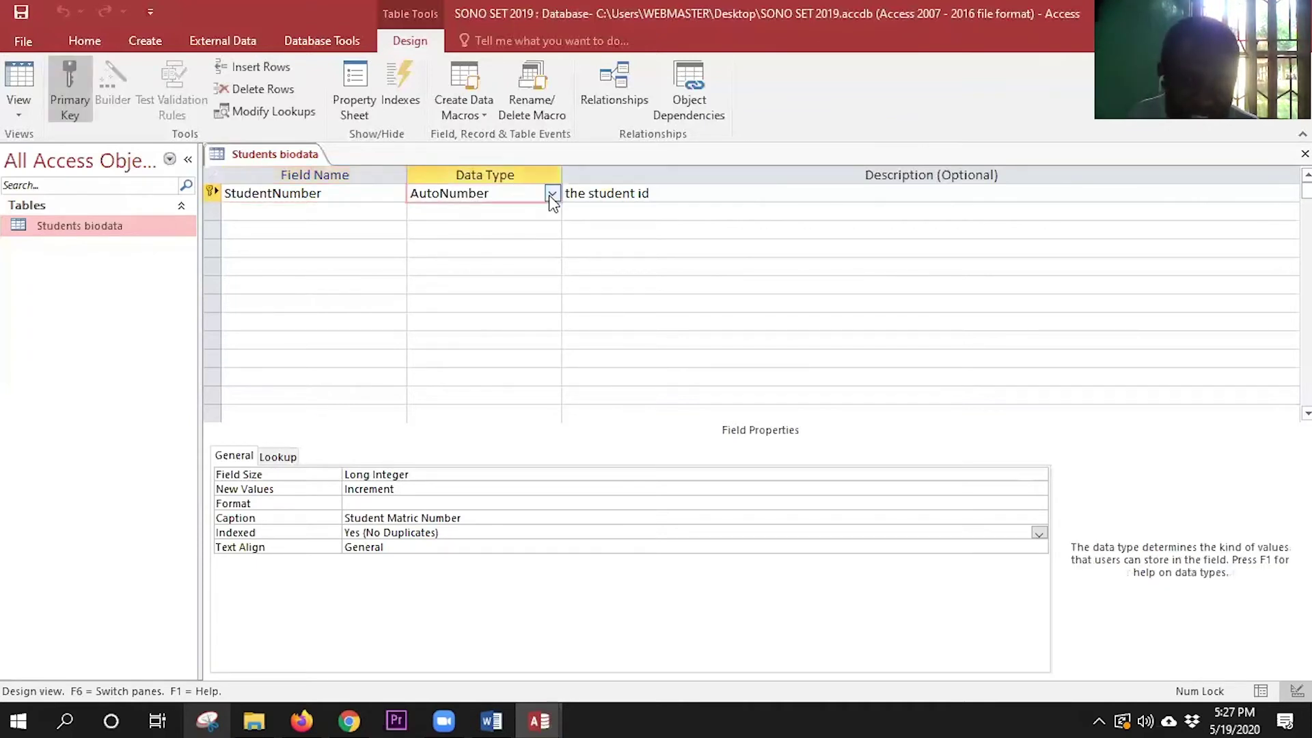
click(429, 197)
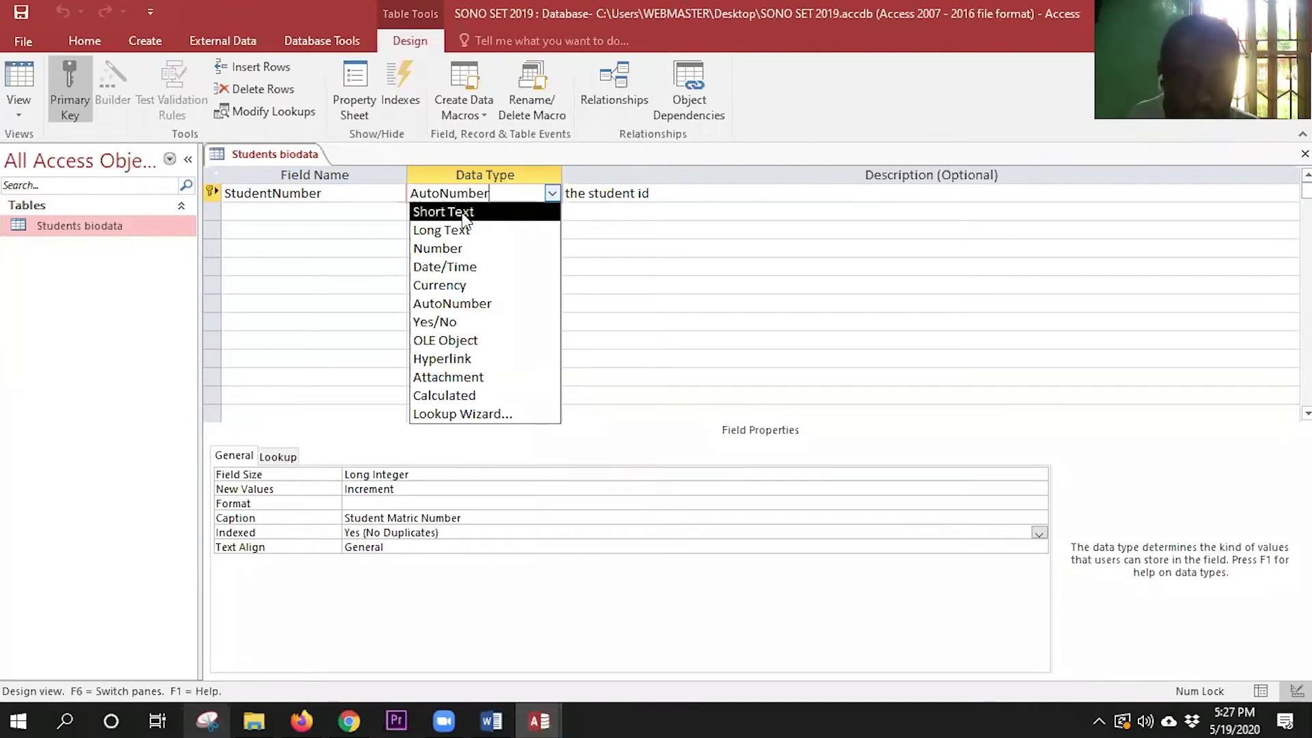
click(463, 213)
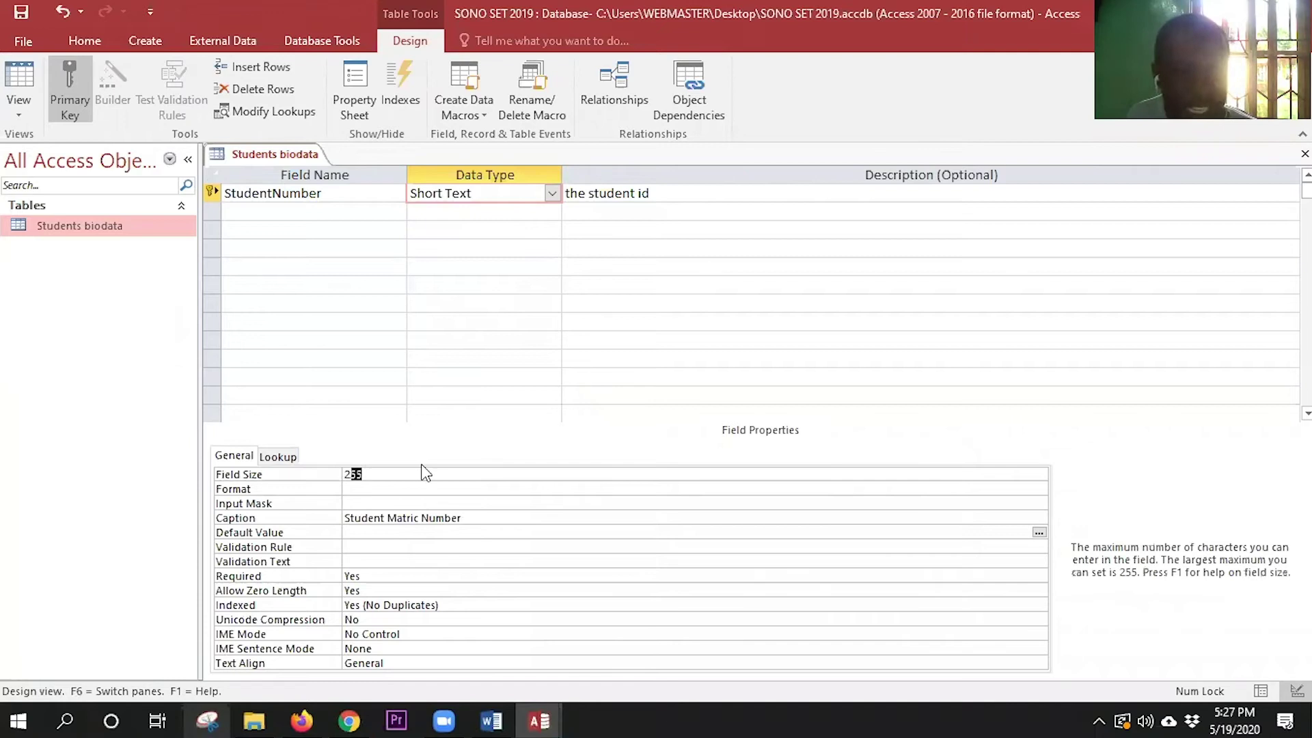
click(368, 476)
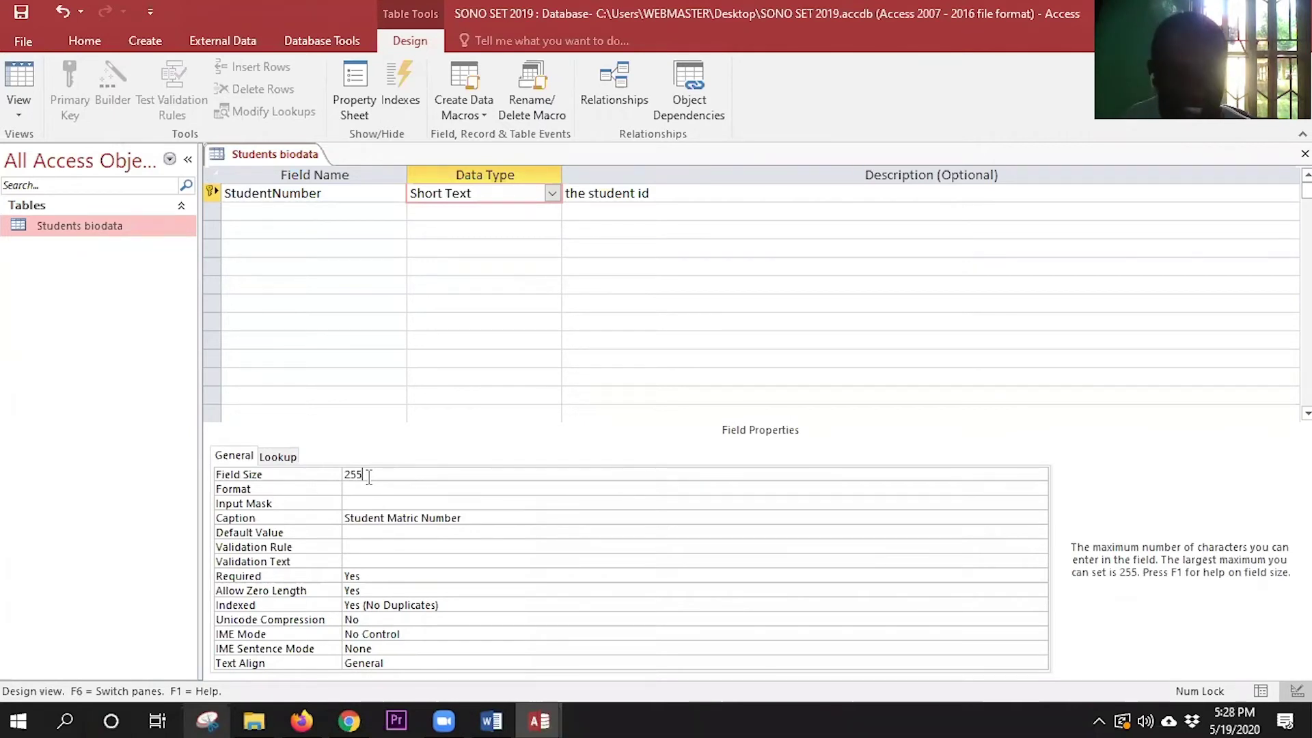
click(327, 467)
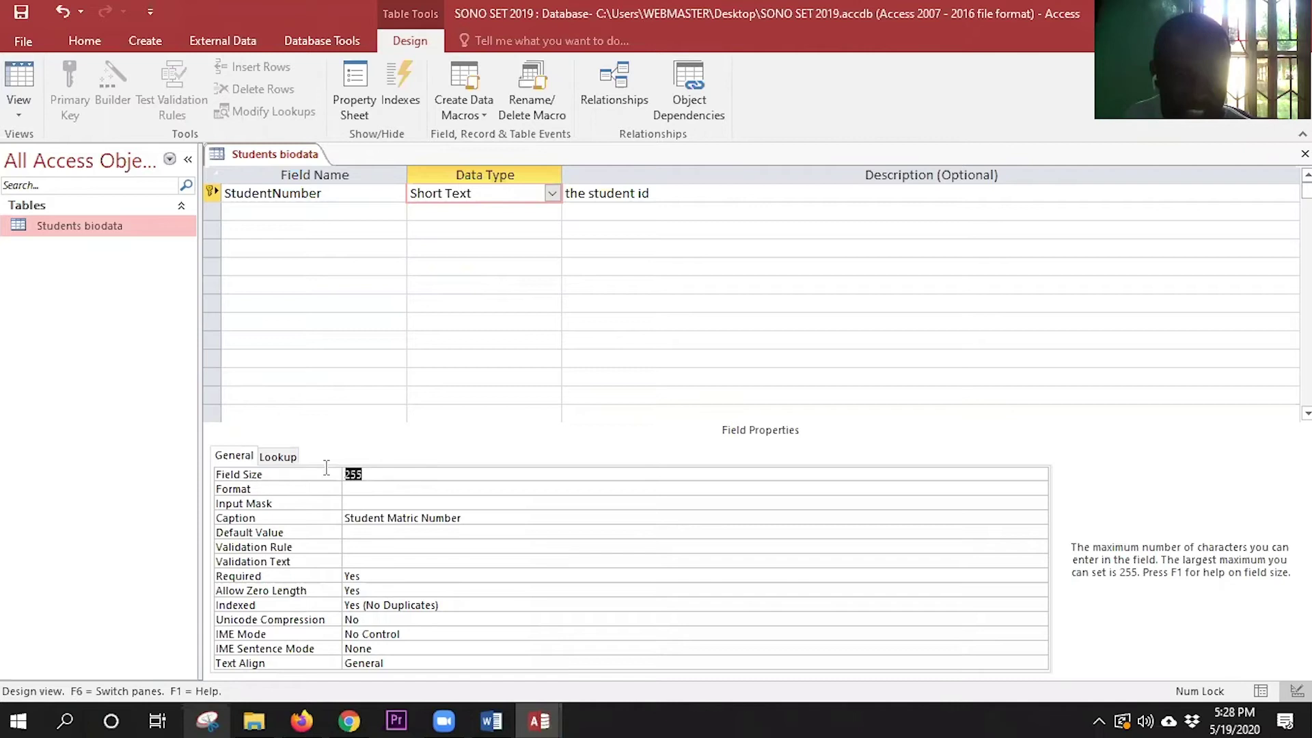
mouse_move(327, 714)
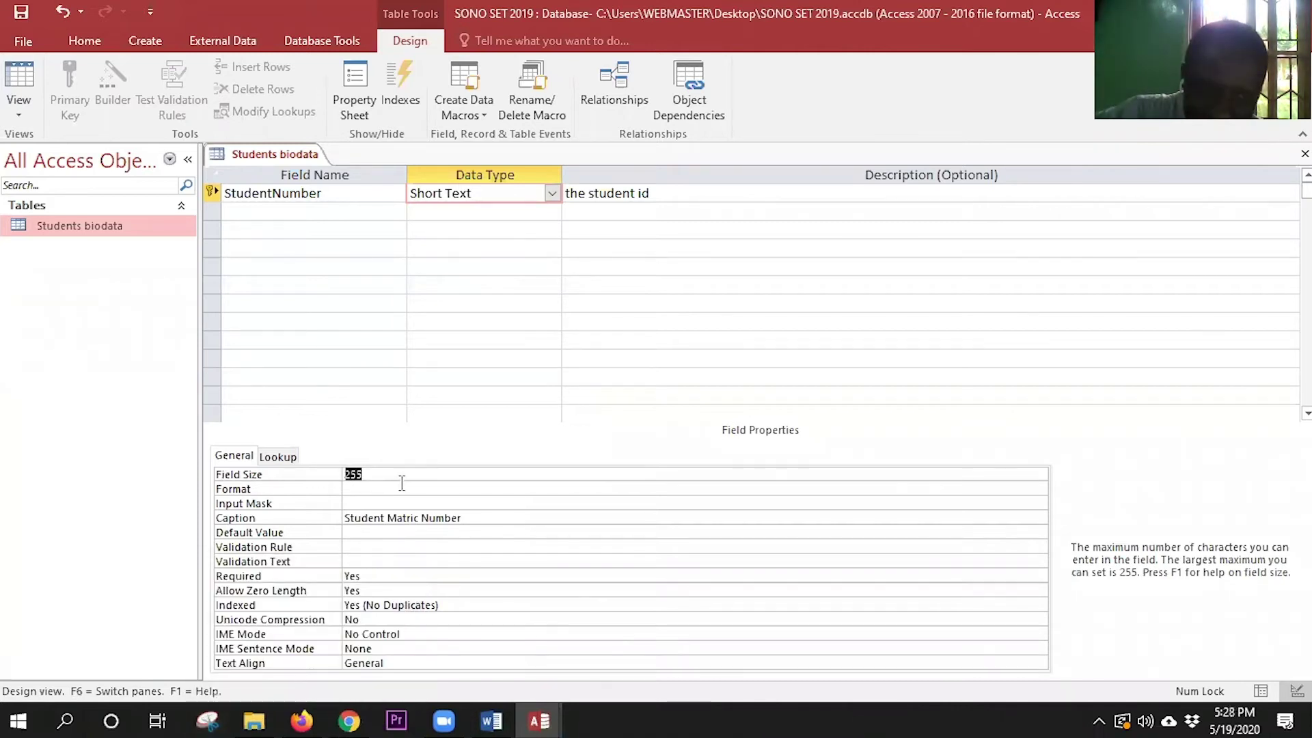
text(8)
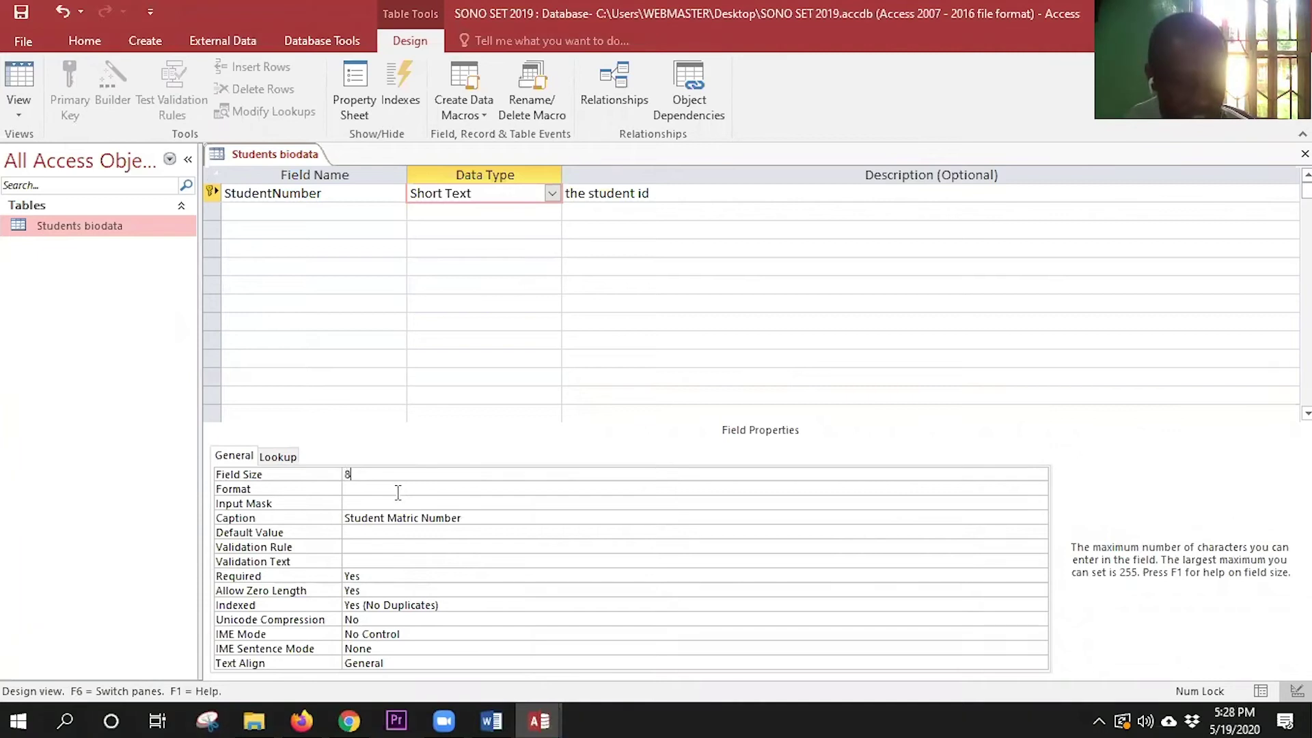
- Review StudentNumber's Format, validation, Required and Indexed properties, leaving Validation Rule empty
click(398, 489)
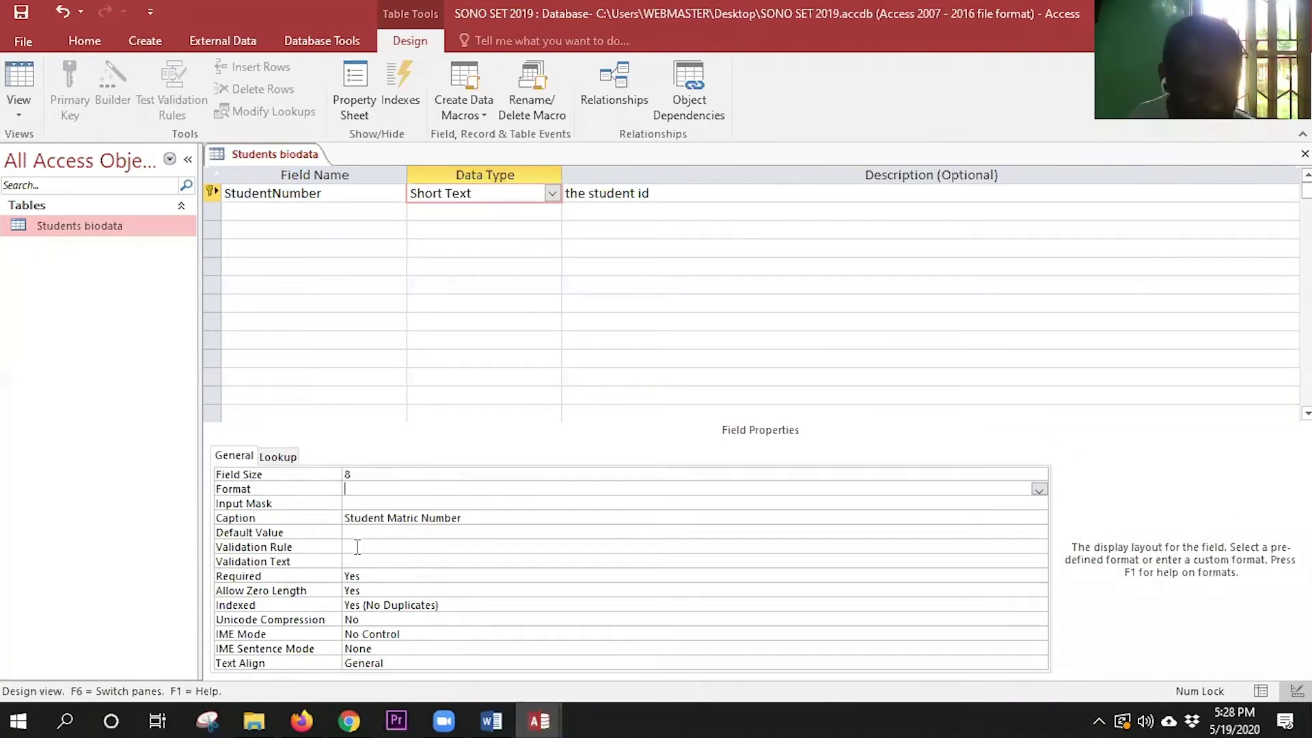
click(356, 538)
click(372, 555)
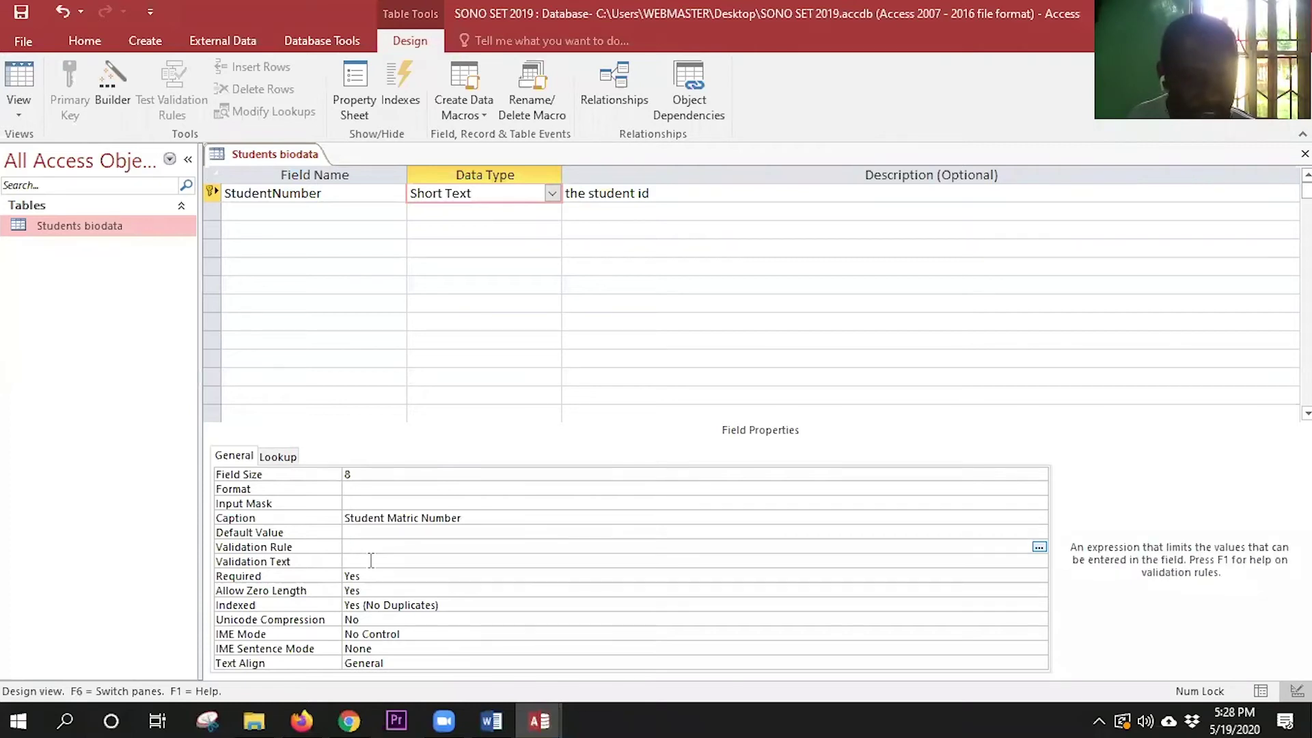
click(372, 570)
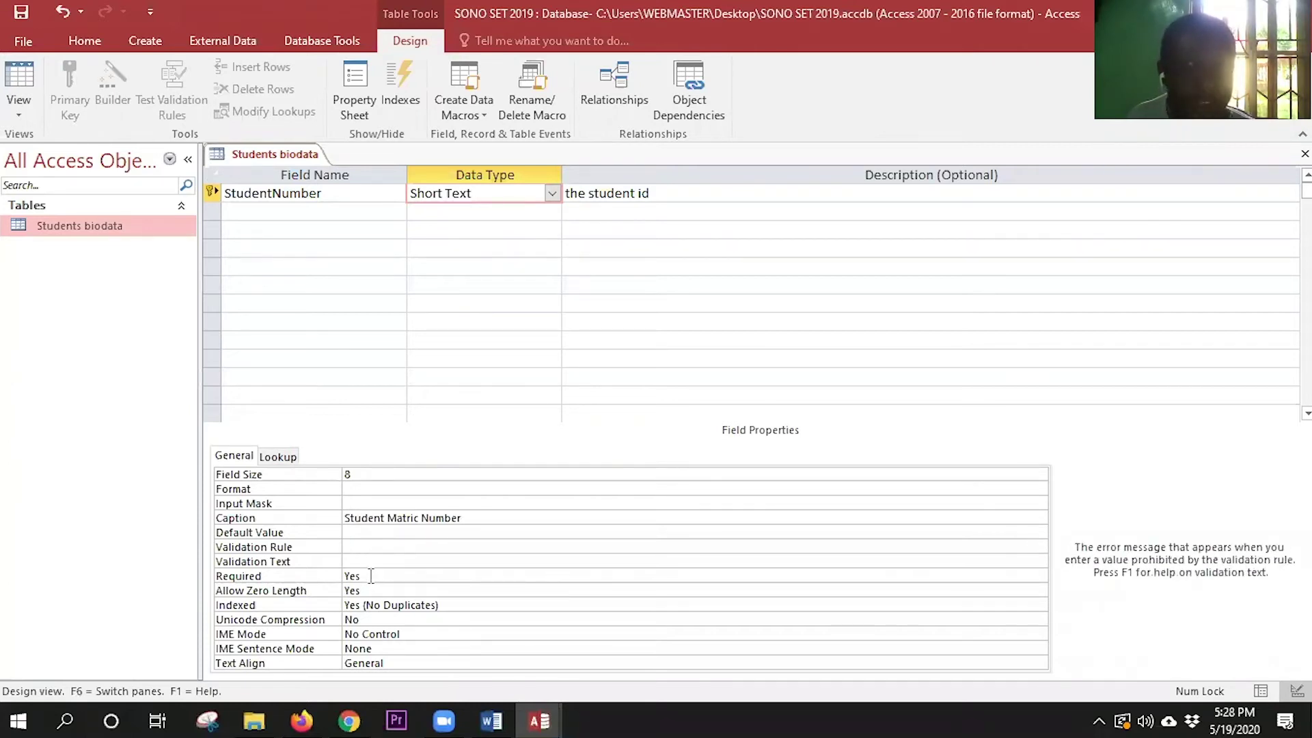
click(371, 576)
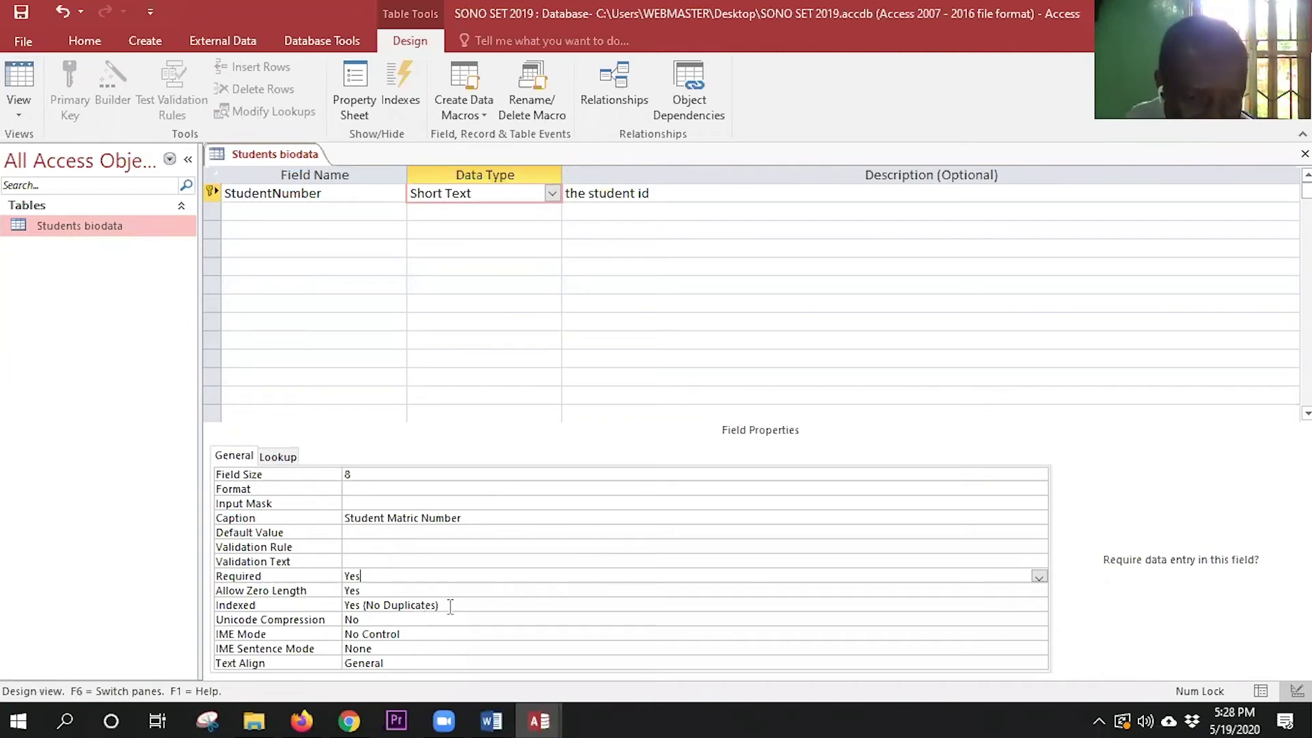
click(450, 606)
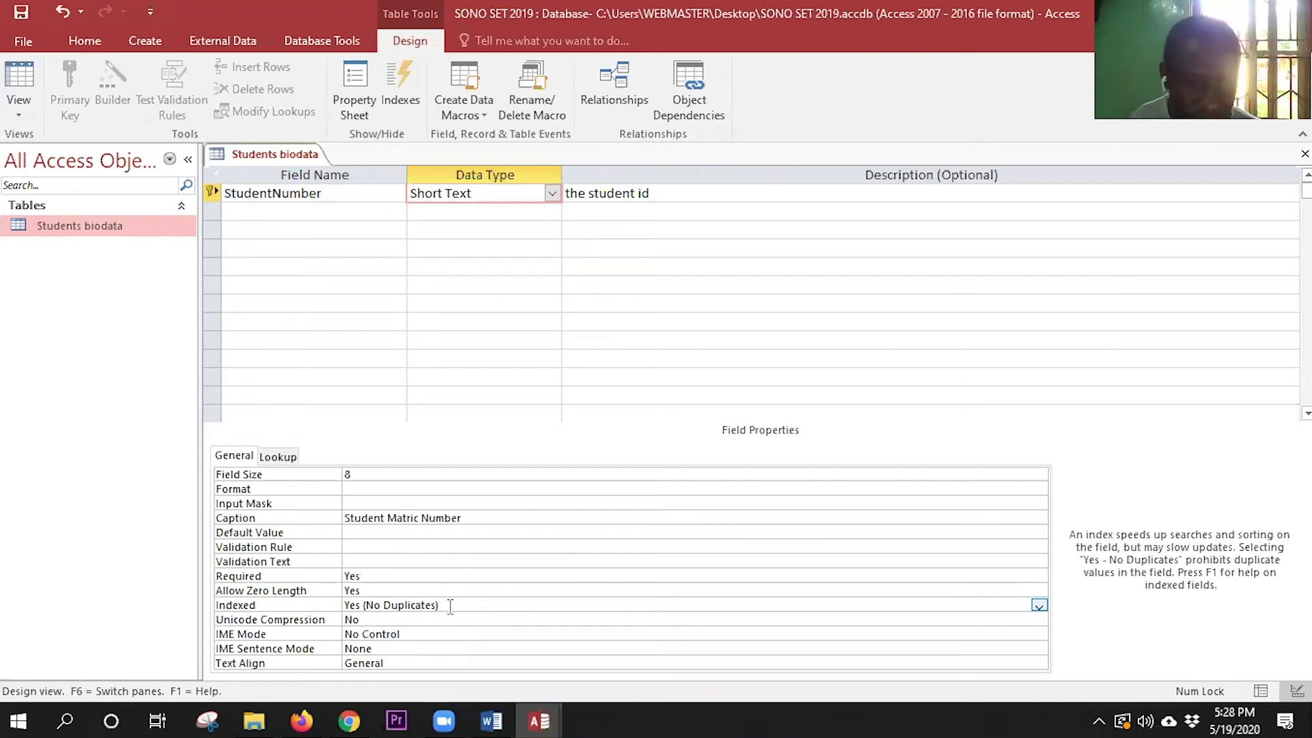
click(354, 546)
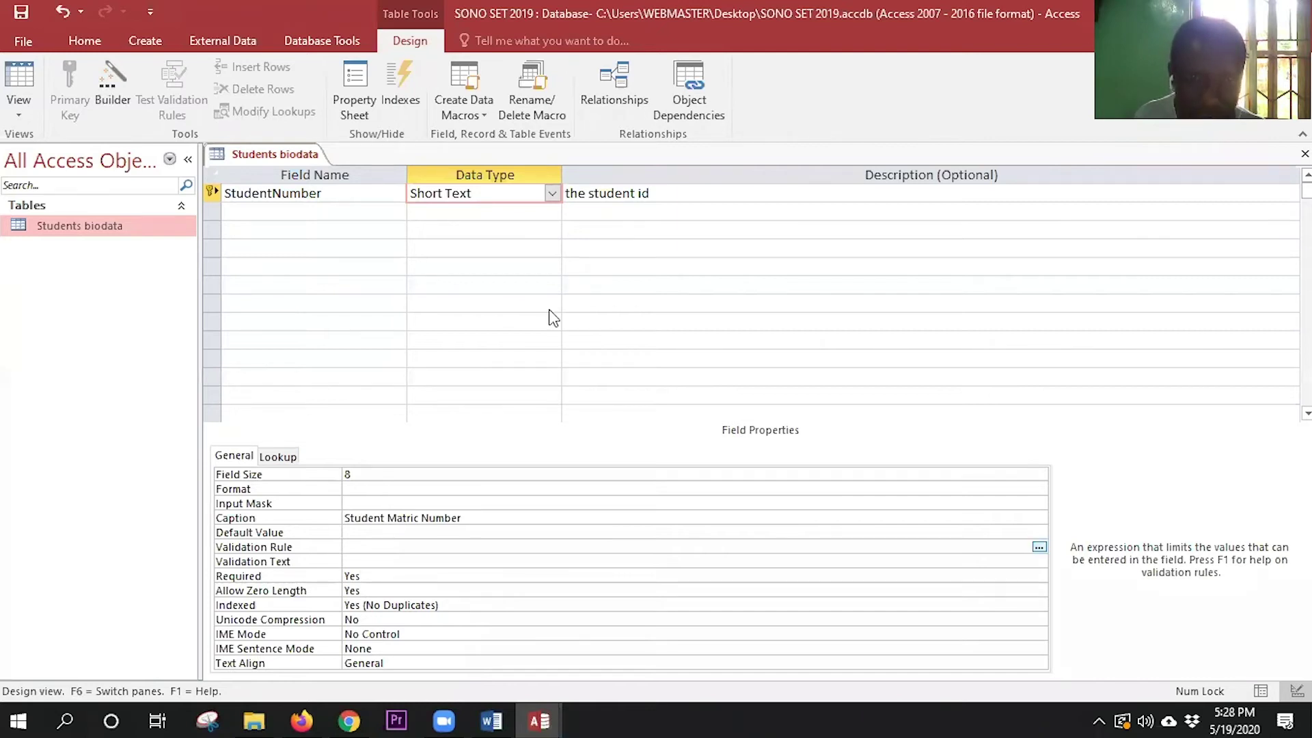
key(ctrl+F2)
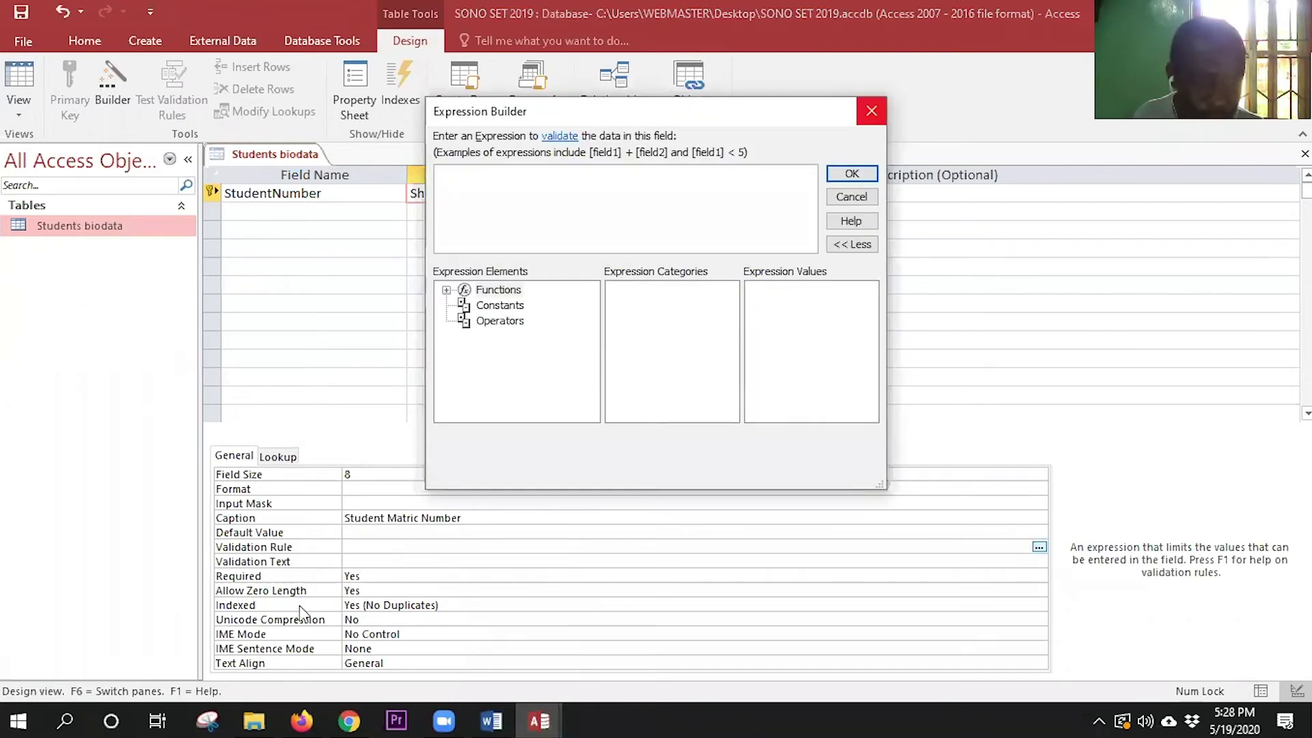
key(Escape)
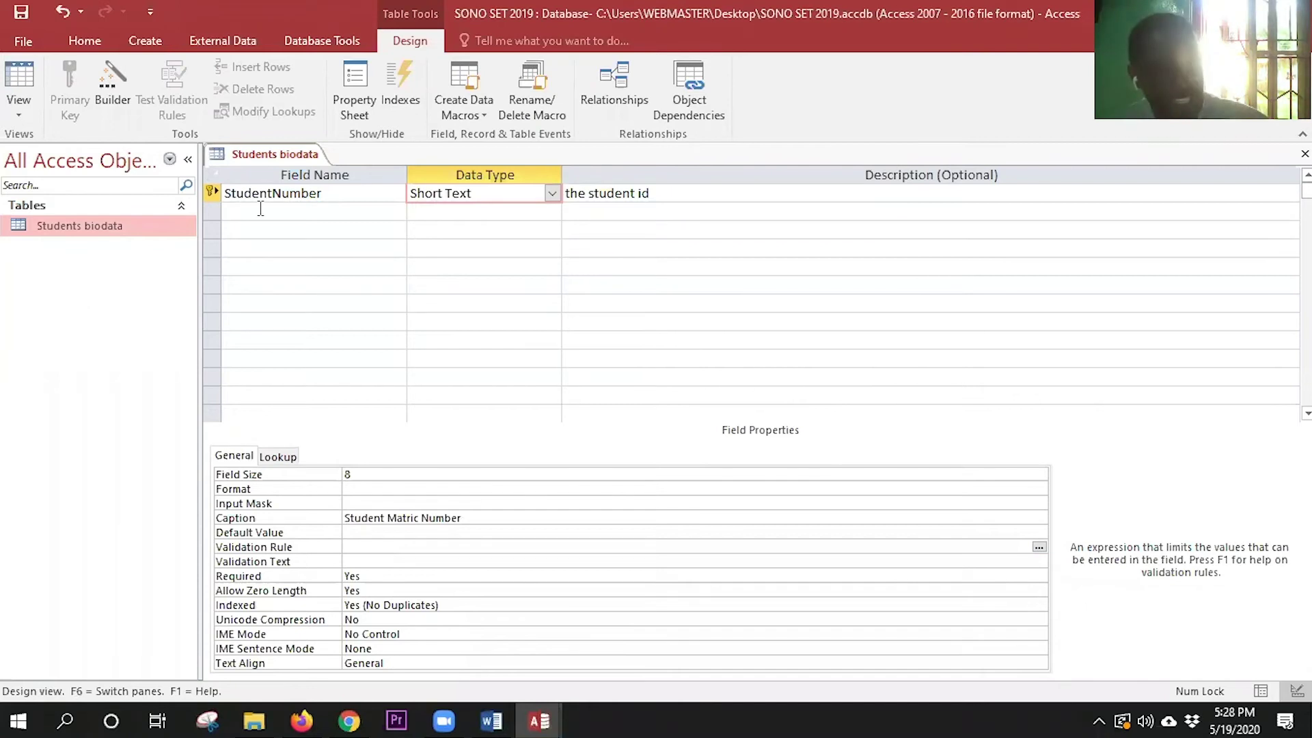
- Add a Surname Short Text field described as 'father's name' with field size 25
click(257, 207)
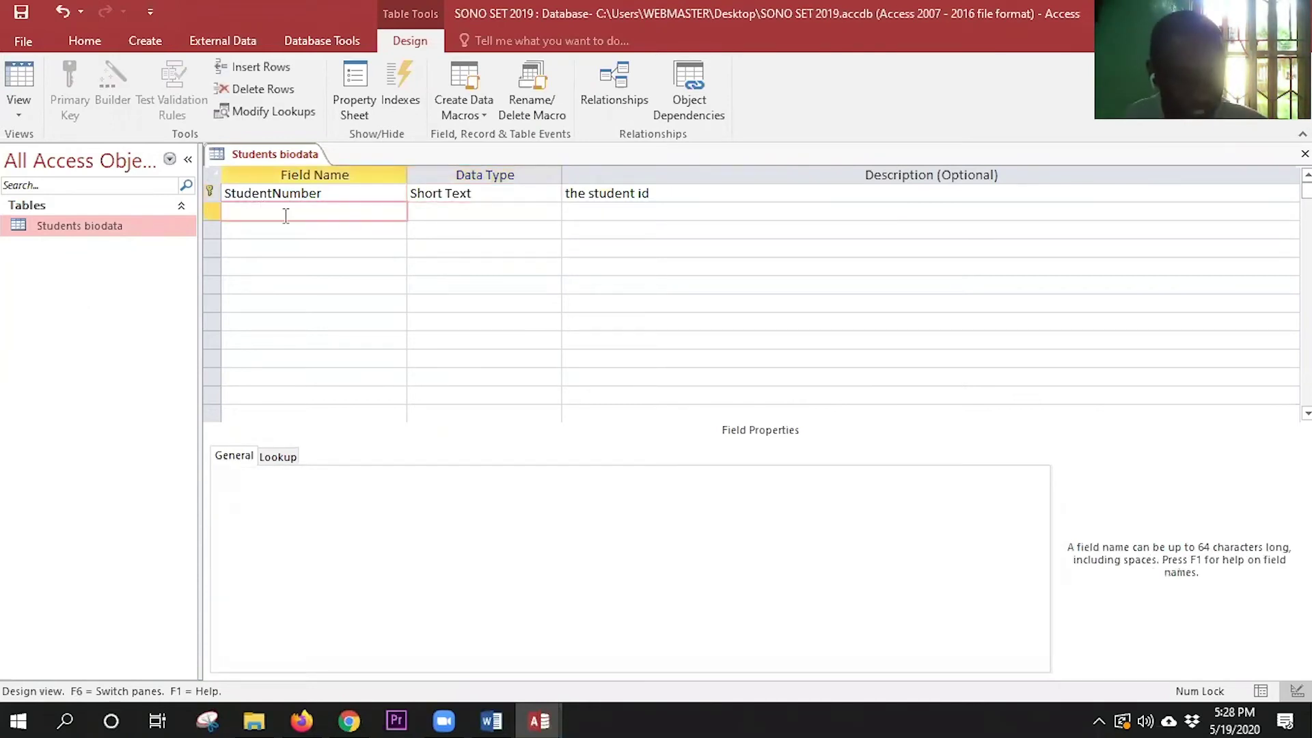
text(Sur)
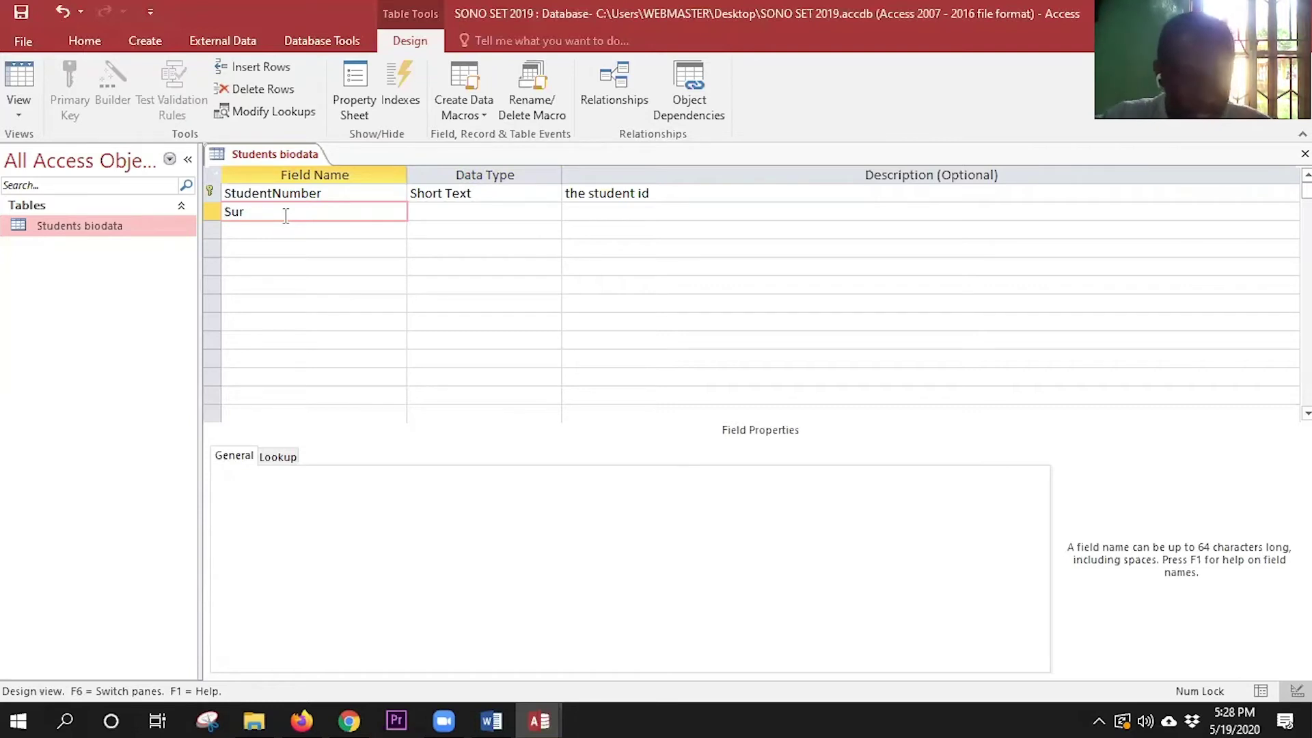
text(name)
key(Tab)
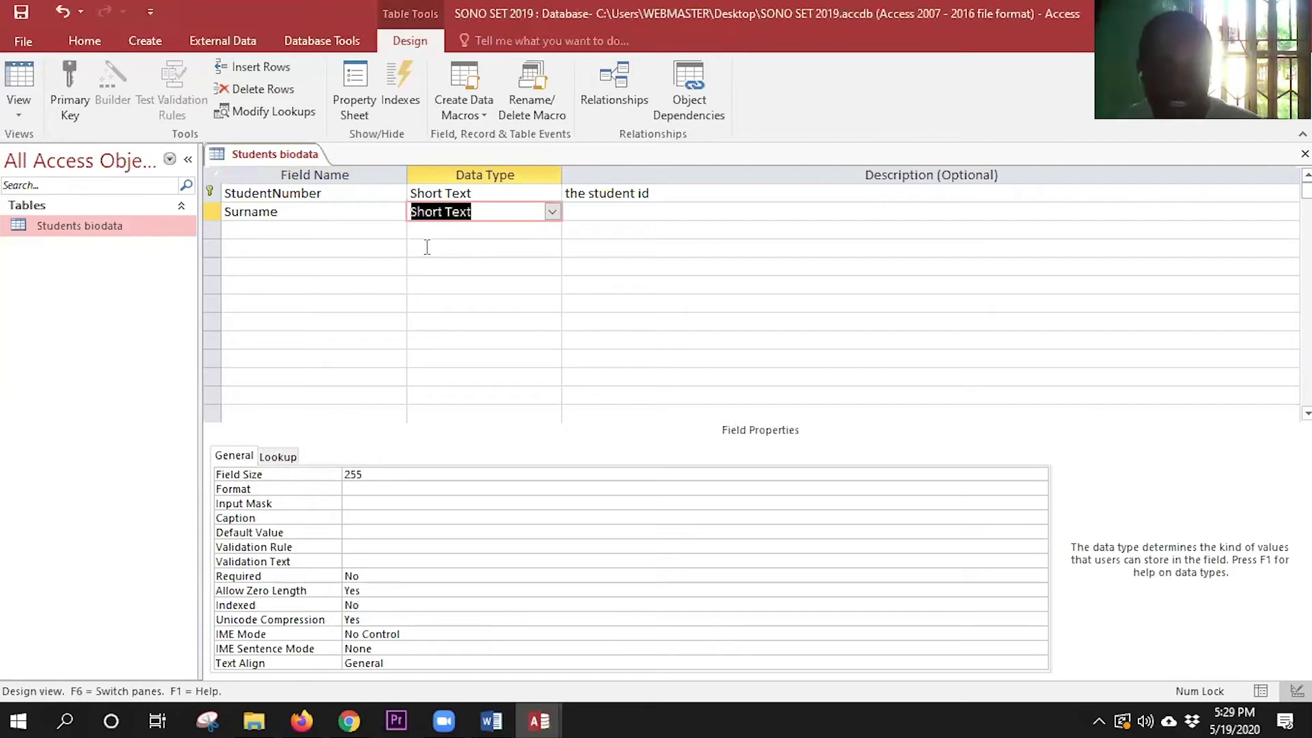
key(Tab)
text(the)
text( nam)
text(e of)
text( the)
key(BackSpace)
key(Escape)
text(father)
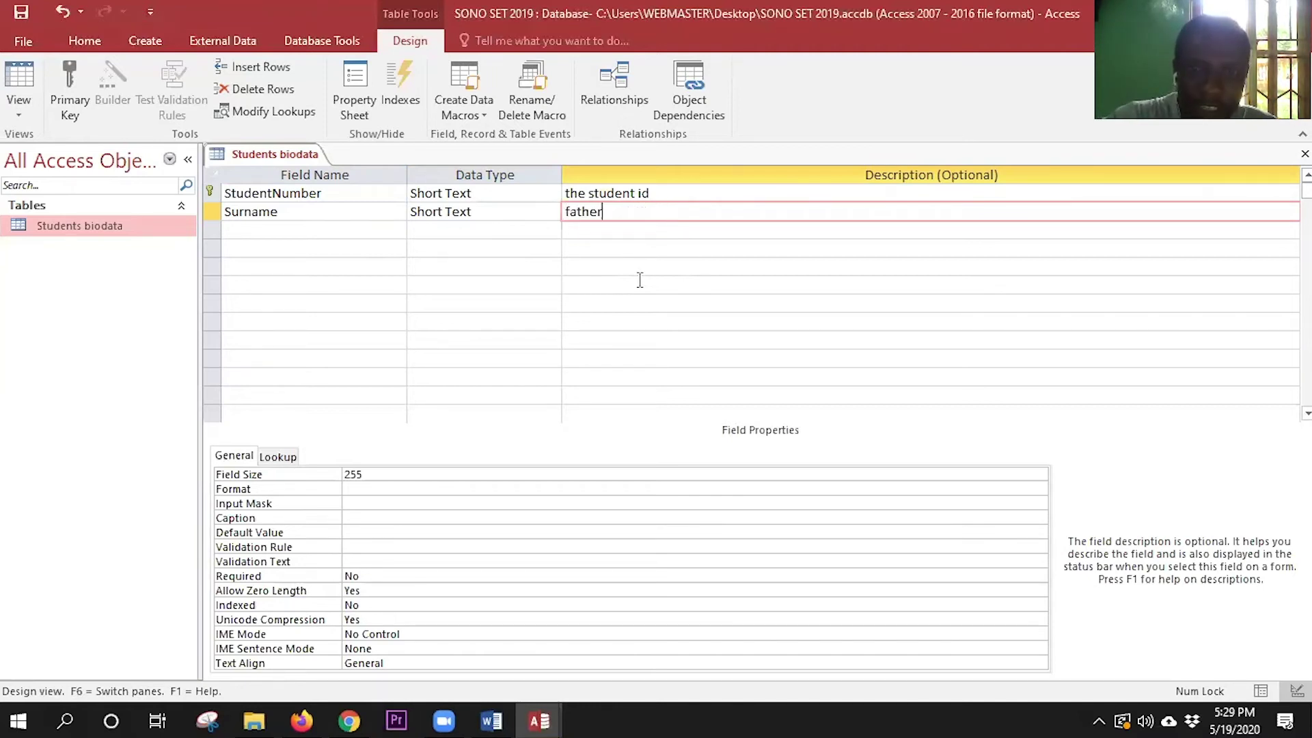
text('s name)
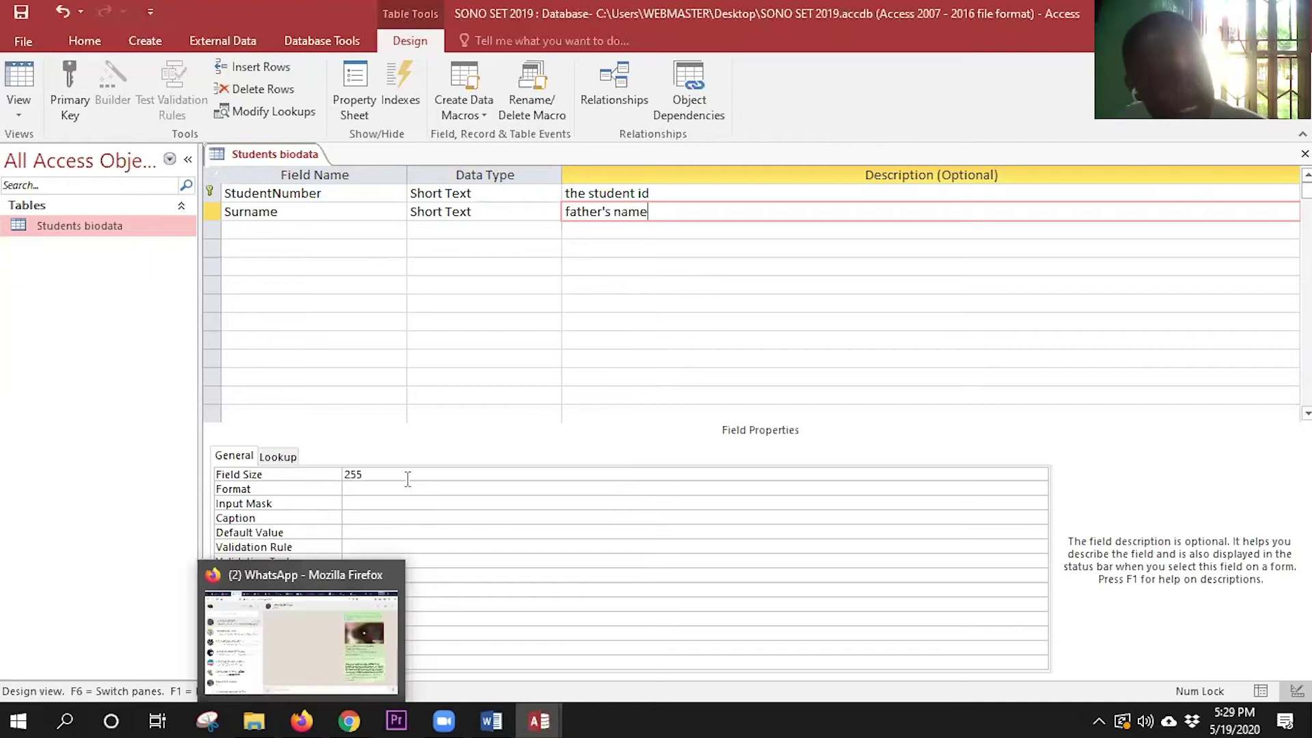
click(298, 479)
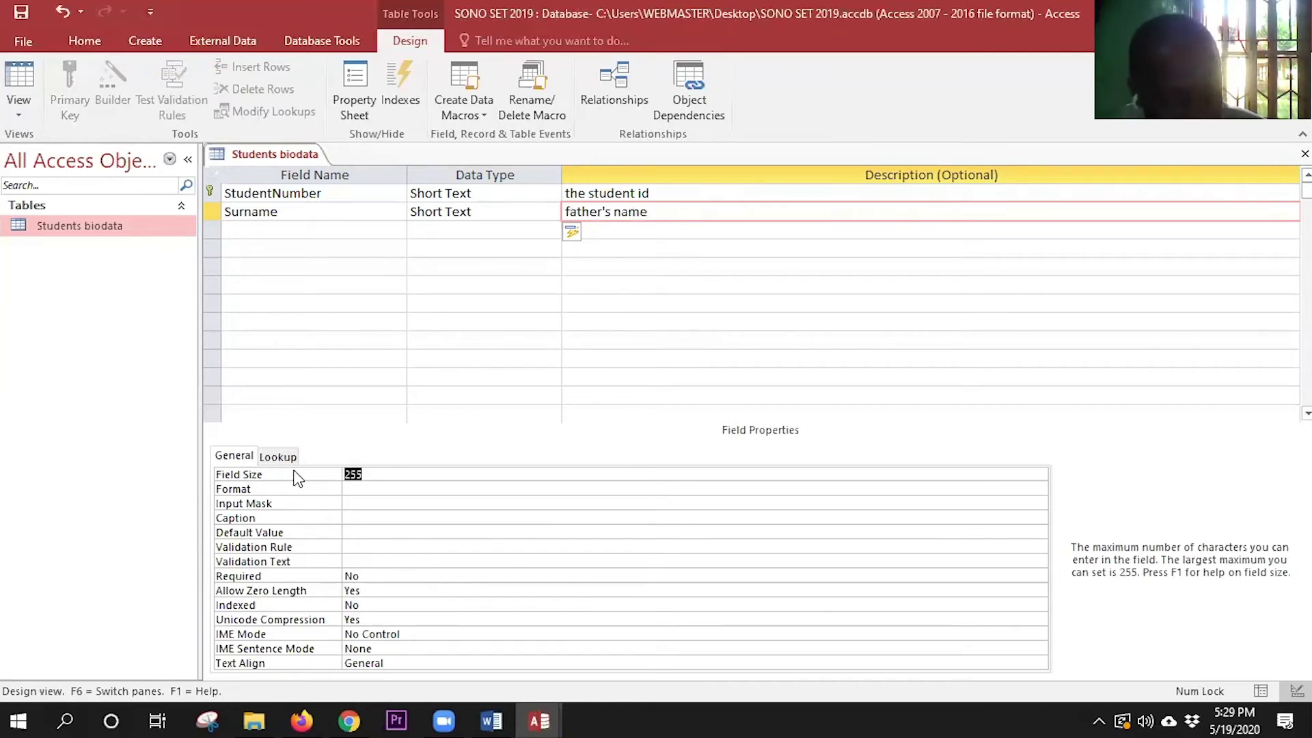
text(25)
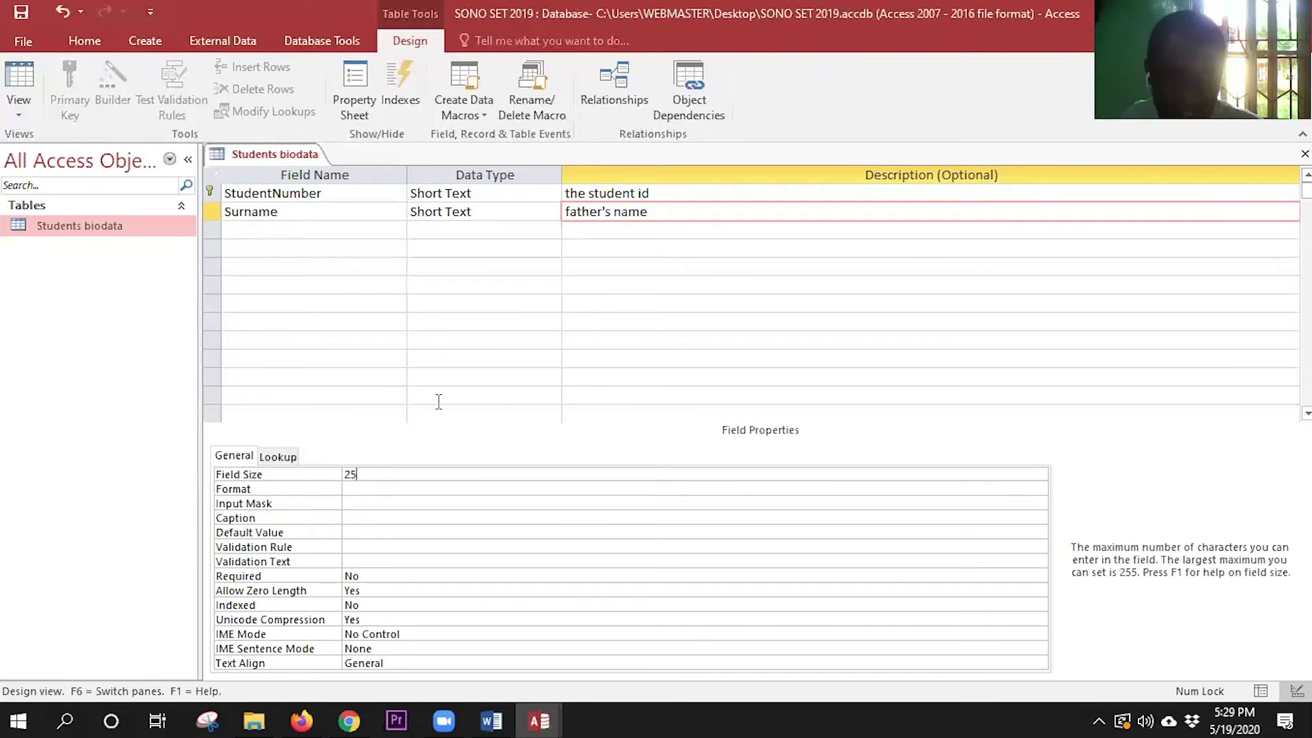
- Add an Other Name Short Text field described as 'ENTER YOUR OTHER NAMES'
click(288, 228)
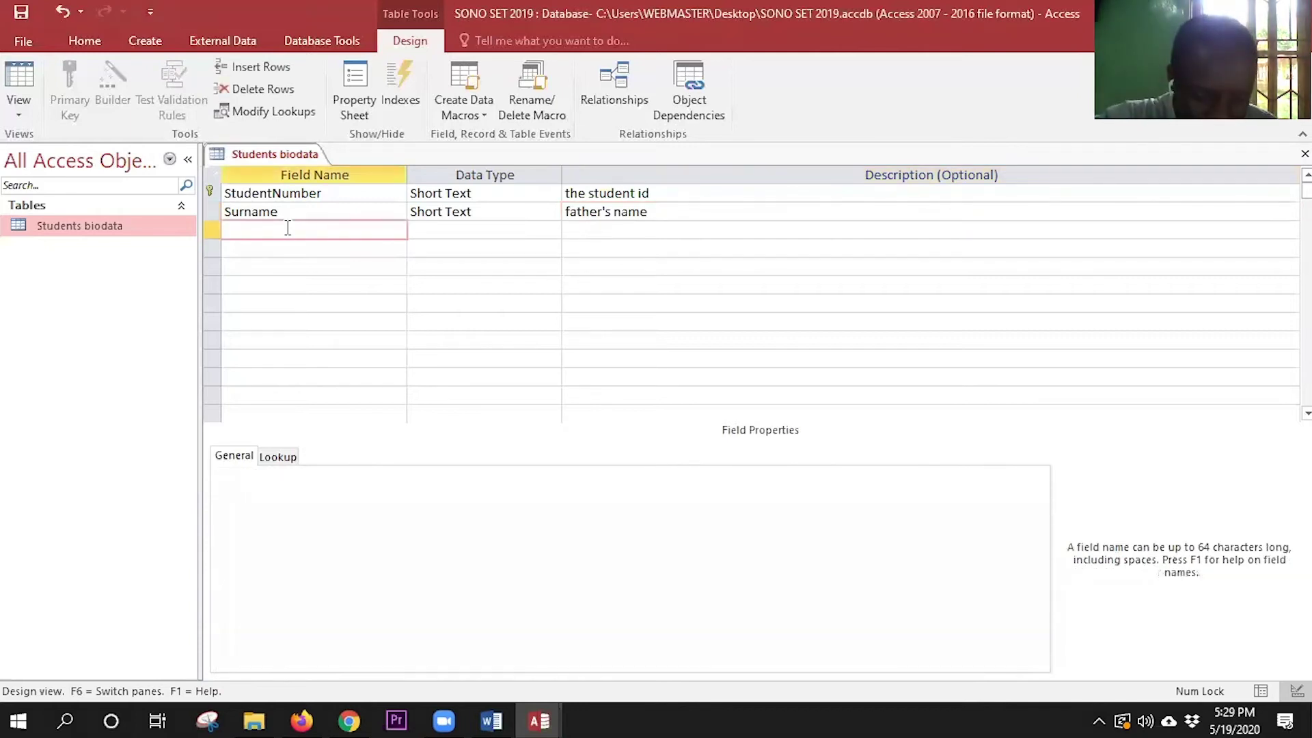
text(o)
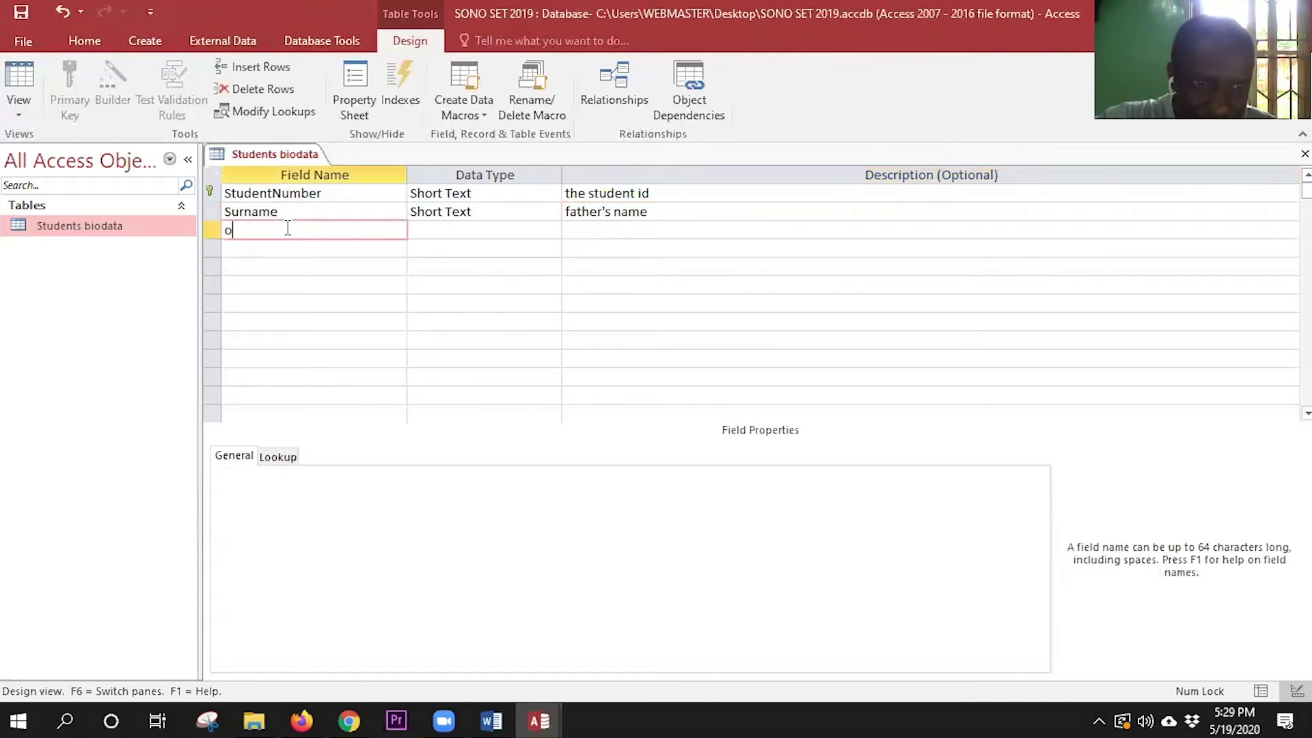
text(t)
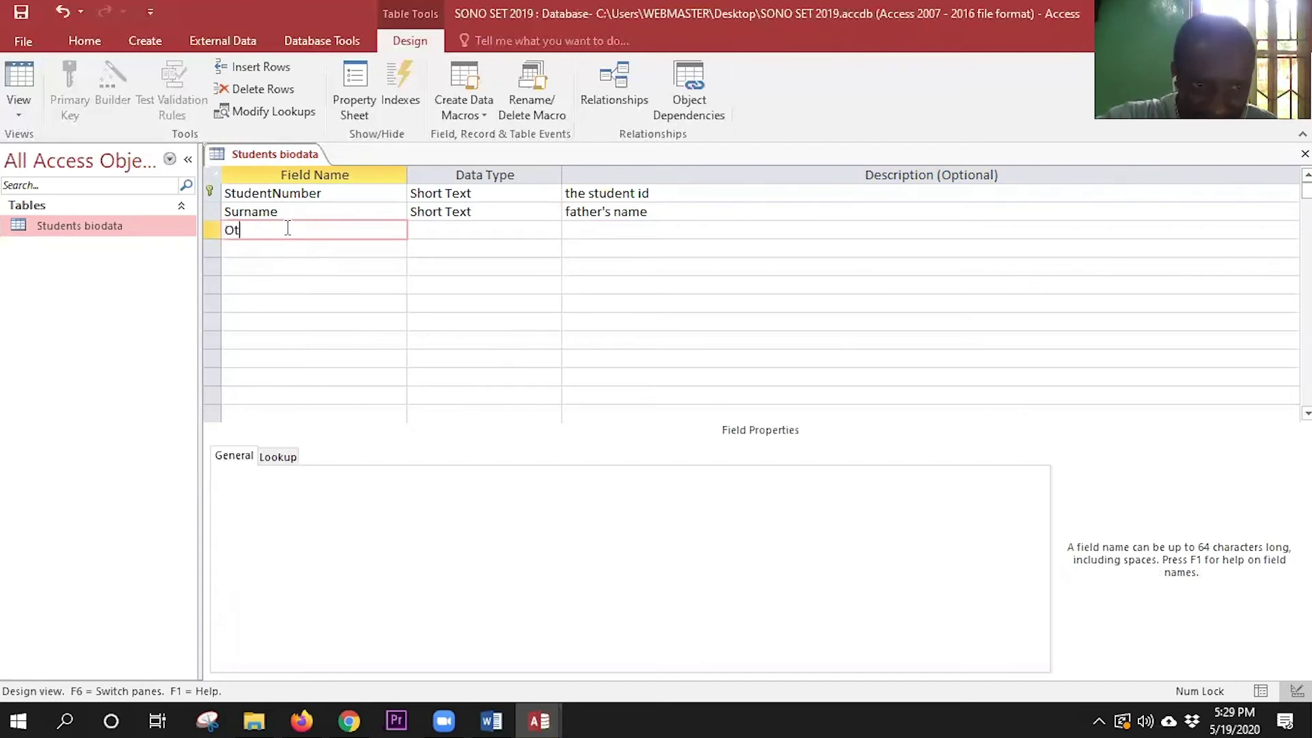
text(hern)
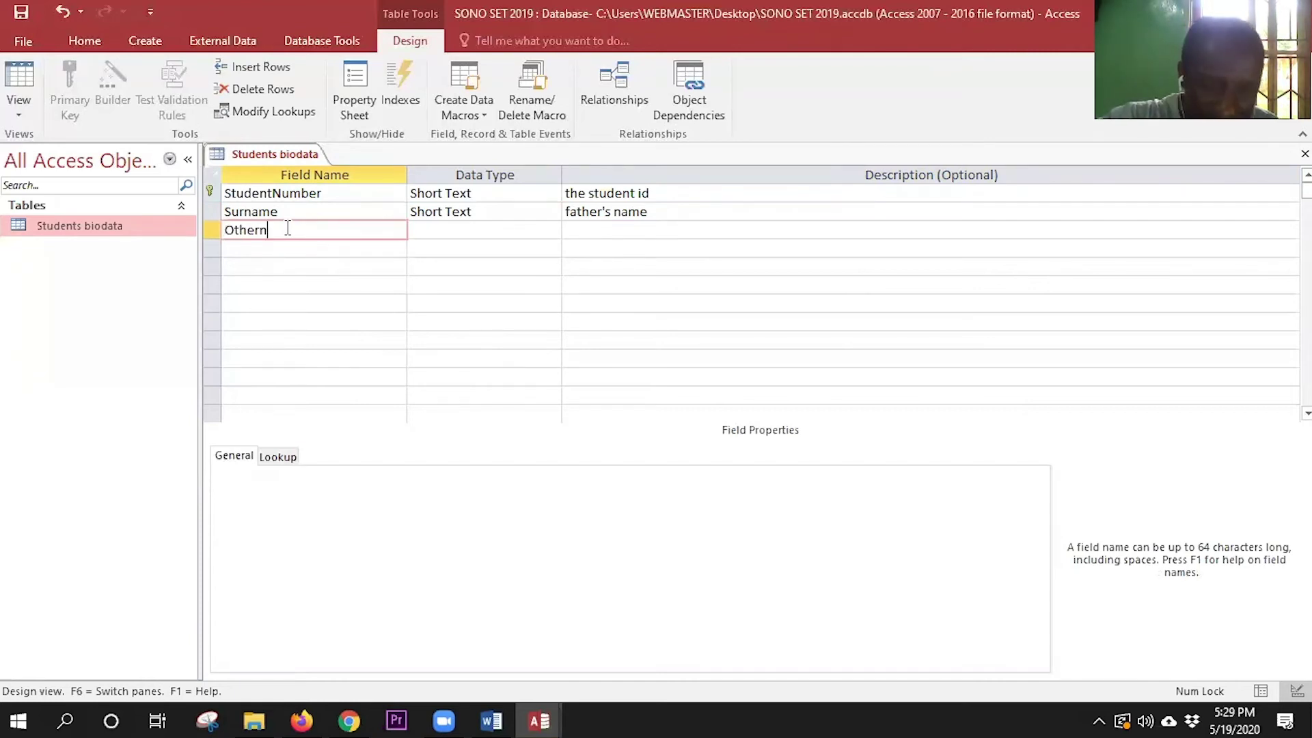
key(BackSpace)
text(Name)
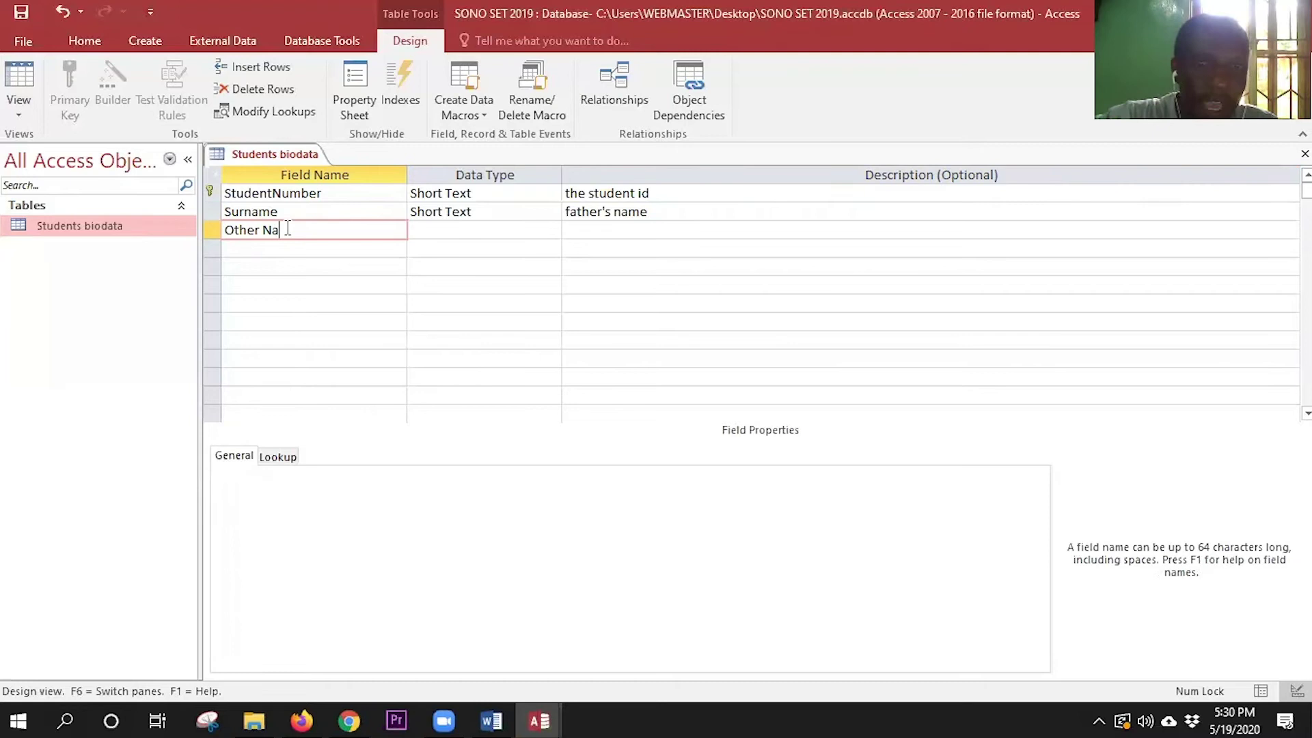
key(Tab)
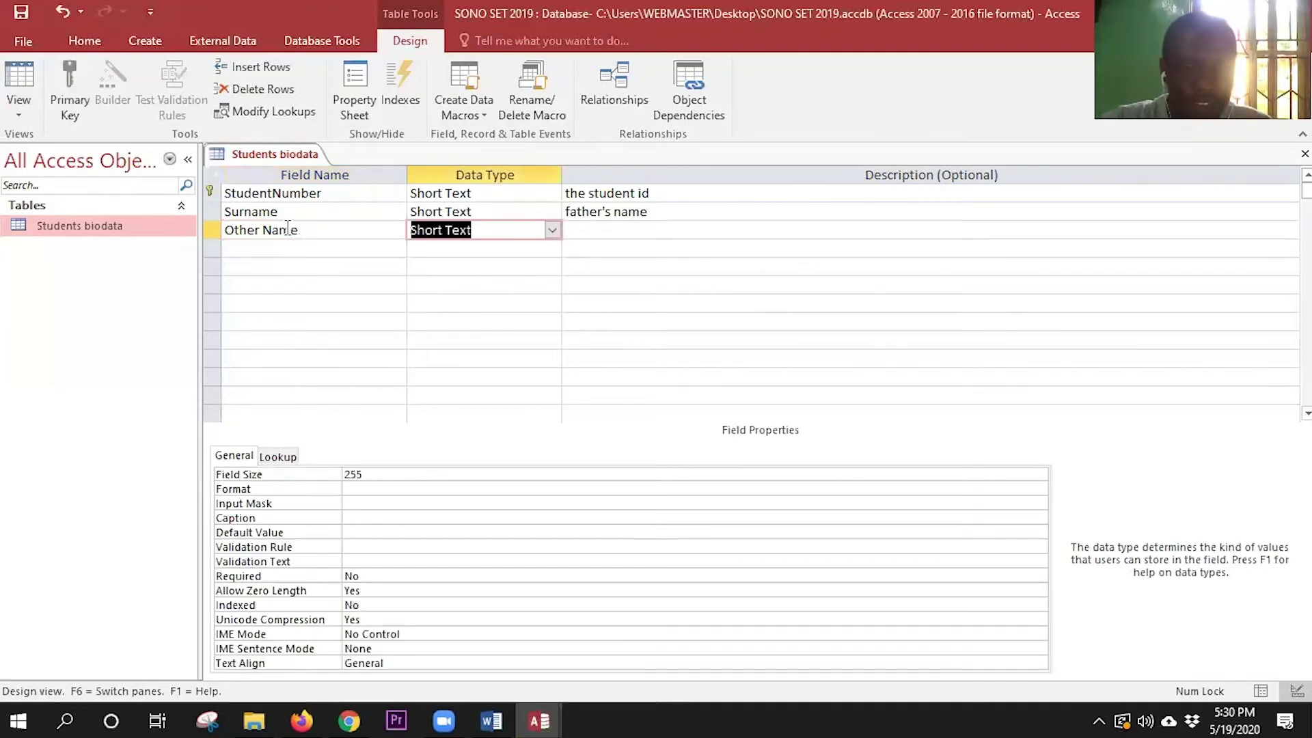
key(Tab)
key(Caps_Lock)
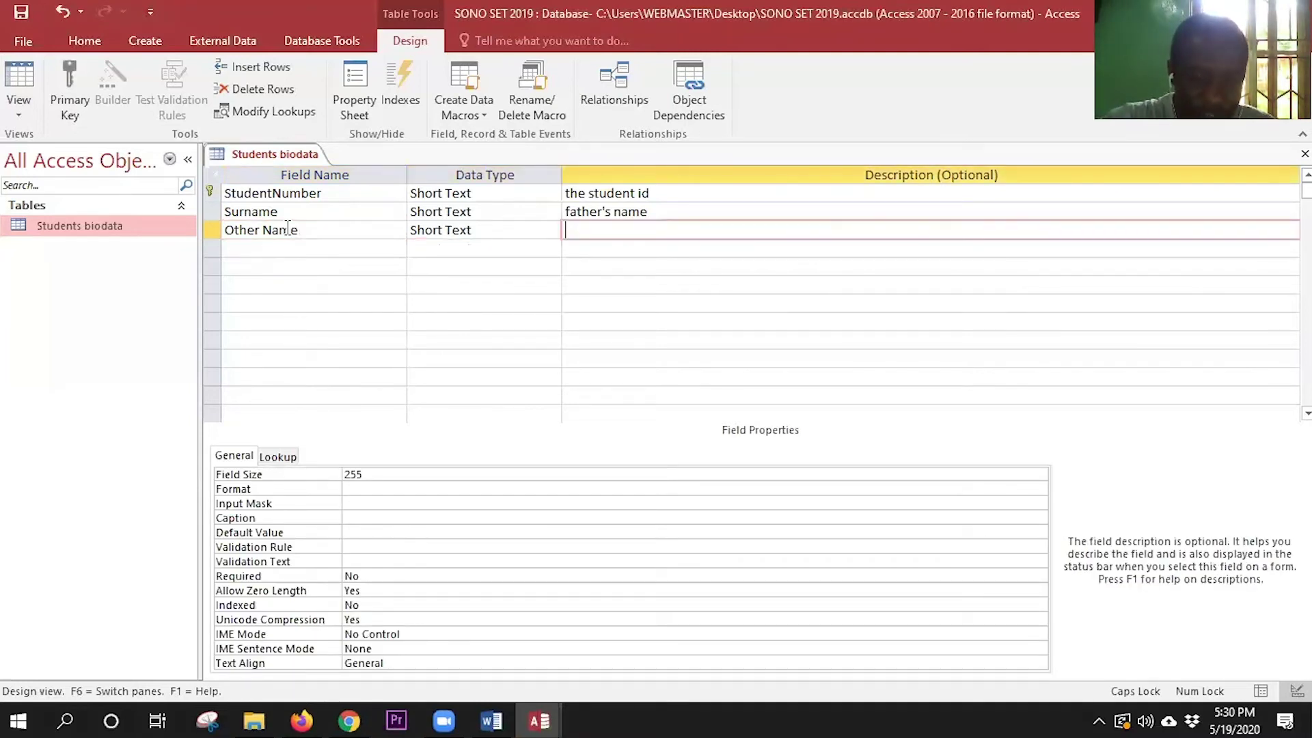
text(ENTER YOUR OTHER NAME)
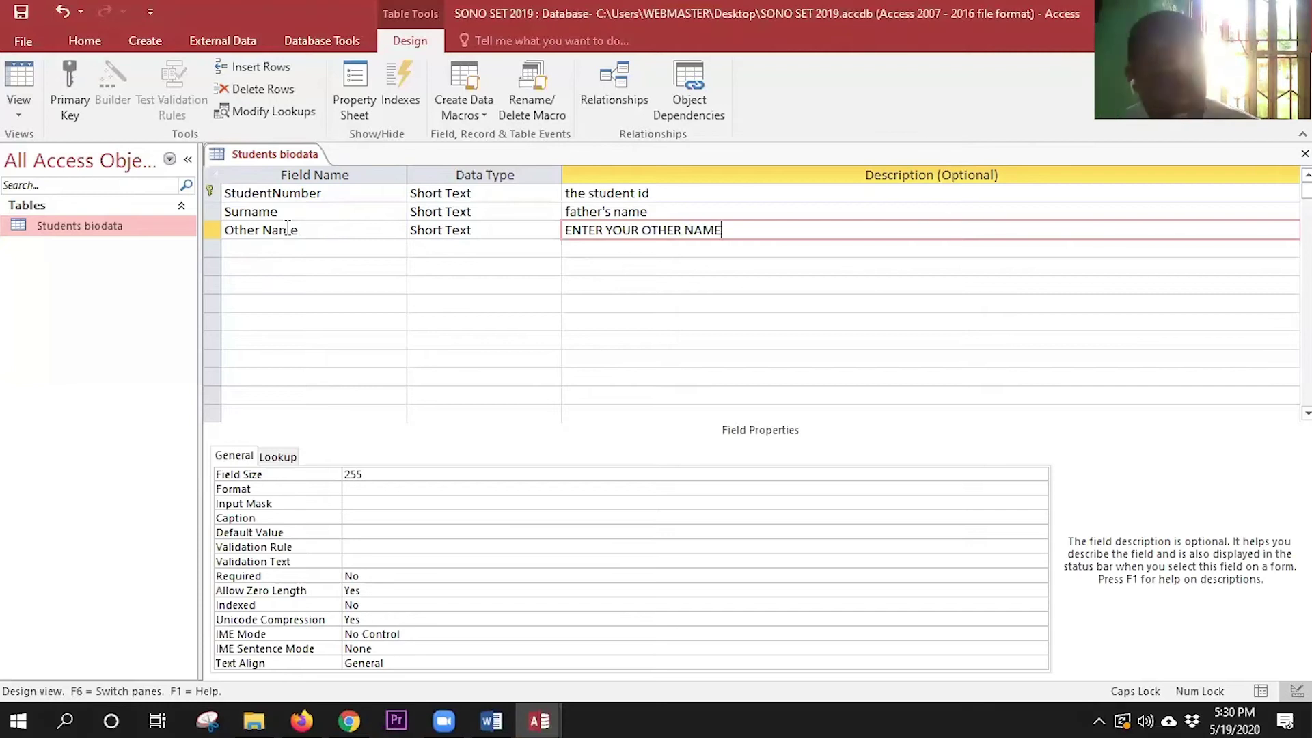
text(S)
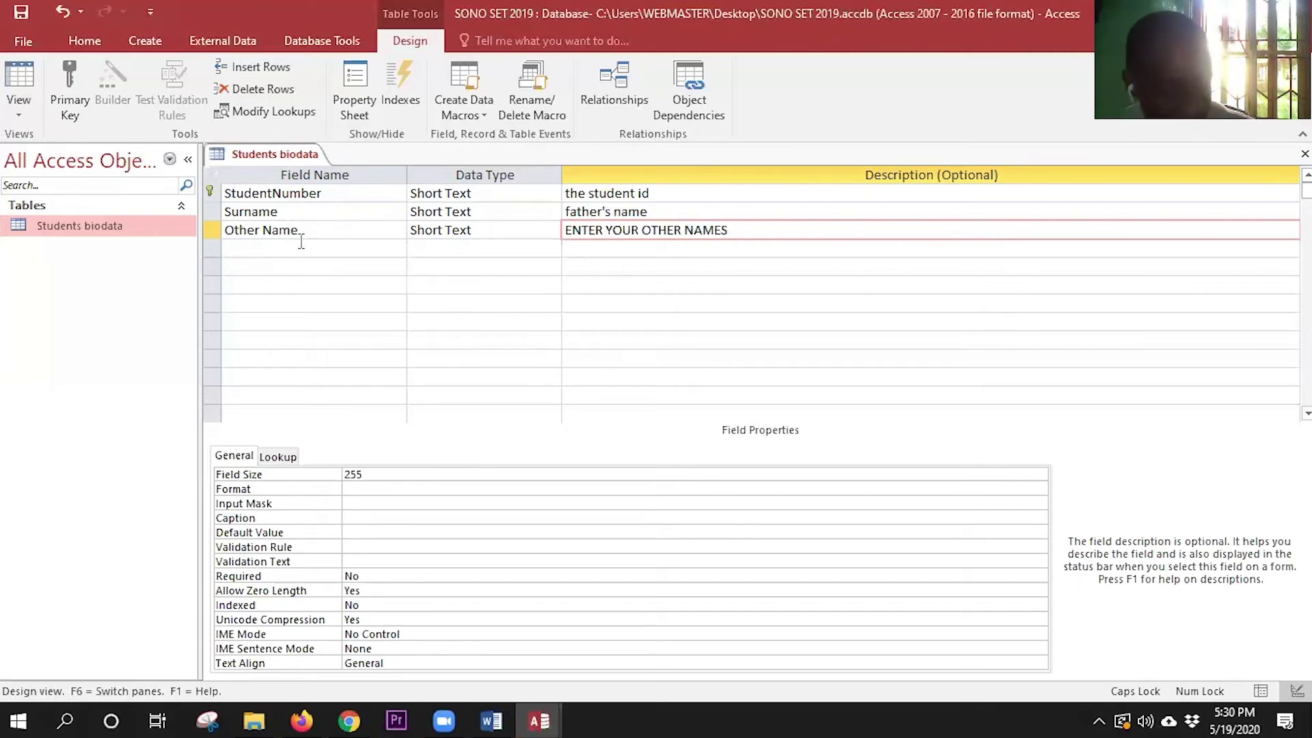
- Add a date of birth Date/Time field and open its Format choices
click(301, 247)
key(Caps_Lock)
text(date of birth)
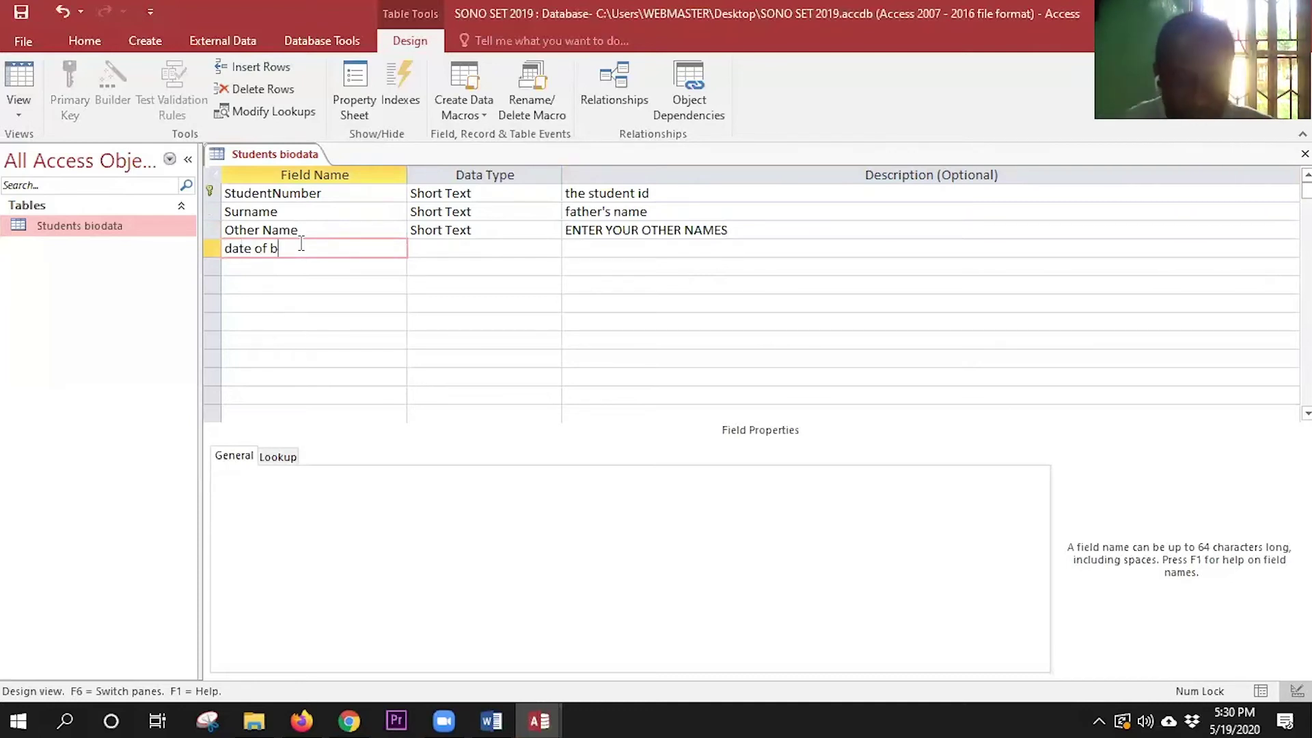
click(460, 249)
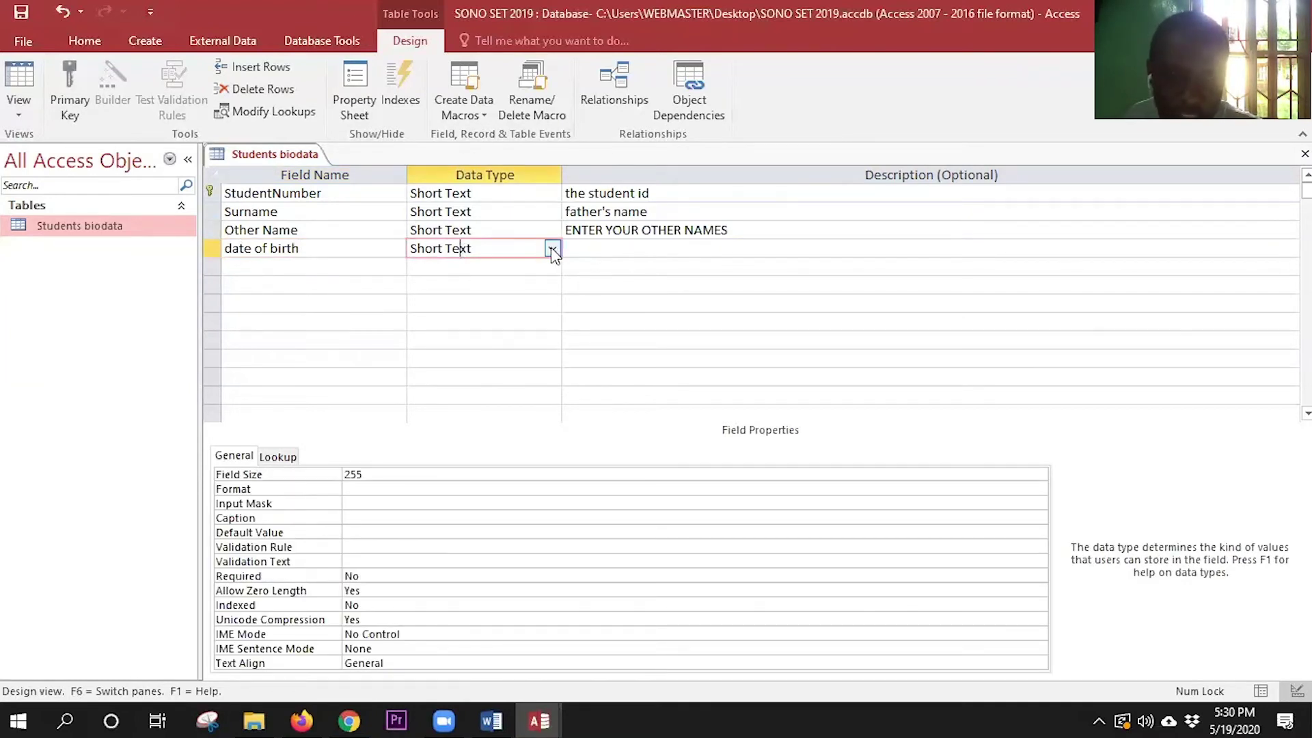
key(alt+Down)
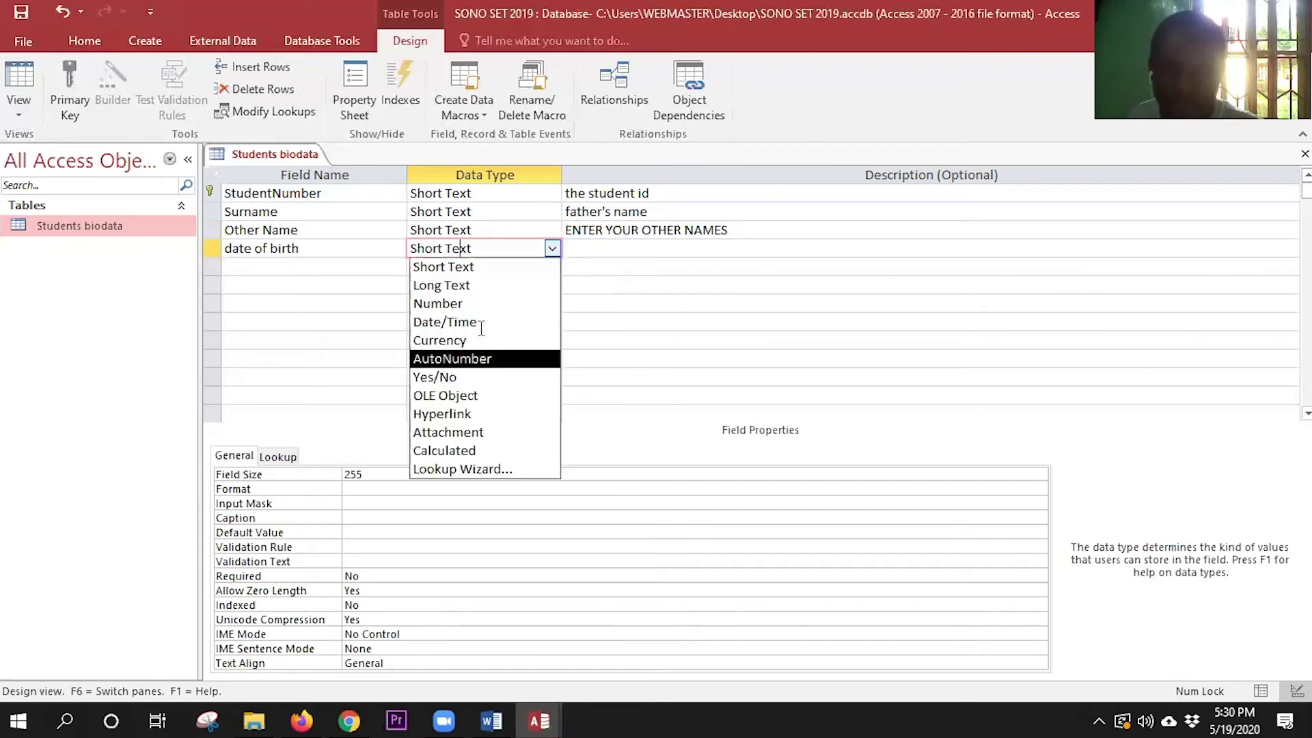
click(482, 322)
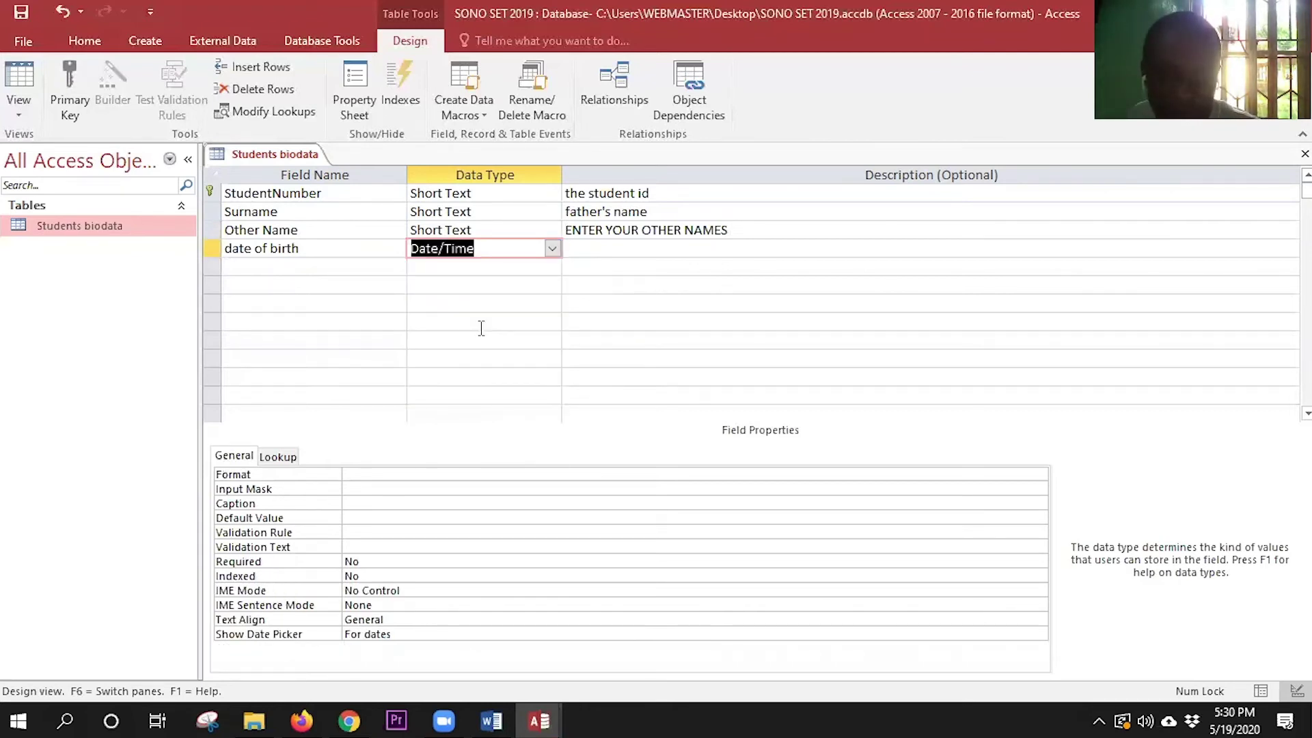
click(607, 245)
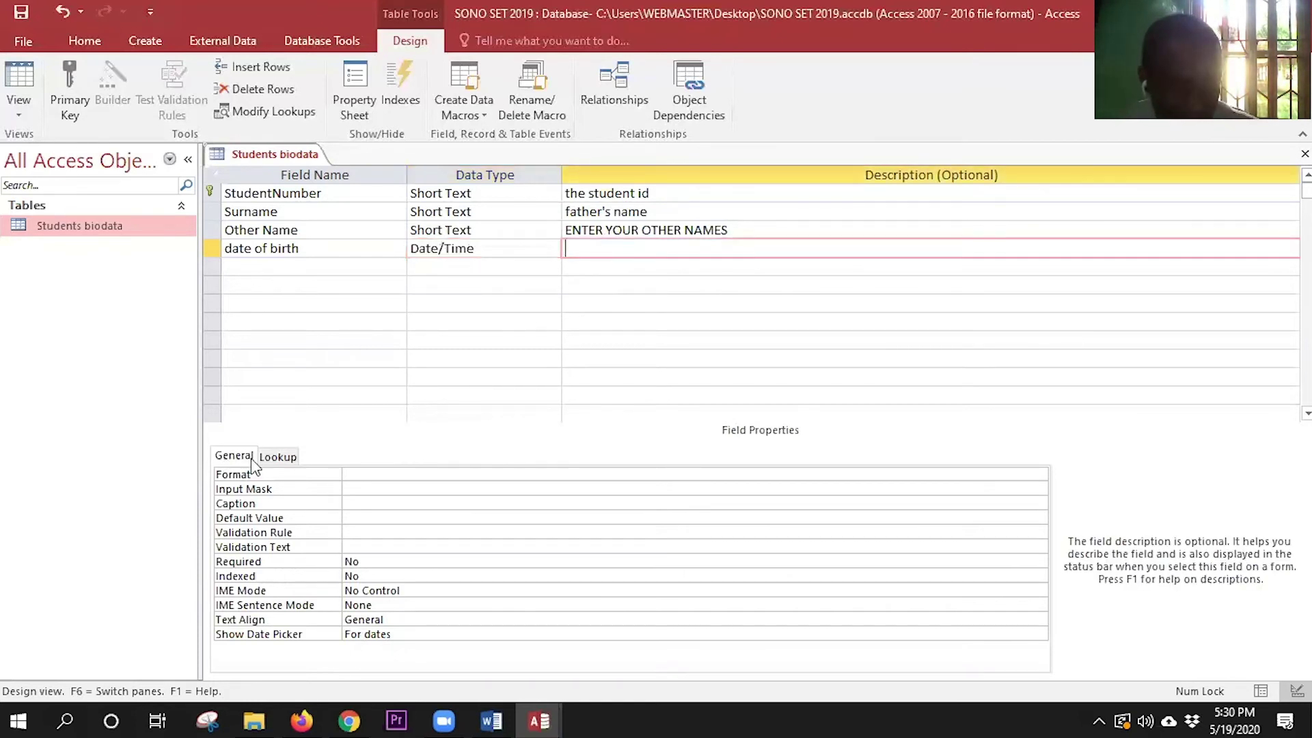
click(377, 476)
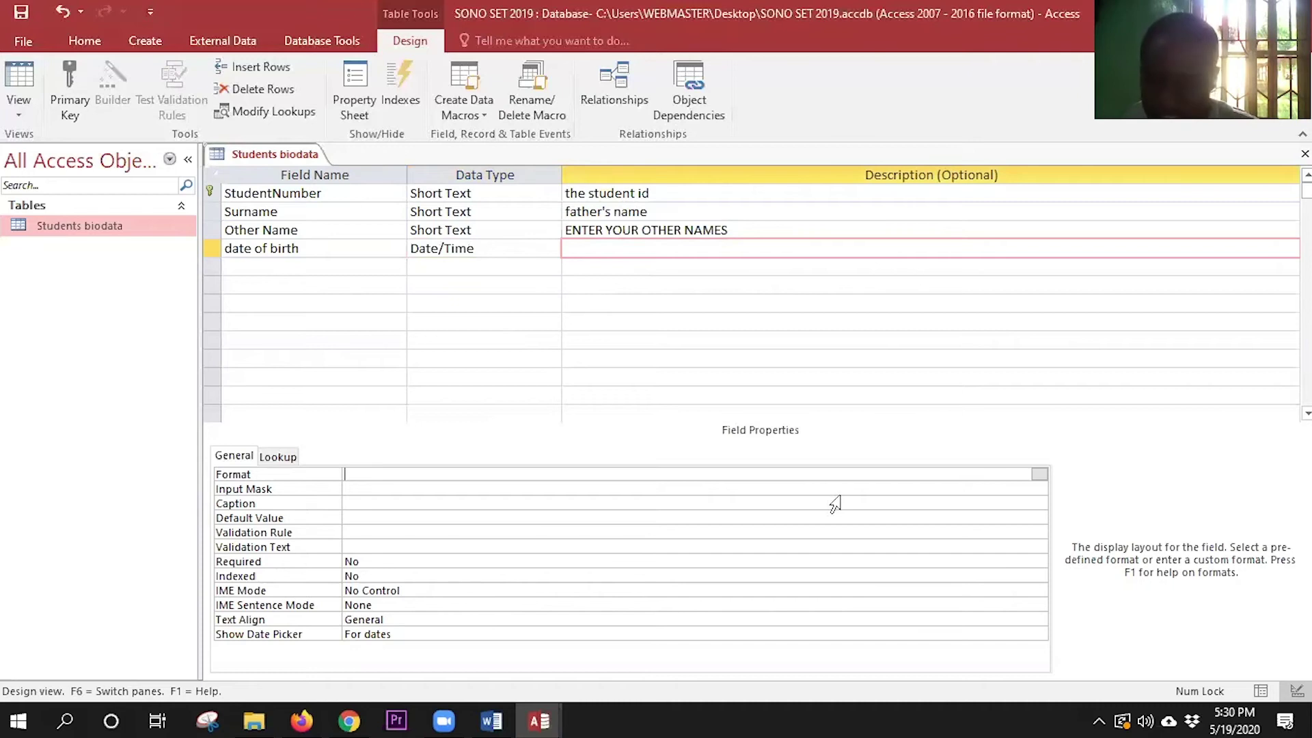
click(1040, 475)
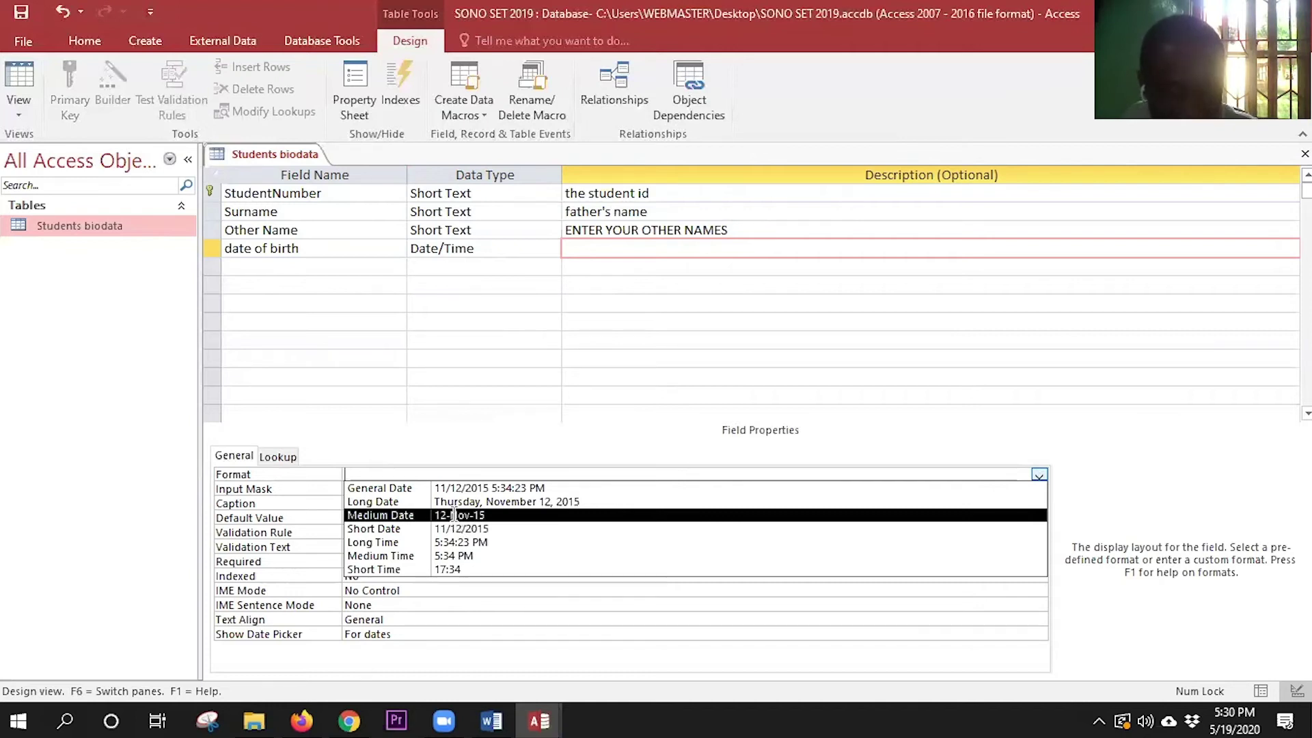
- Give date of birth Medium Date format and the Medium Date input mask 00\->L<LL\-00;0;_
click(455, 516)
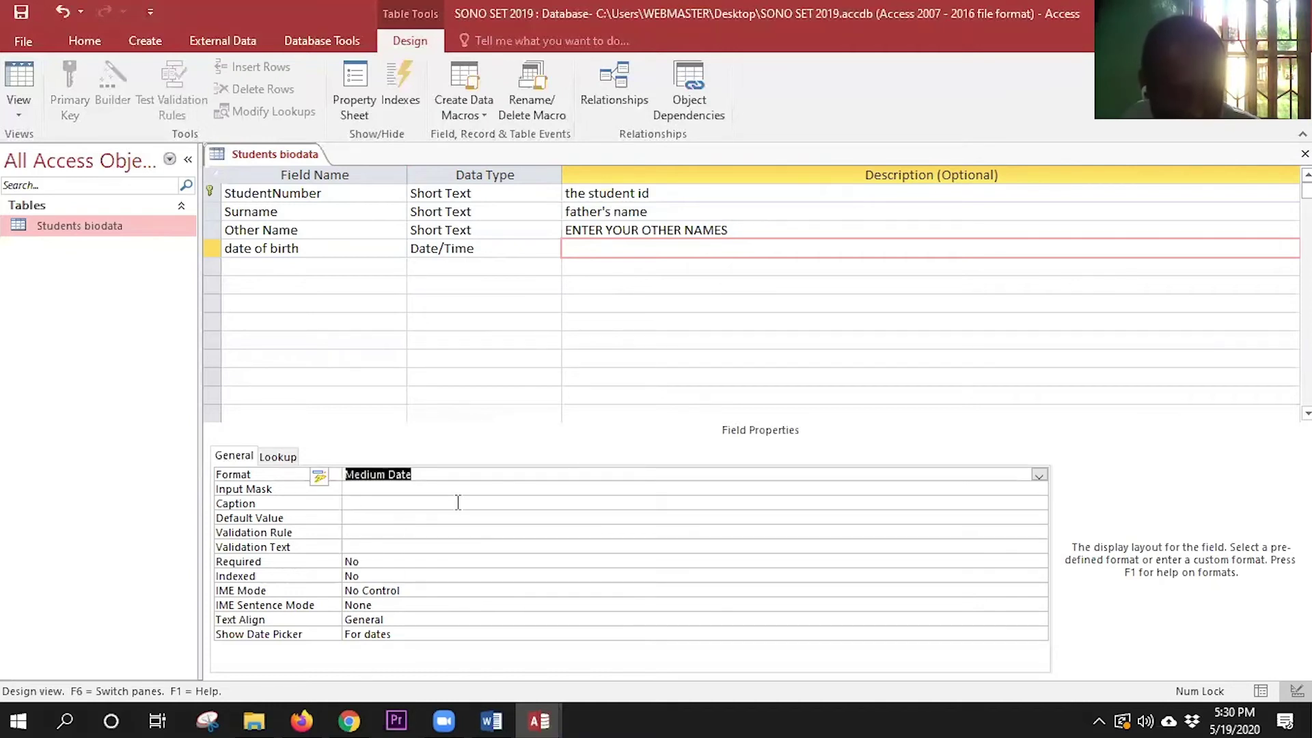
key(Tab)
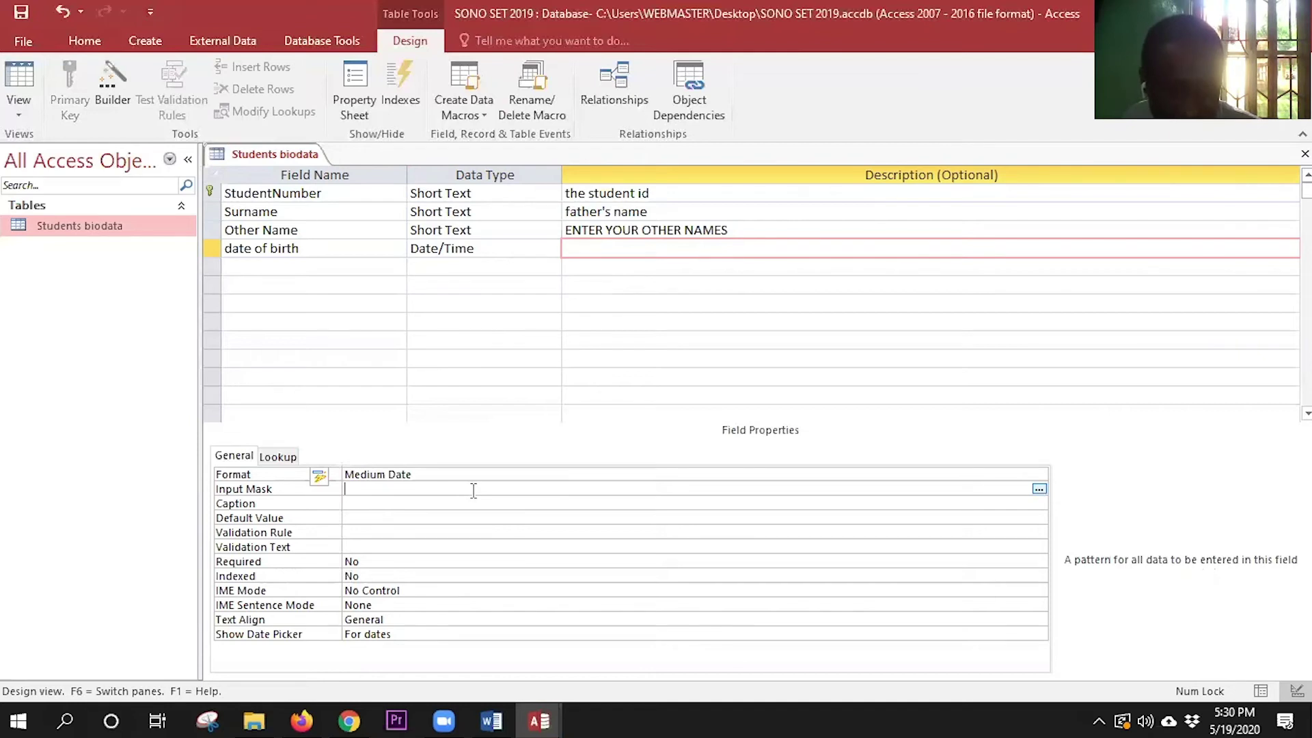
click(1039, 489)
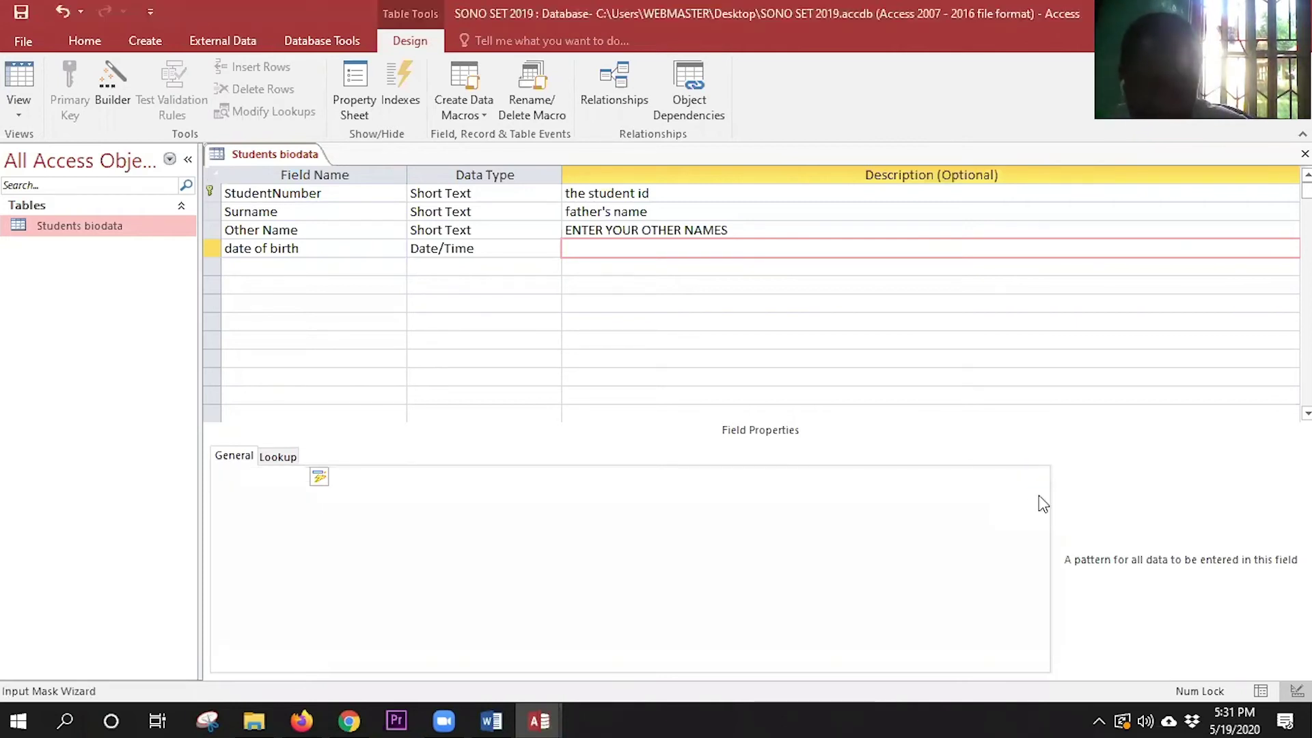
click(627, 412)
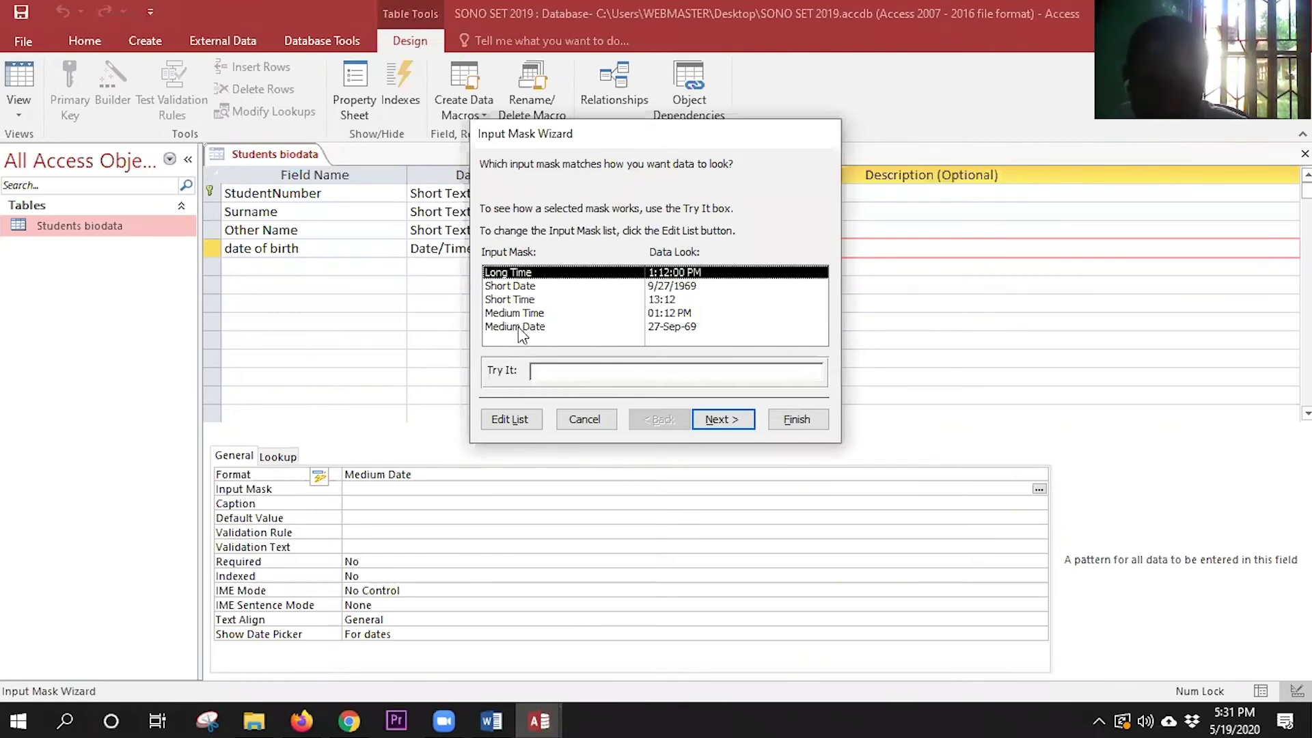
click(521, 329)
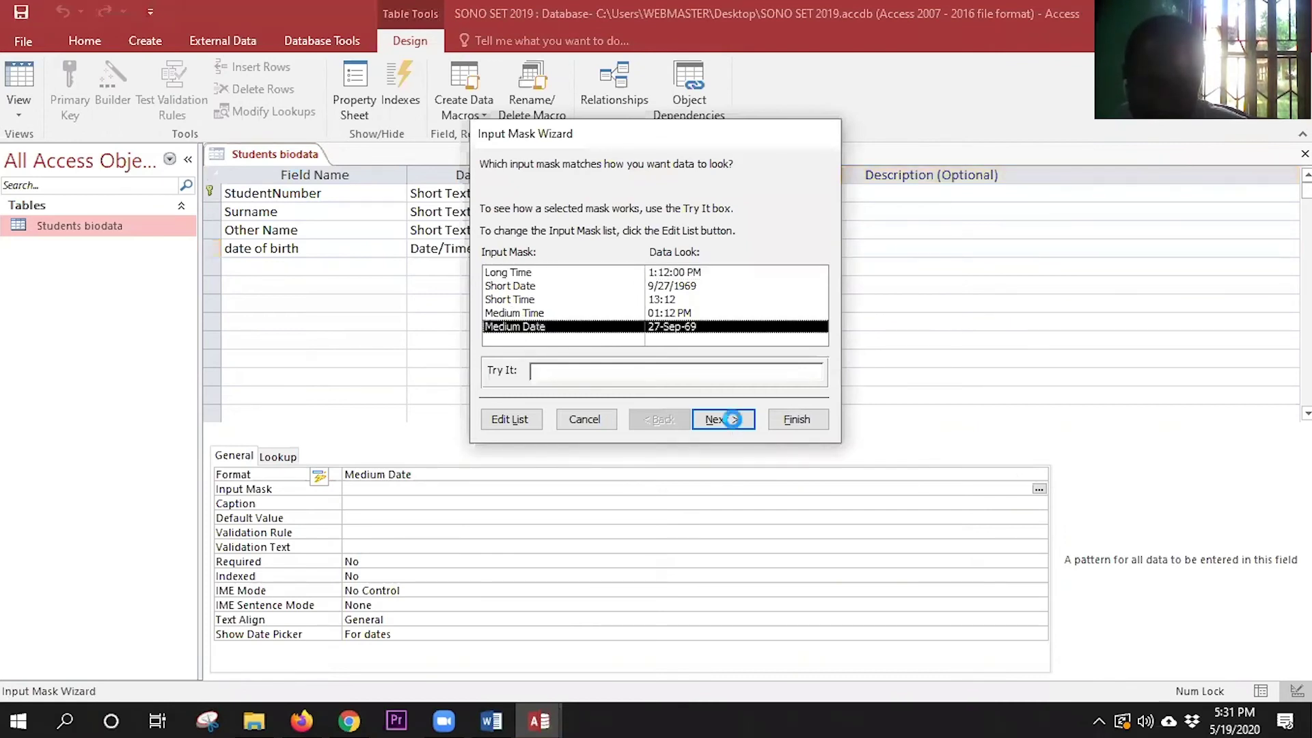
click(735, 424)
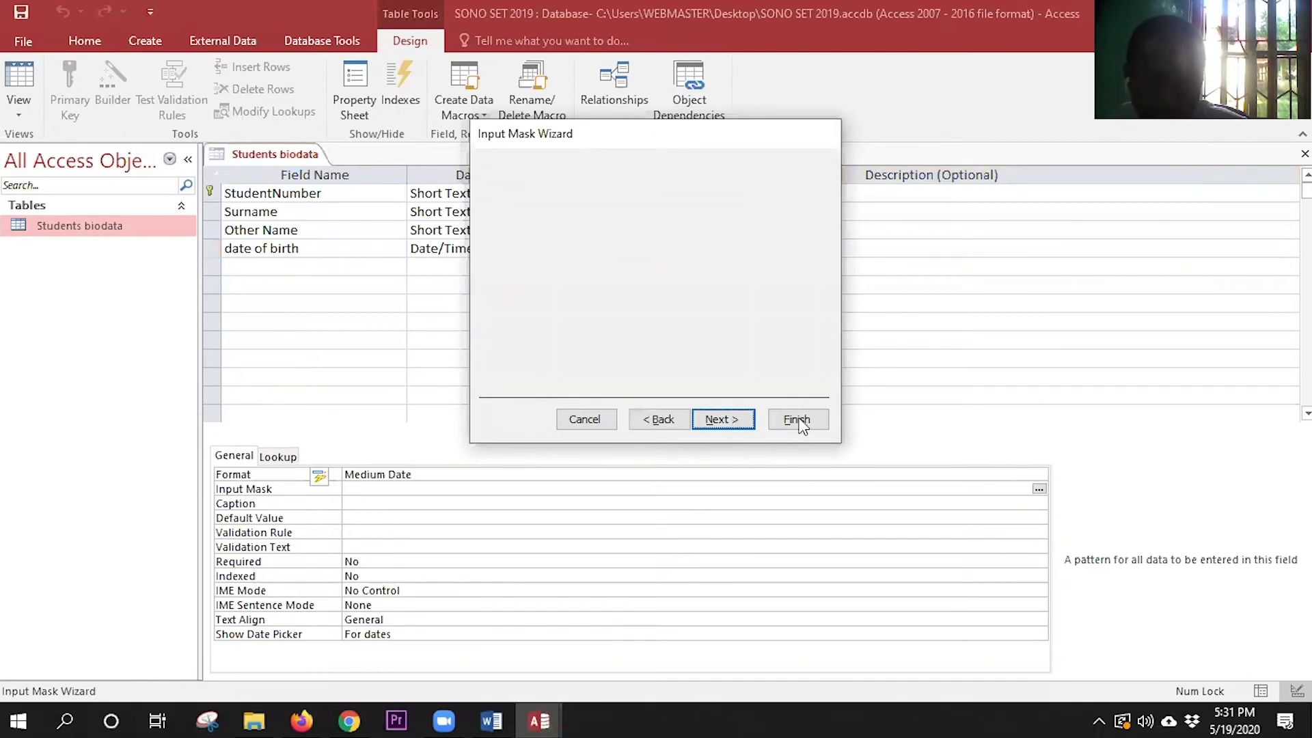
click(723, 419)
key(Return)
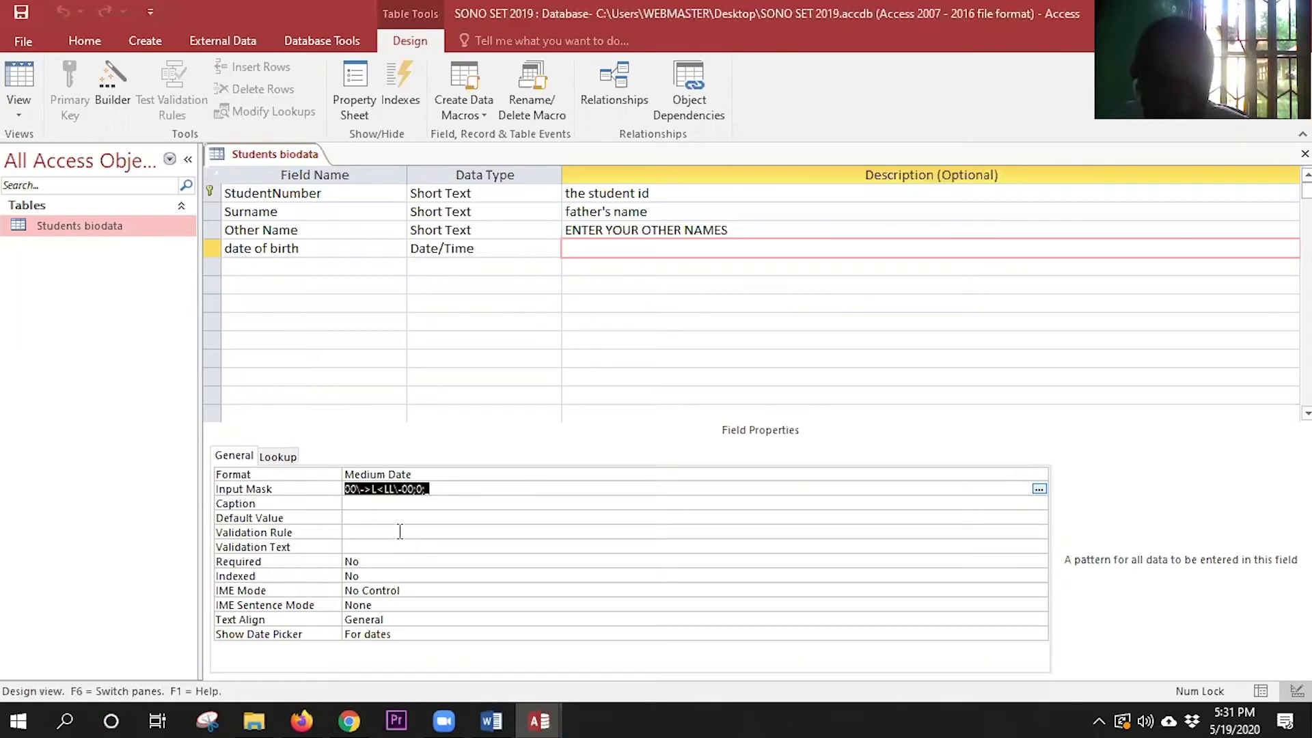
- Set the date of birth field's Required property to Yes
click(381, 564)
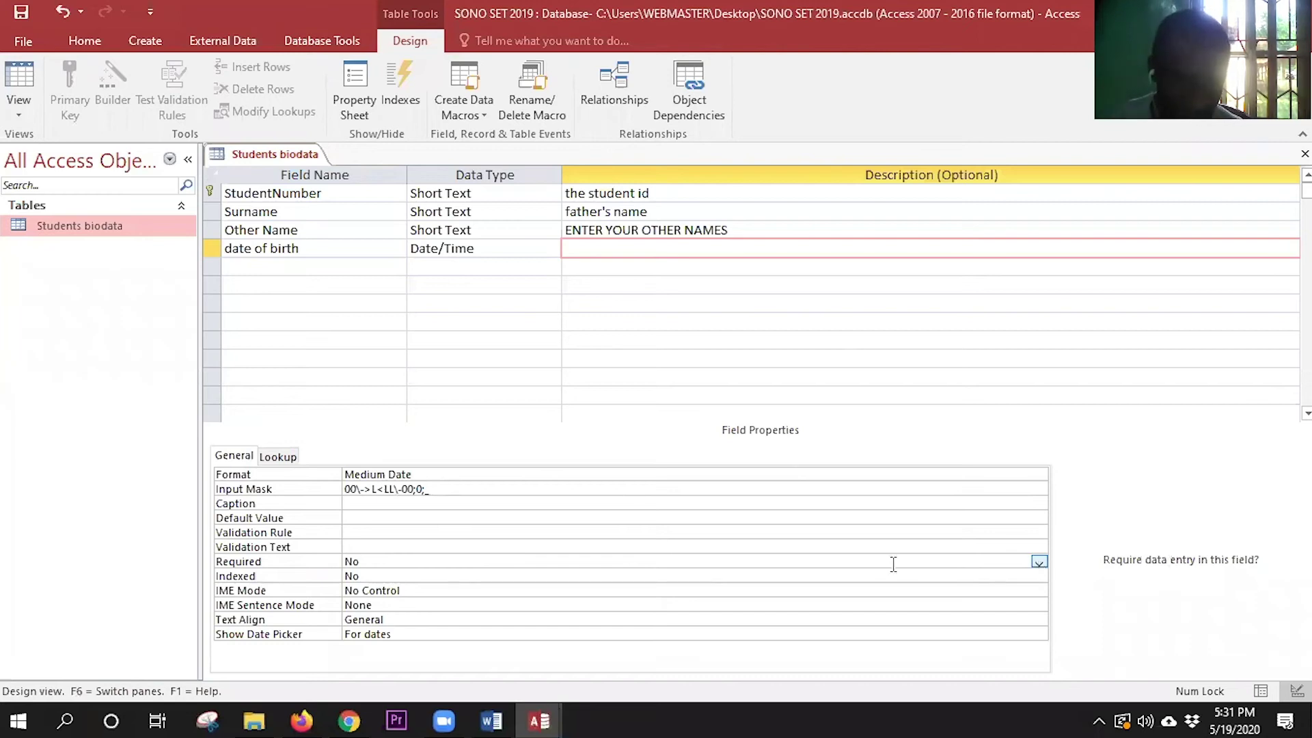
click(1038, 561)
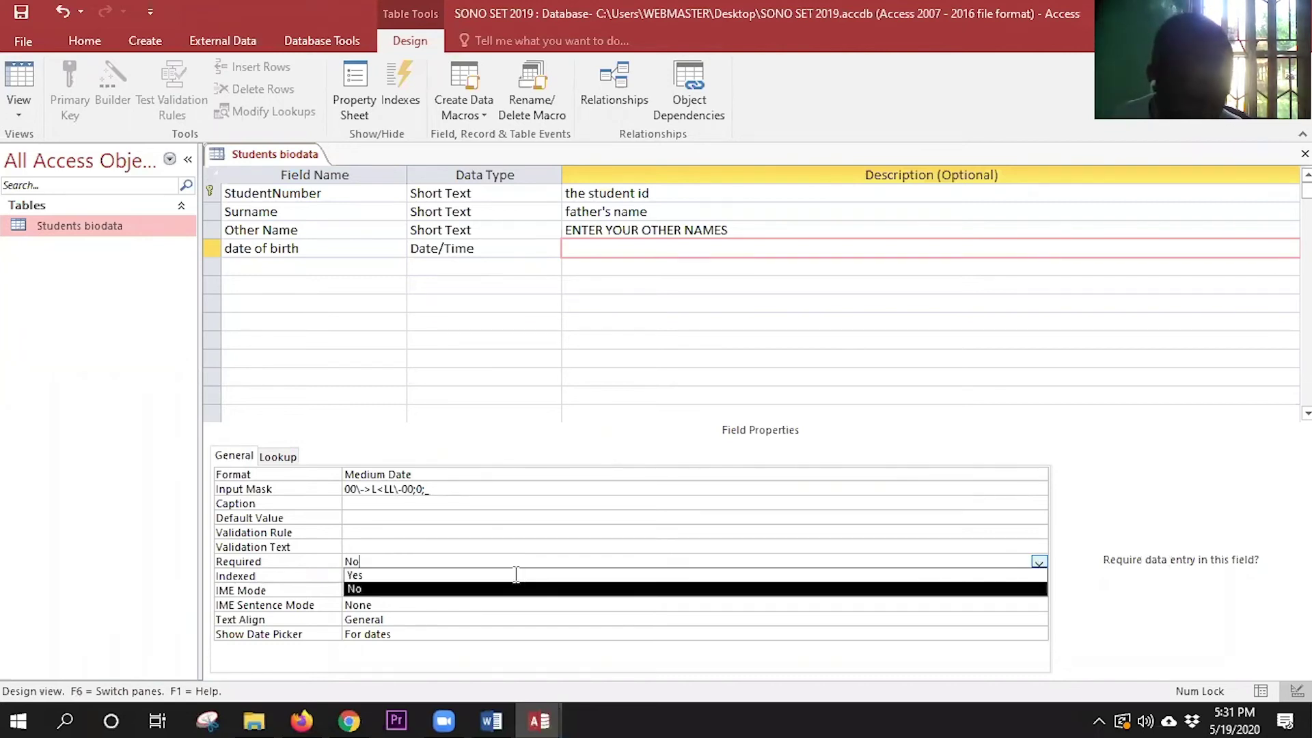
click(516, 575)
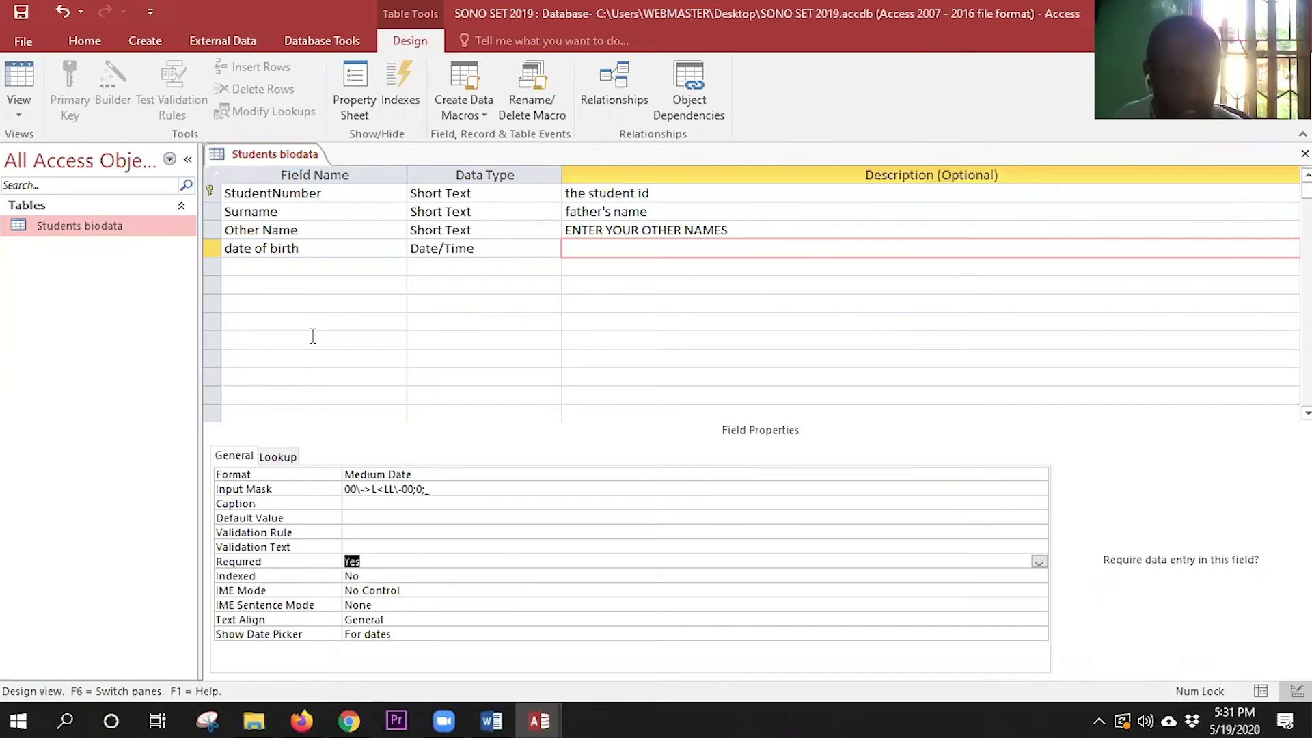
- Describe the date of birth field as 'kindly enter the date of birth'
click(285, 267)
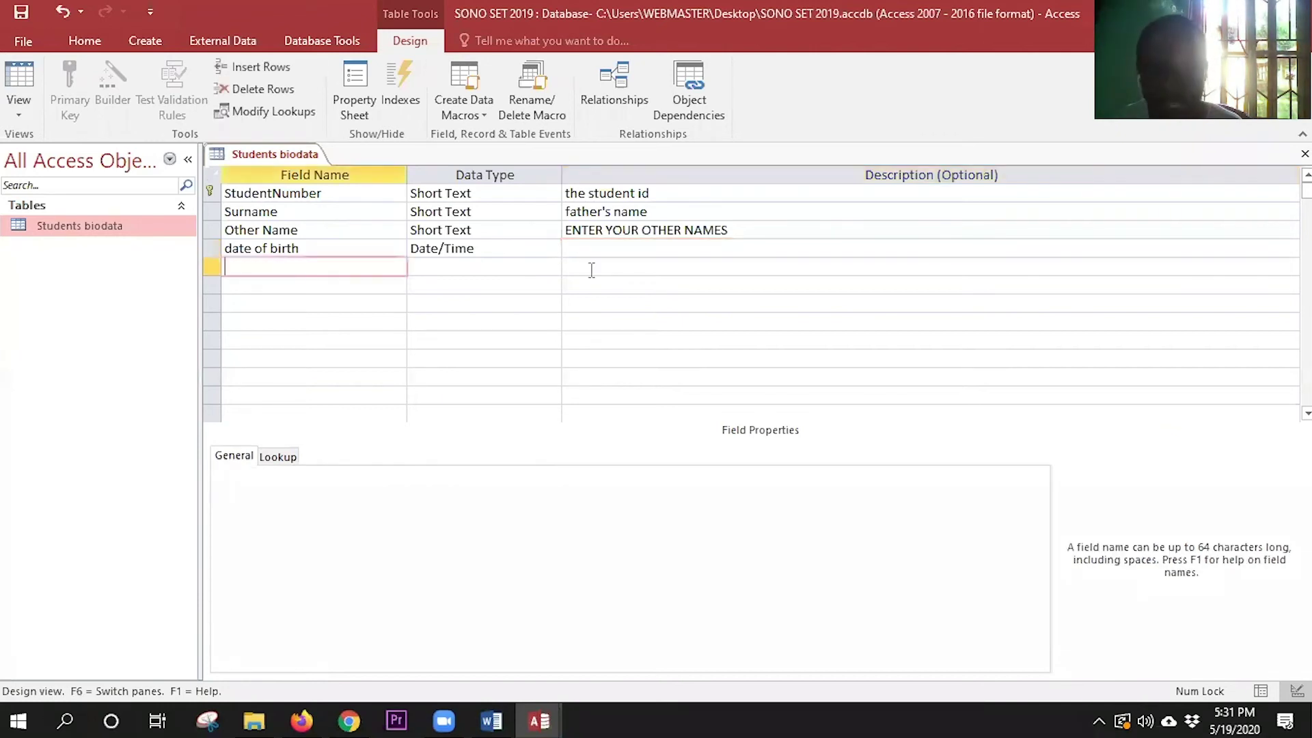
click(613, 249)
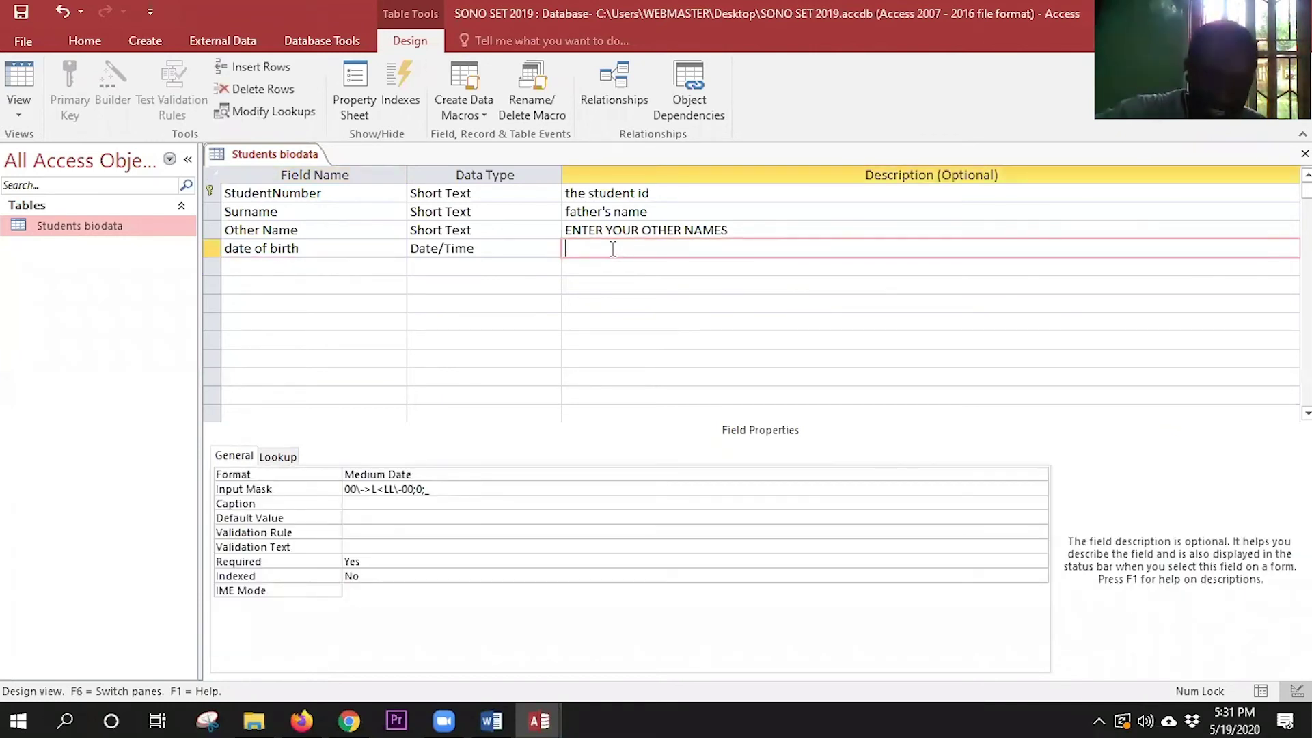
text(kindlyt)
key(BackSpace)
key(BackSpace)
text(y enter )
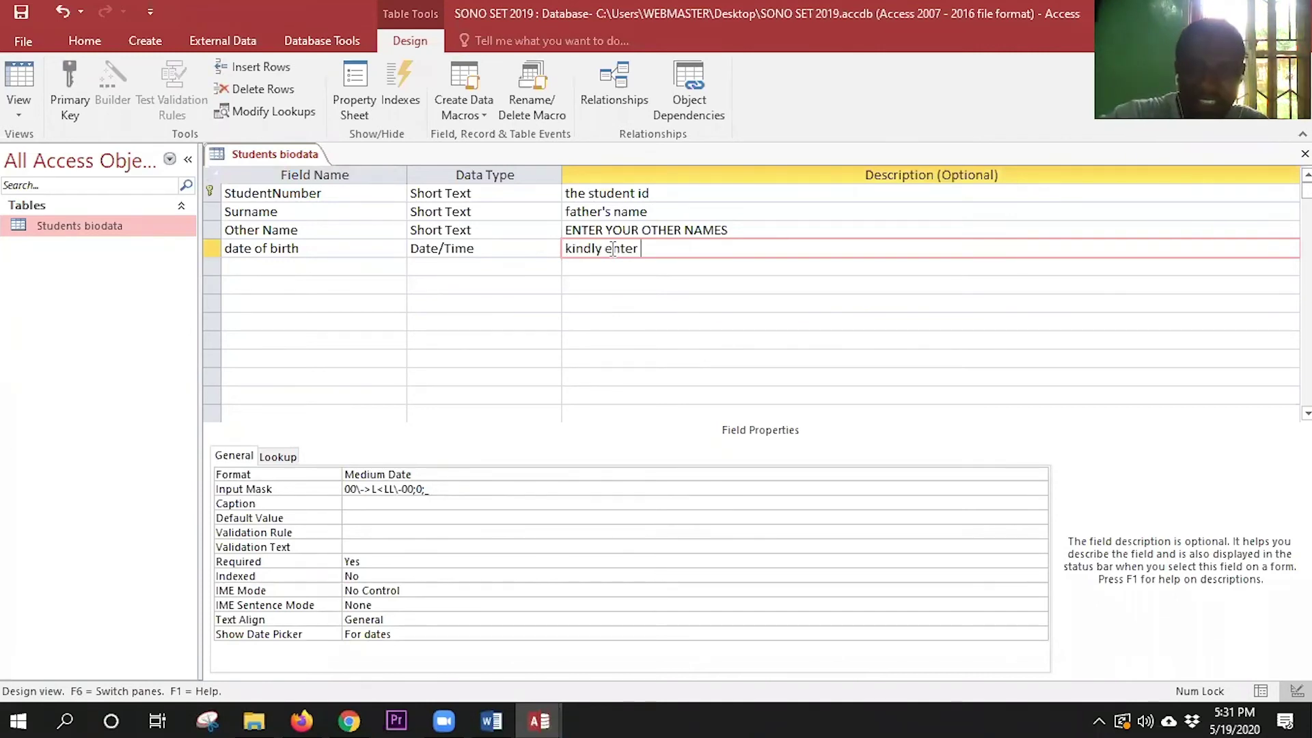
text(the date of birth)
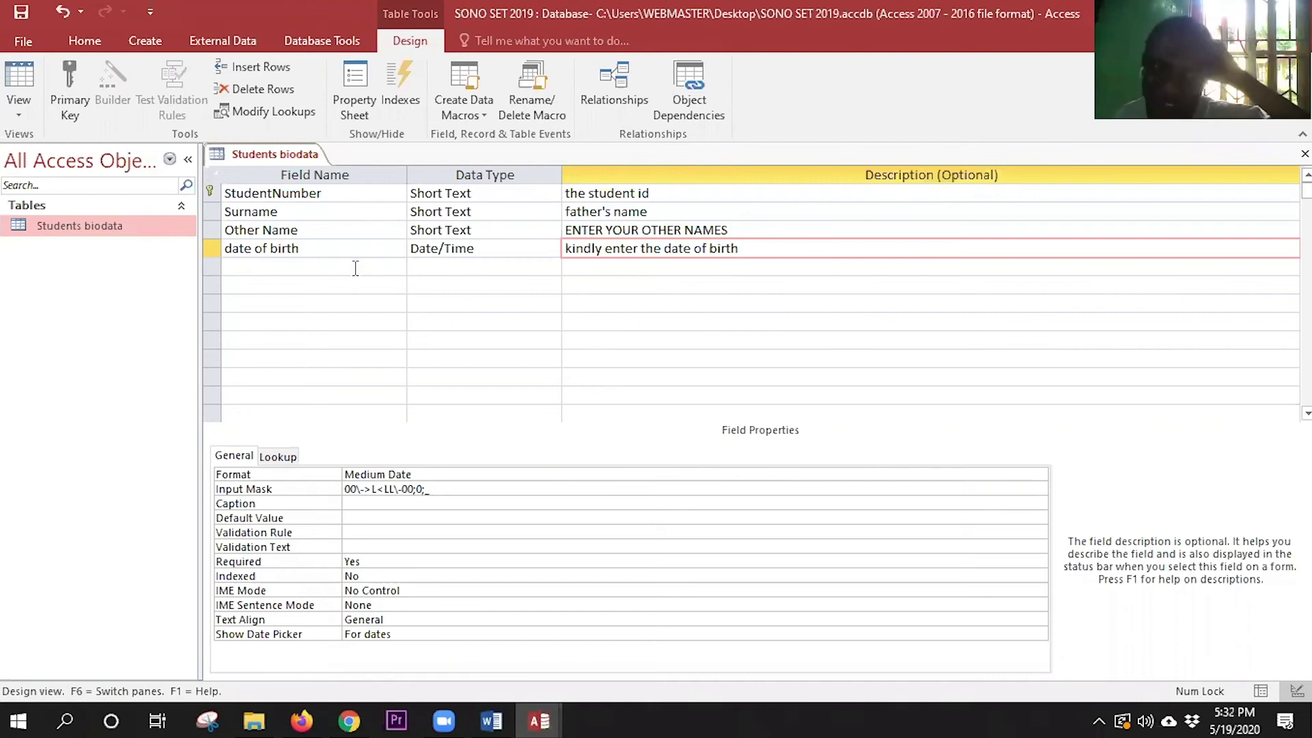
click(355, 267)
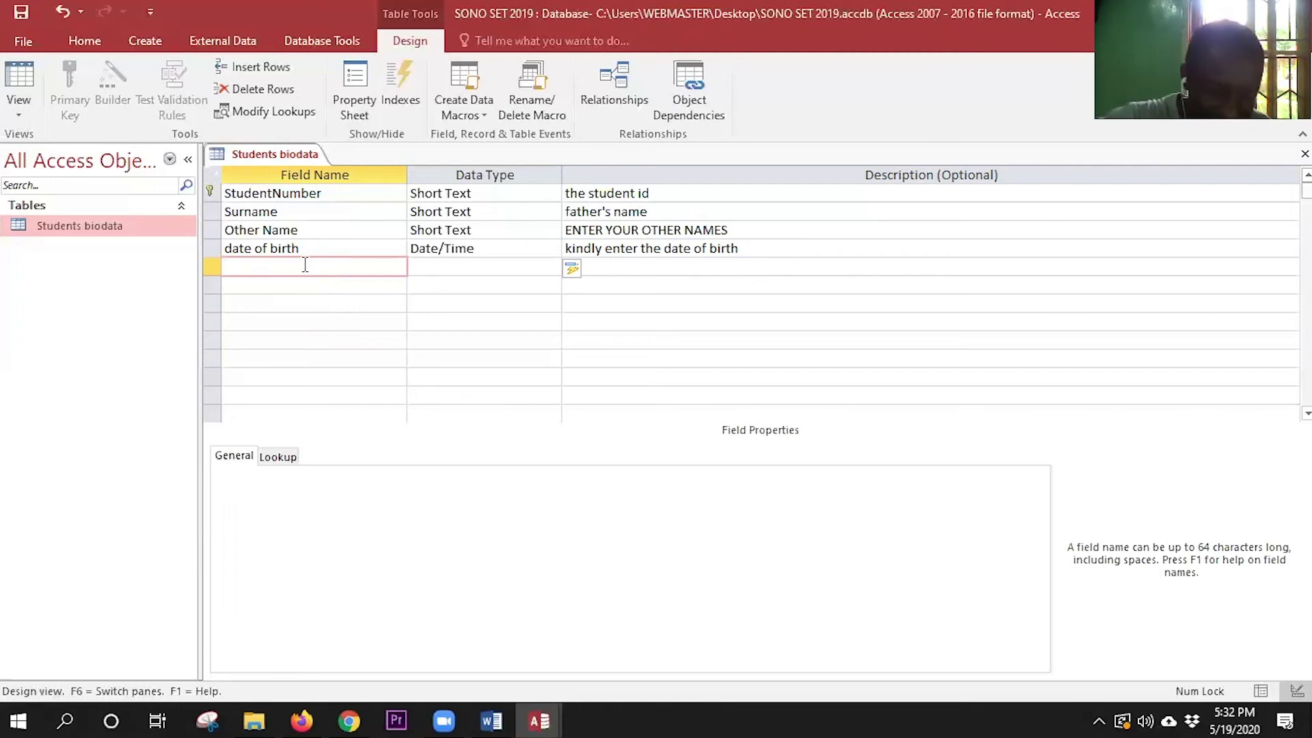
- Add a Short Text field named Sex described as 'enter M/for male and F for Famele'
text(S)
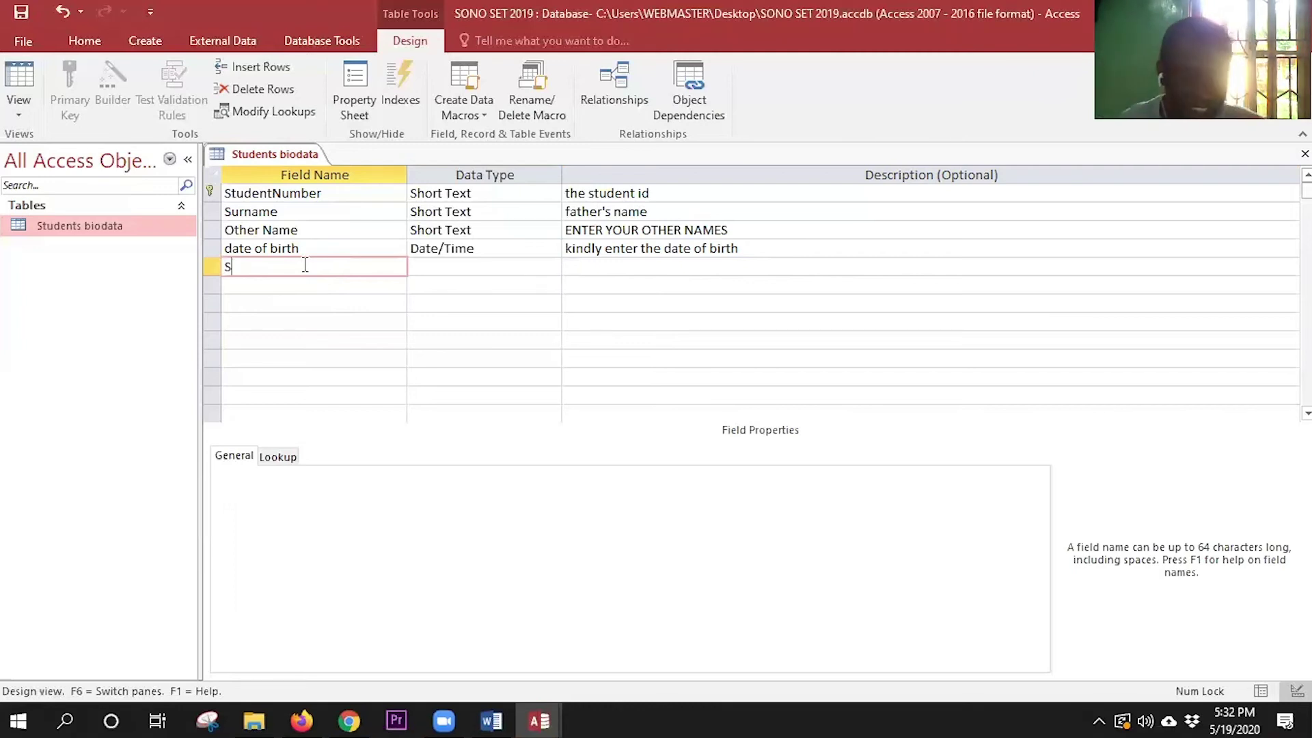
text(ex)
key(Tab)
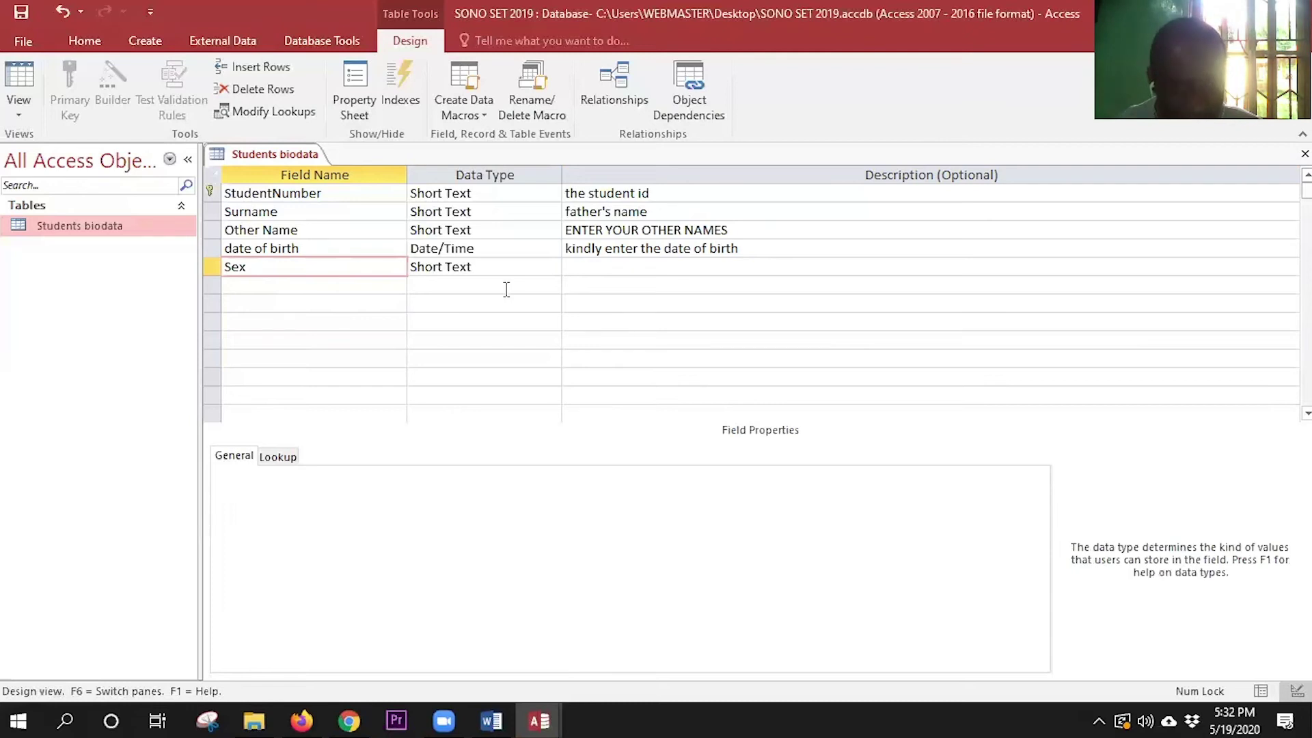
click(530, 272)
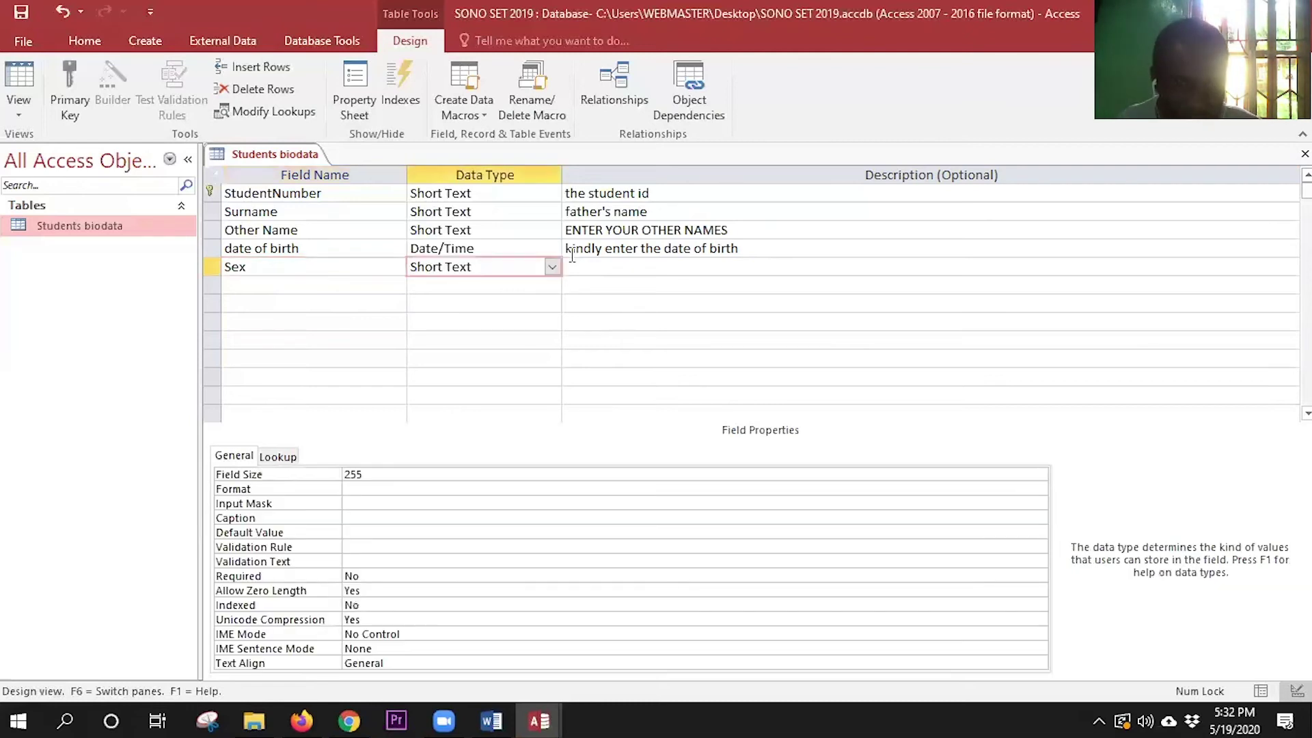
click(611, 265)
text(enter)
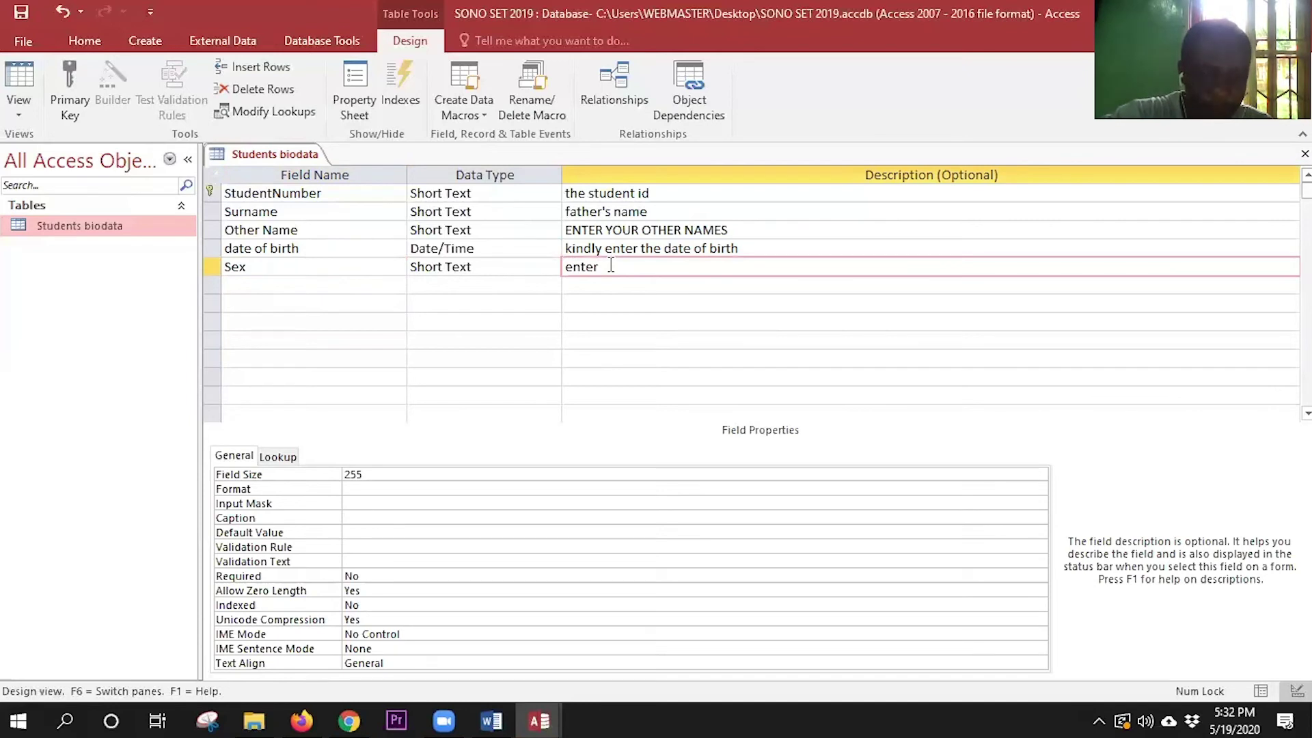
text( M/f)
text(or male)
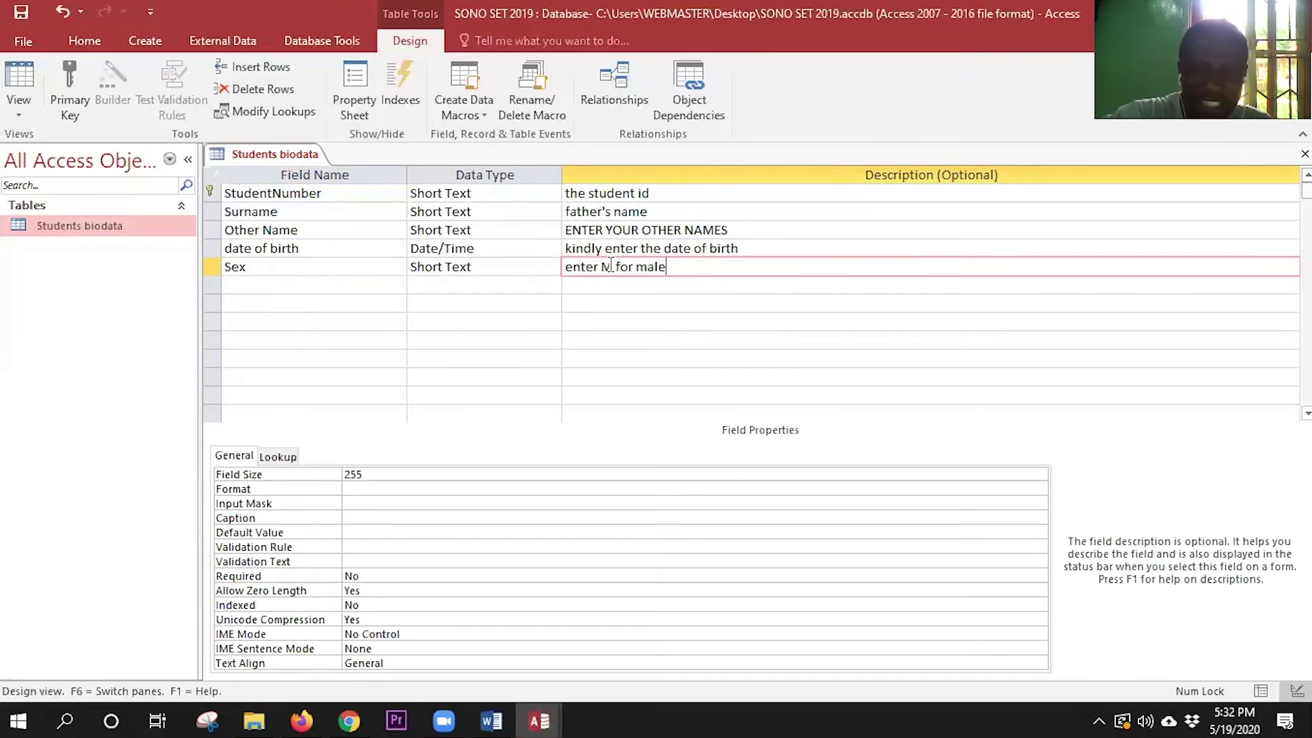
text( and F)
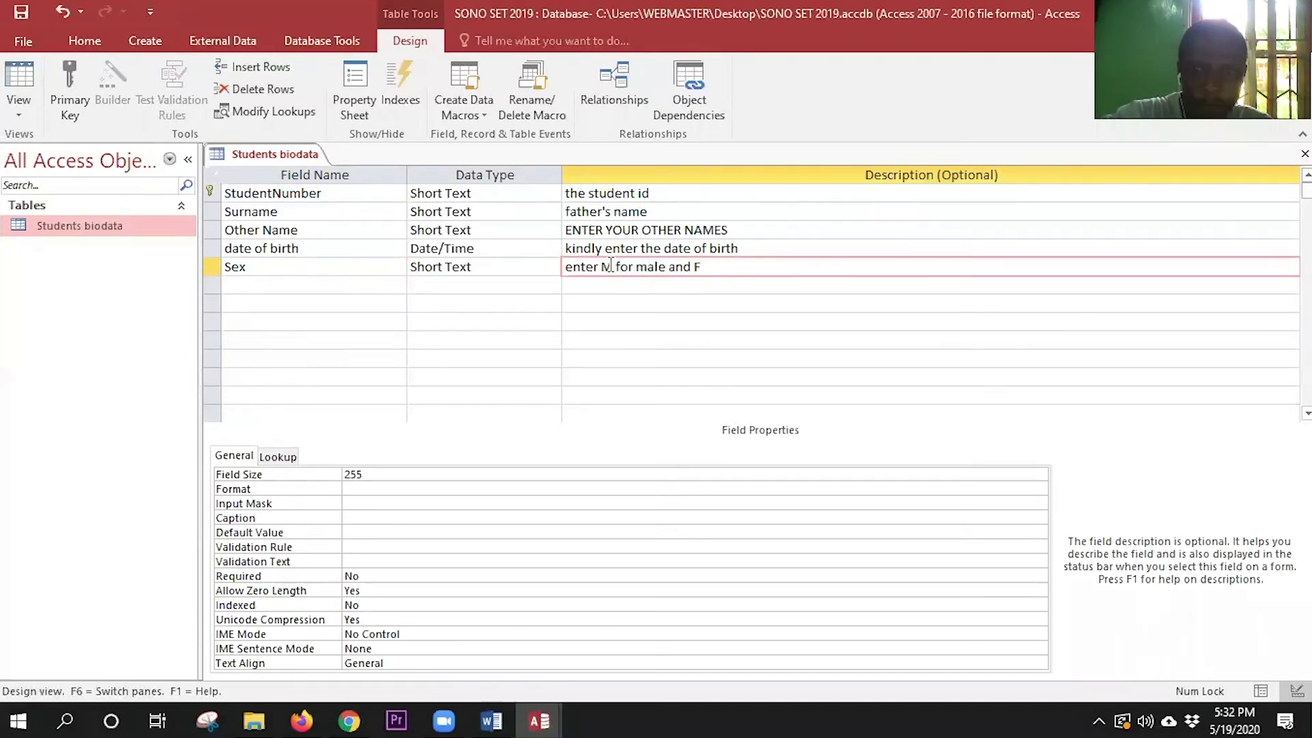
text( for )
text(Fame)
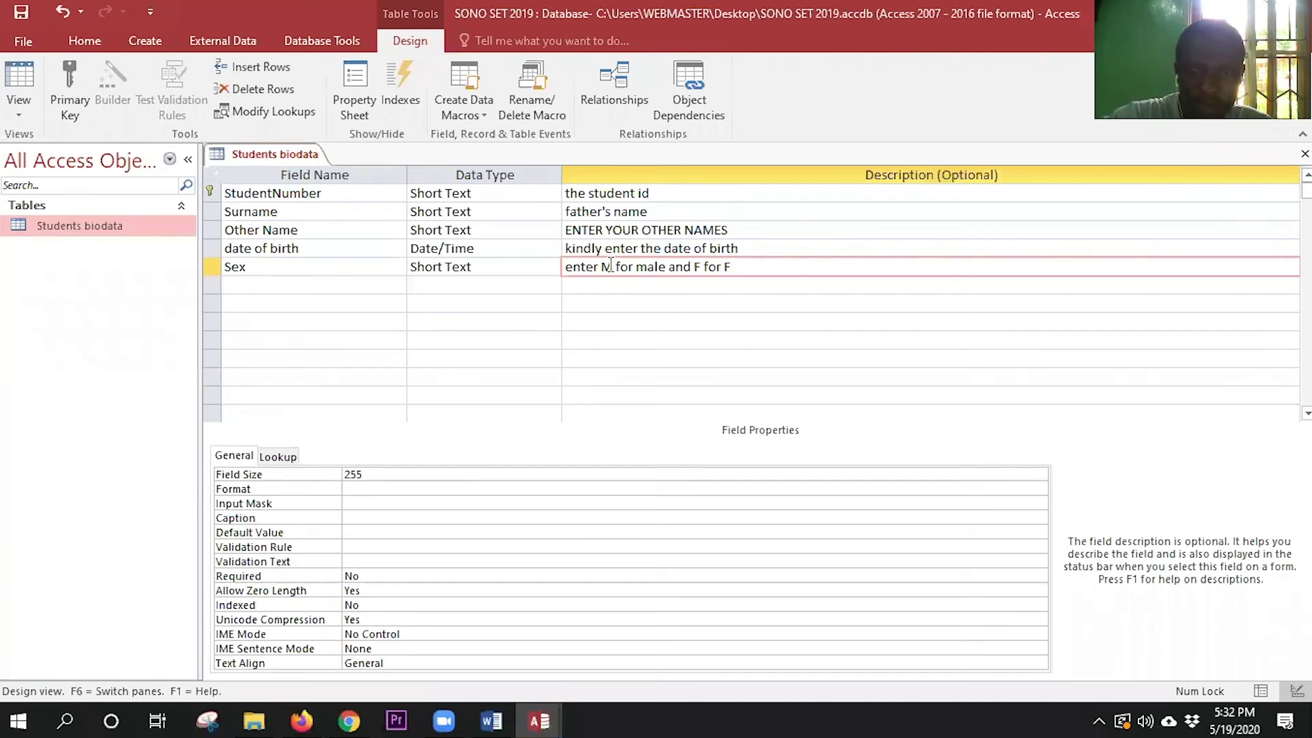
text(l)
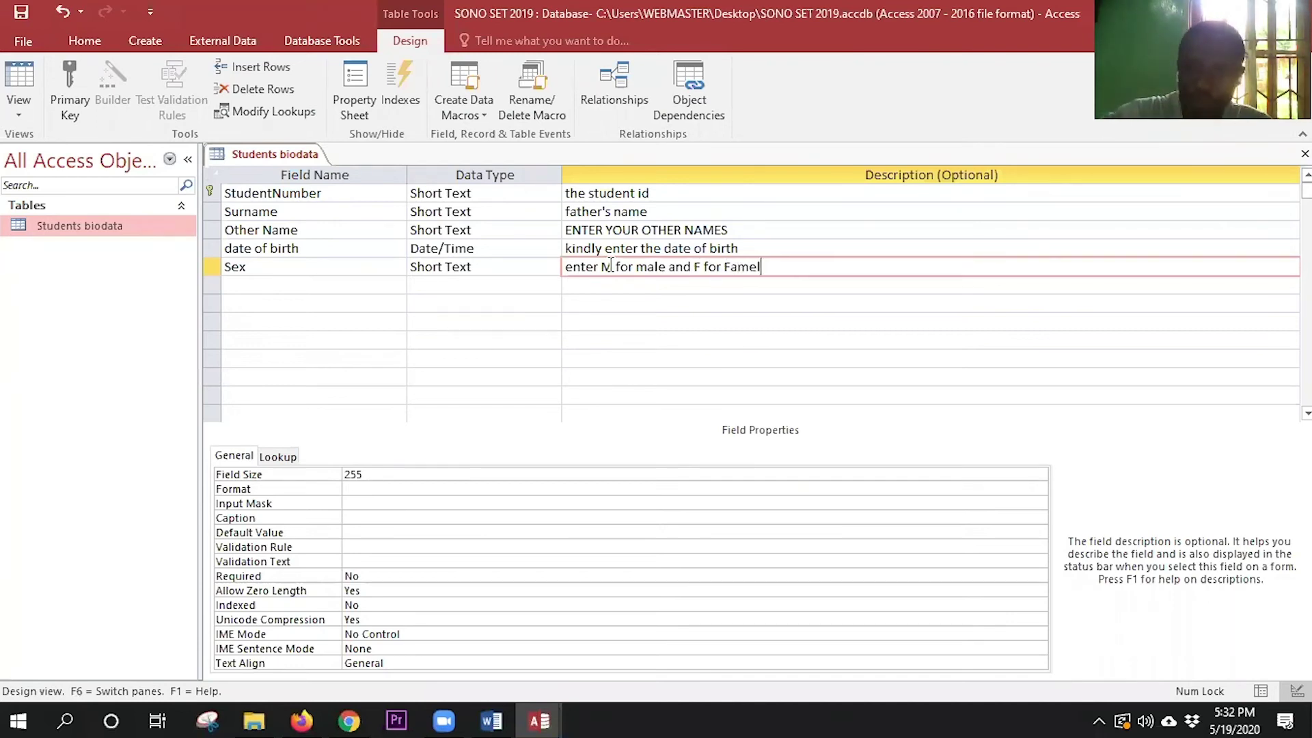
text(e)
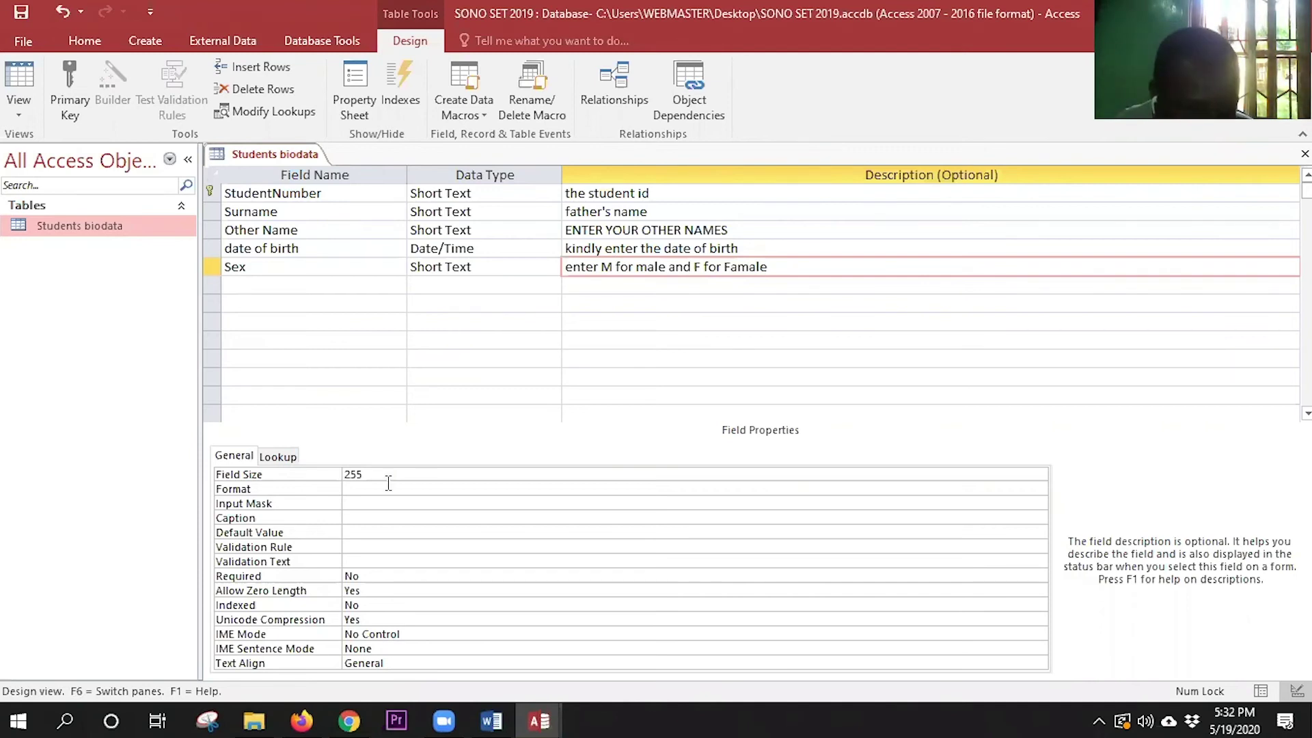
- Set the Sex field size to 1 and its validation rule to "M" Or "F"
click(341, 471)
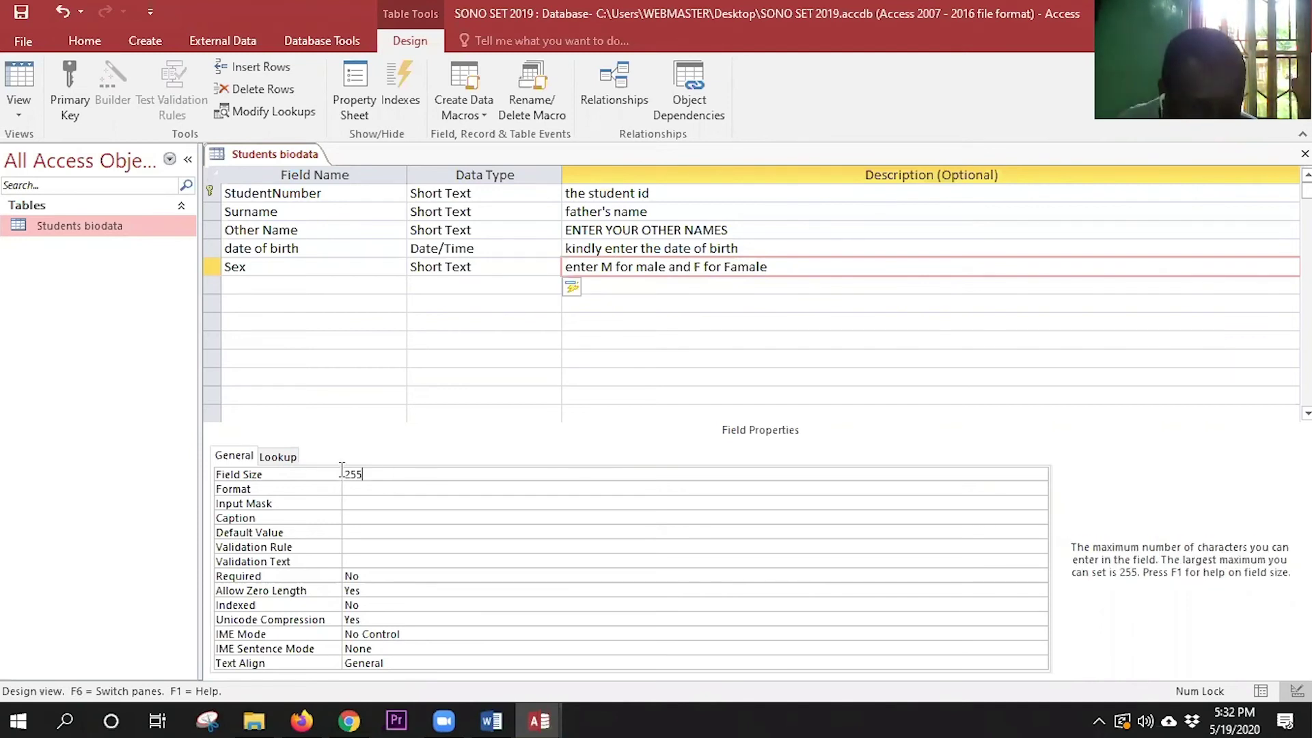
click(335, 473)
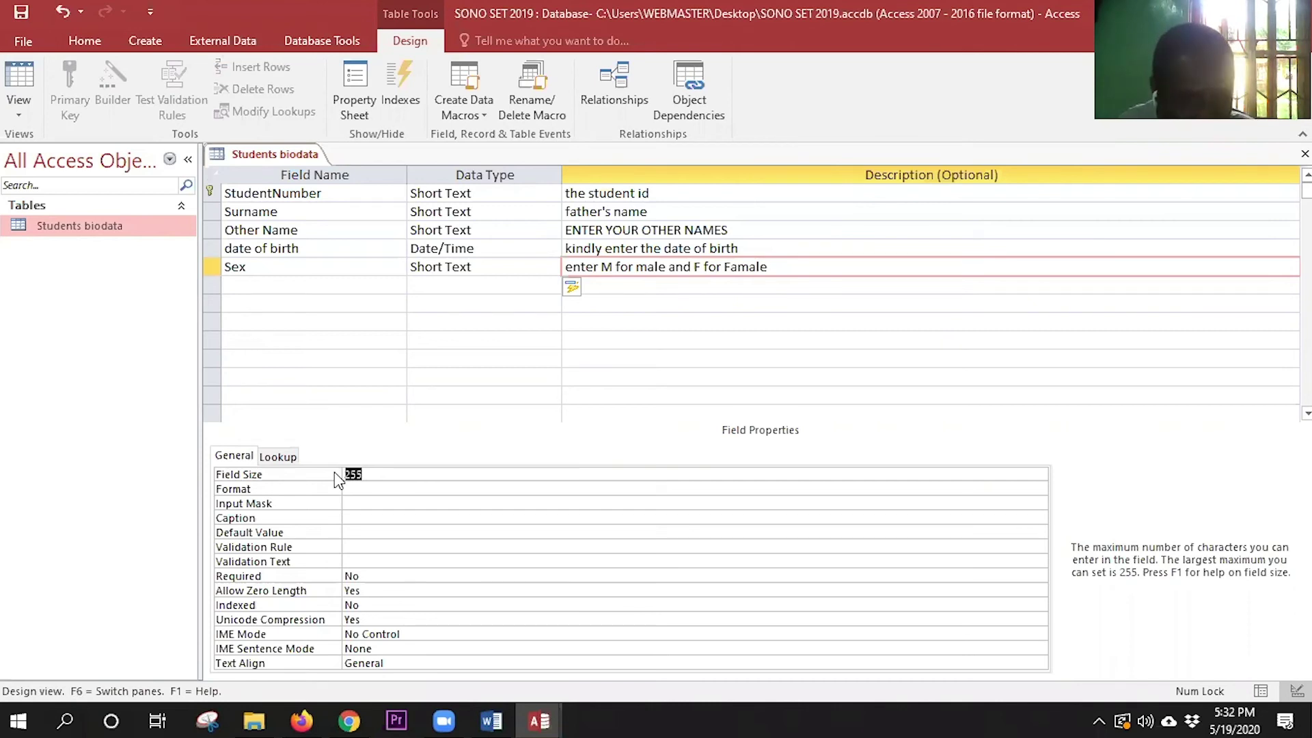
text(1)
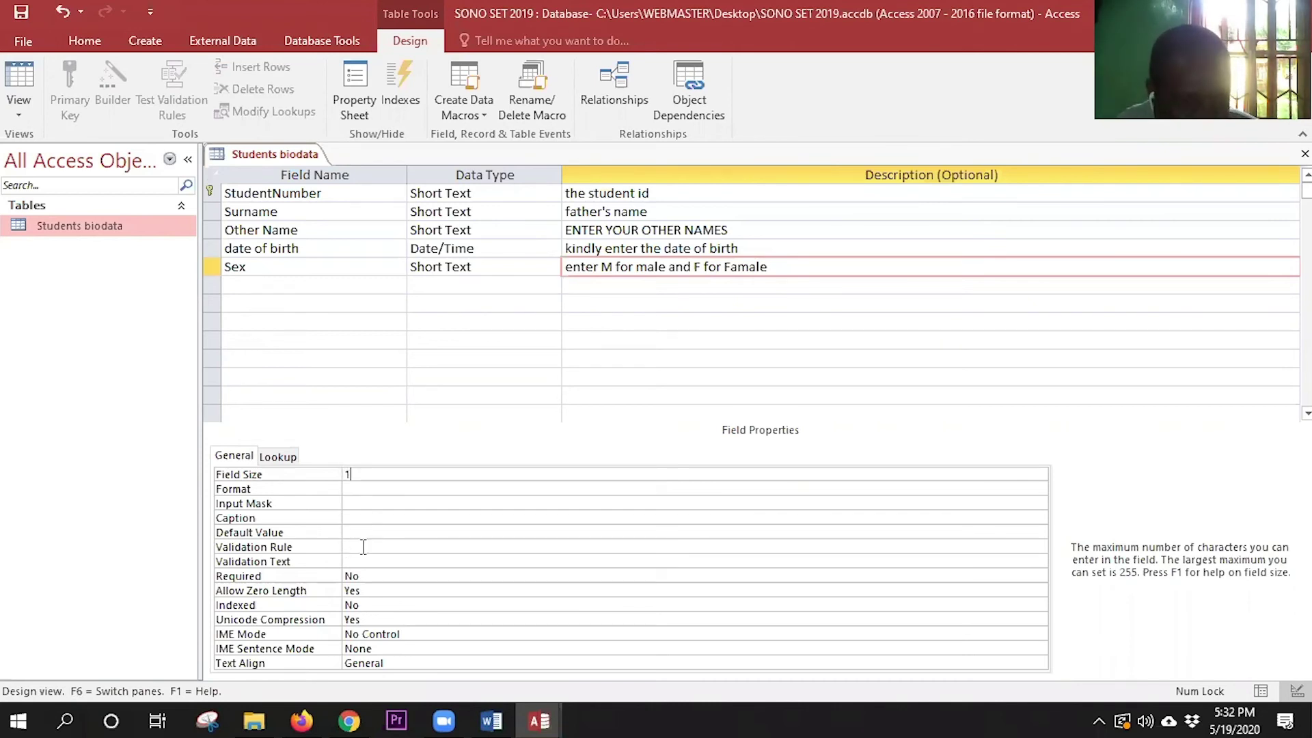
click(363, 547)
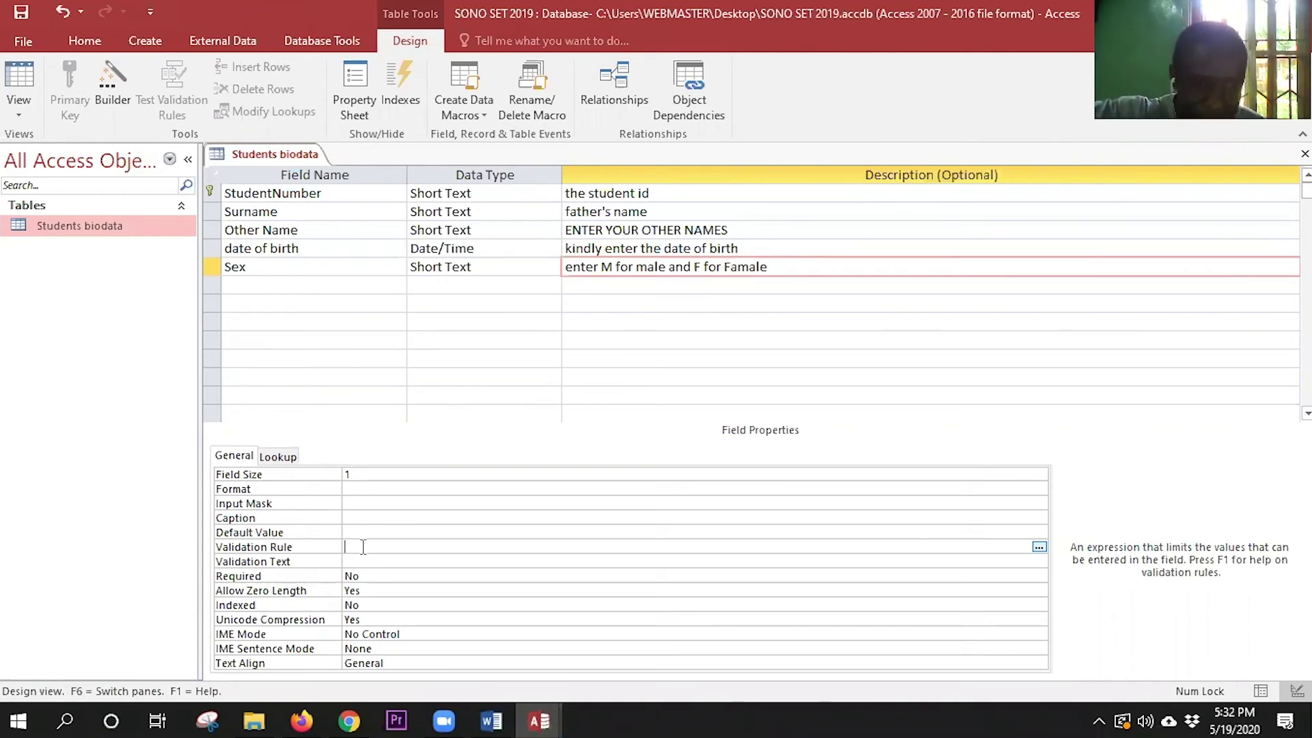
text(M)
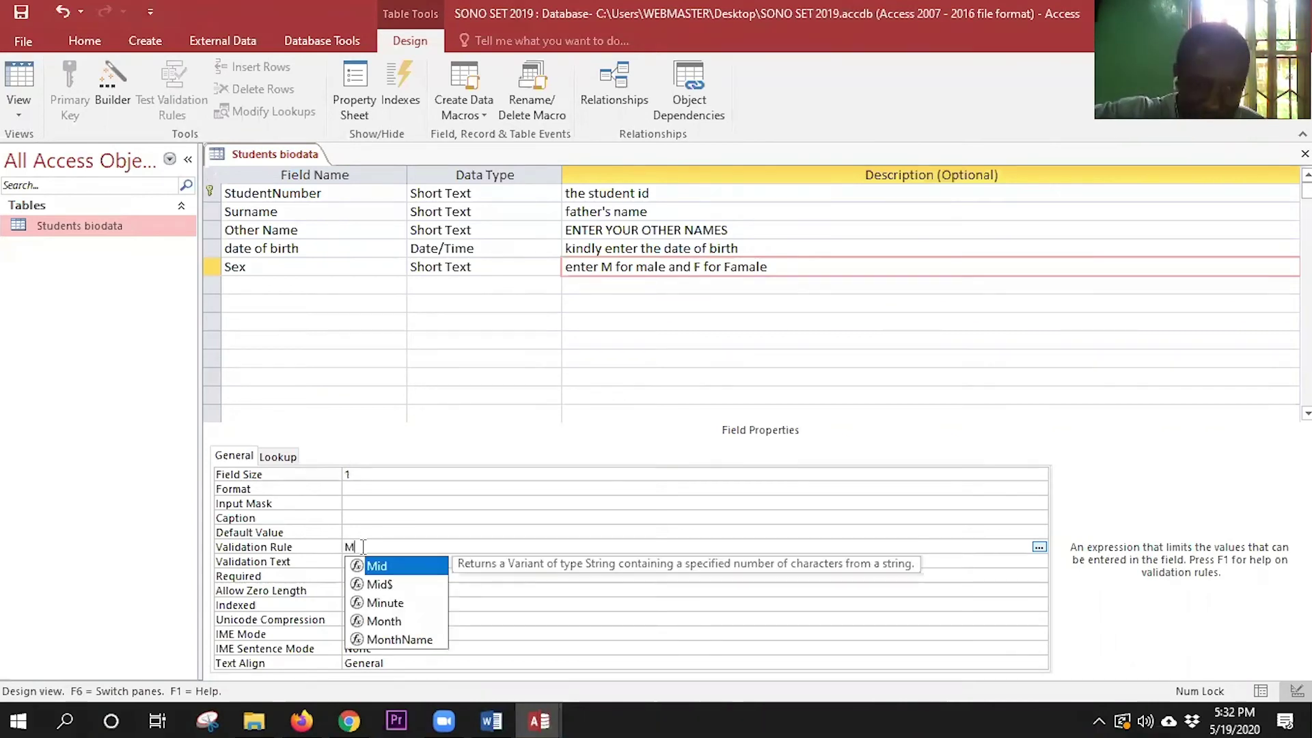
text(")
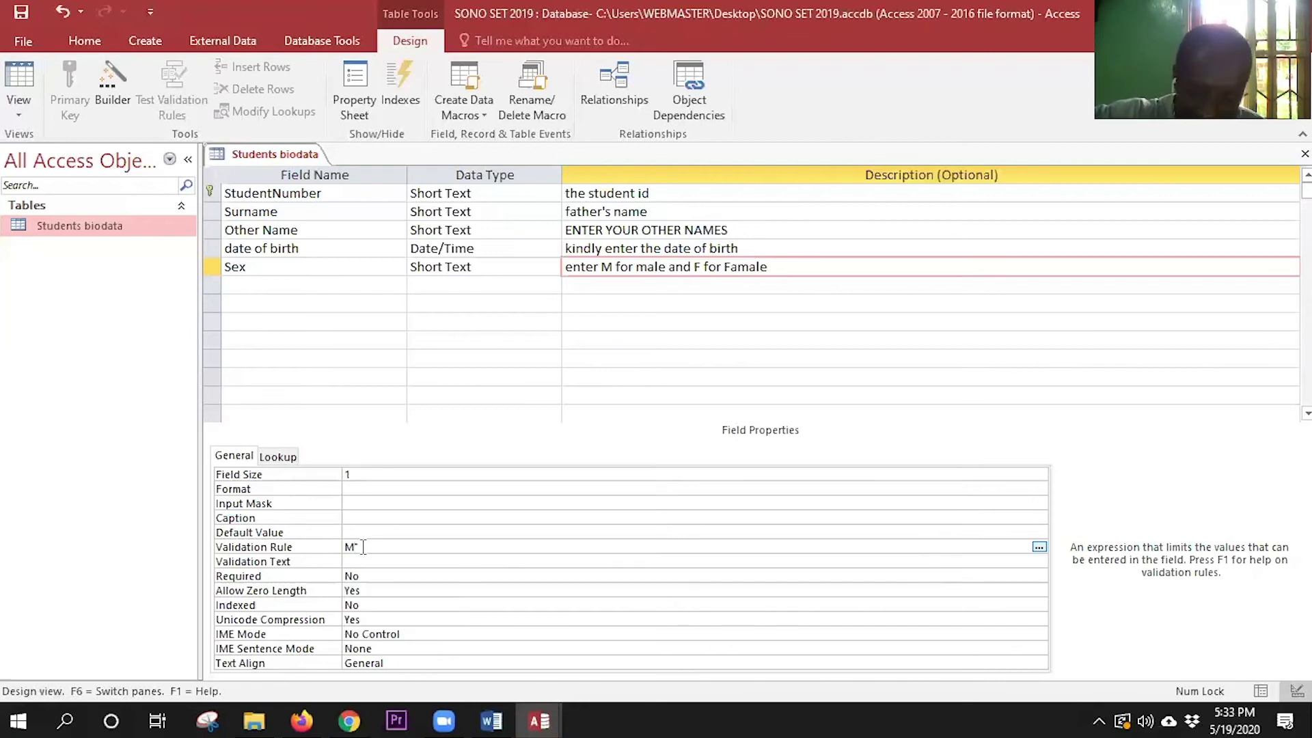
text(")
key(BackSpace)
text(")
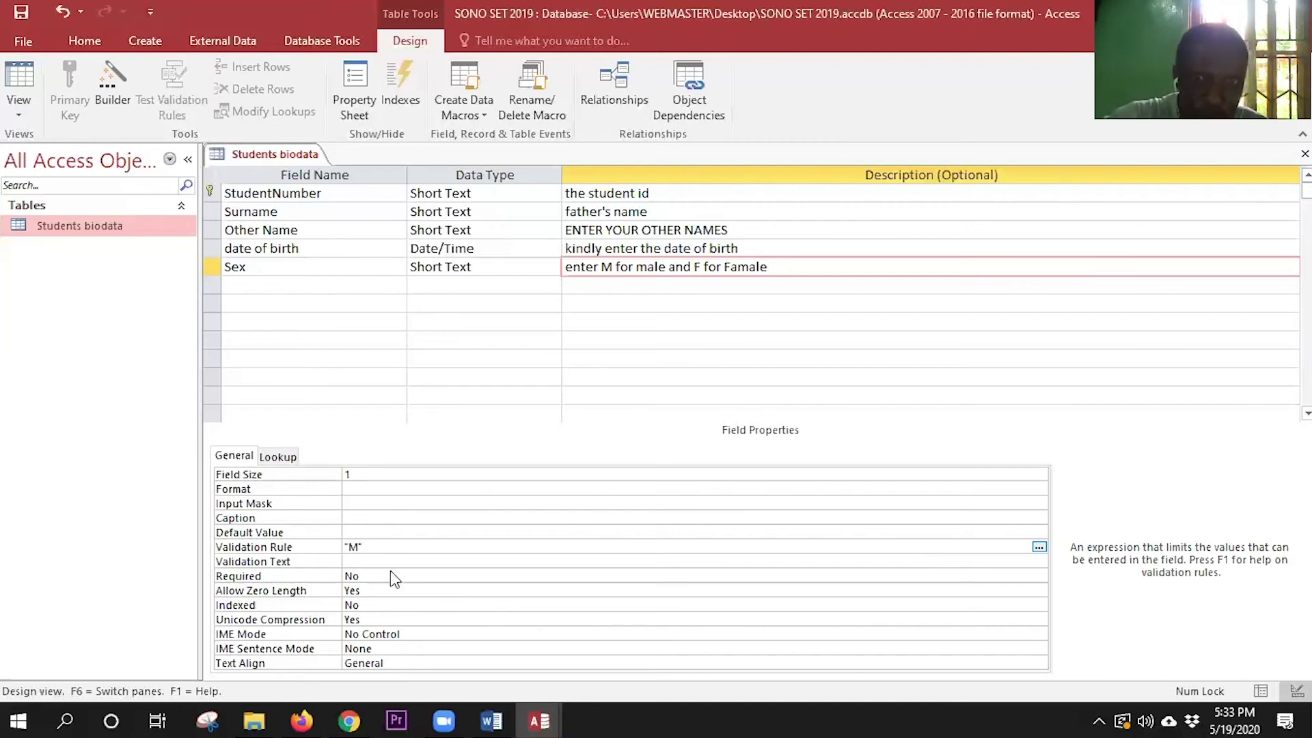
text( or F)
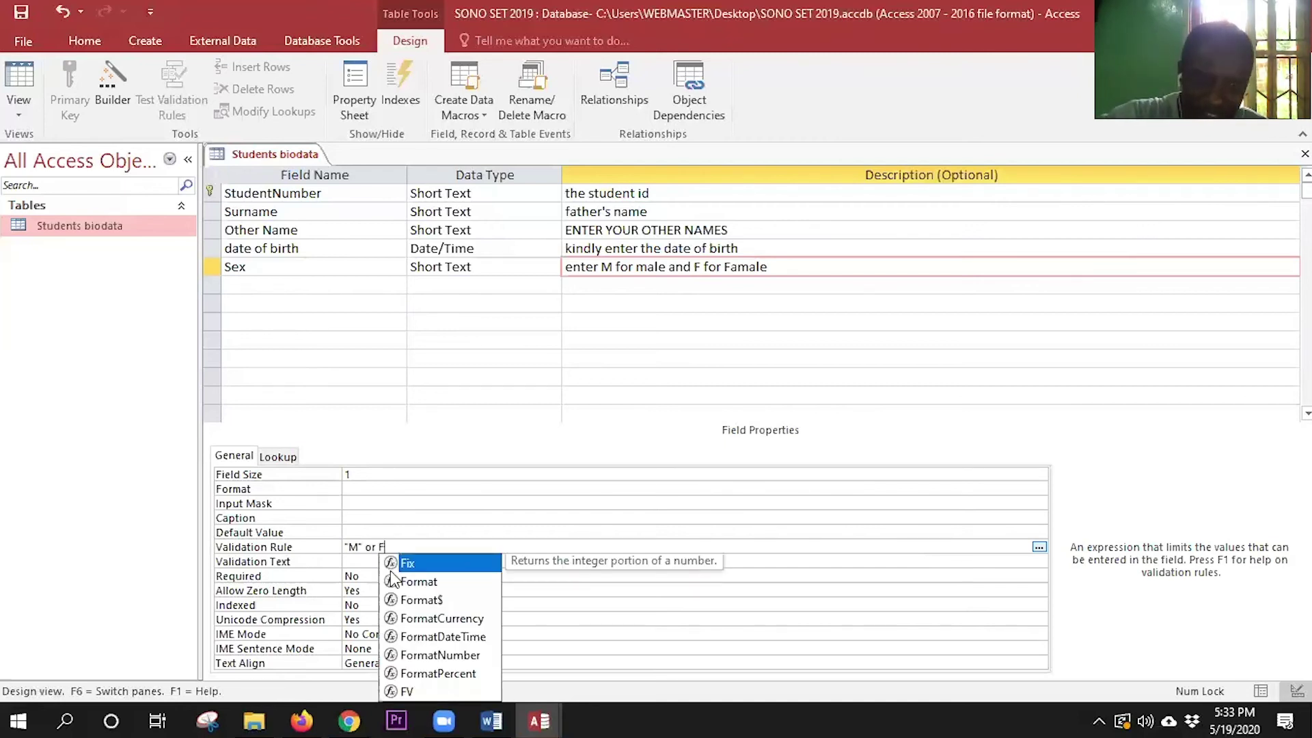
click(413, 535)
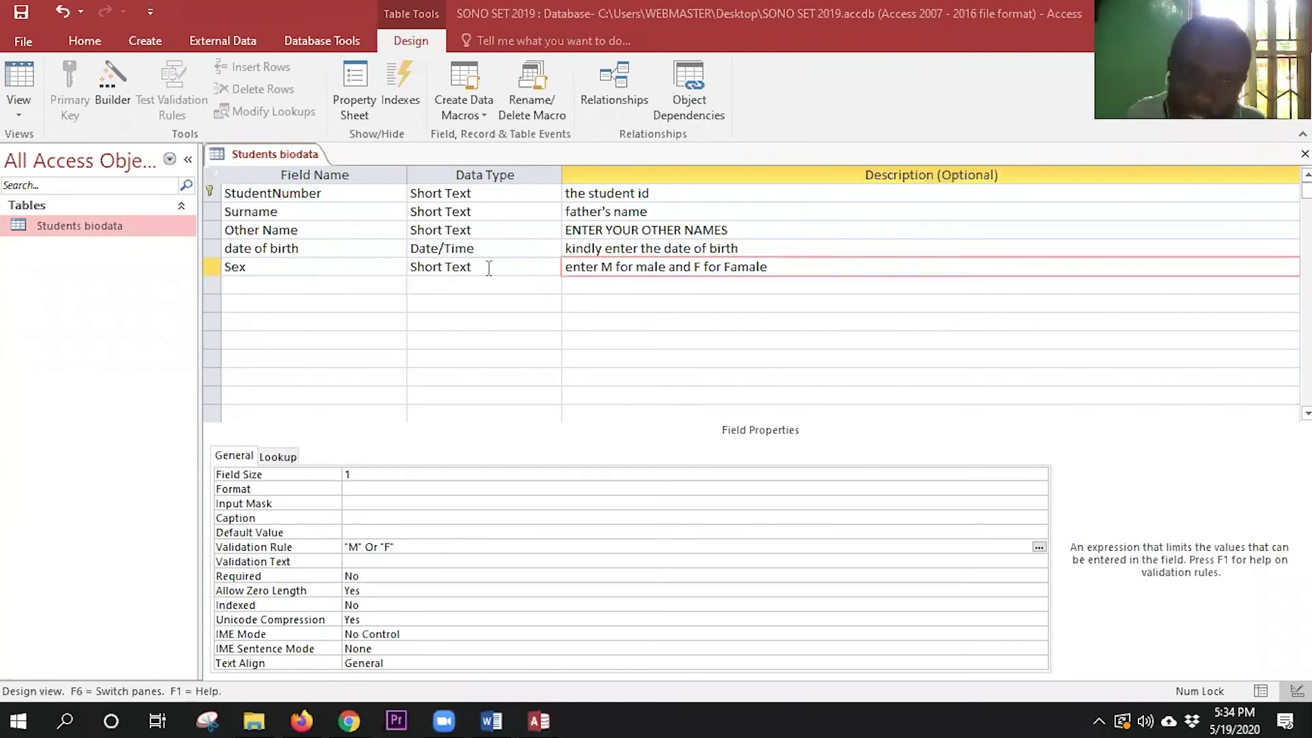
click(425, 273)
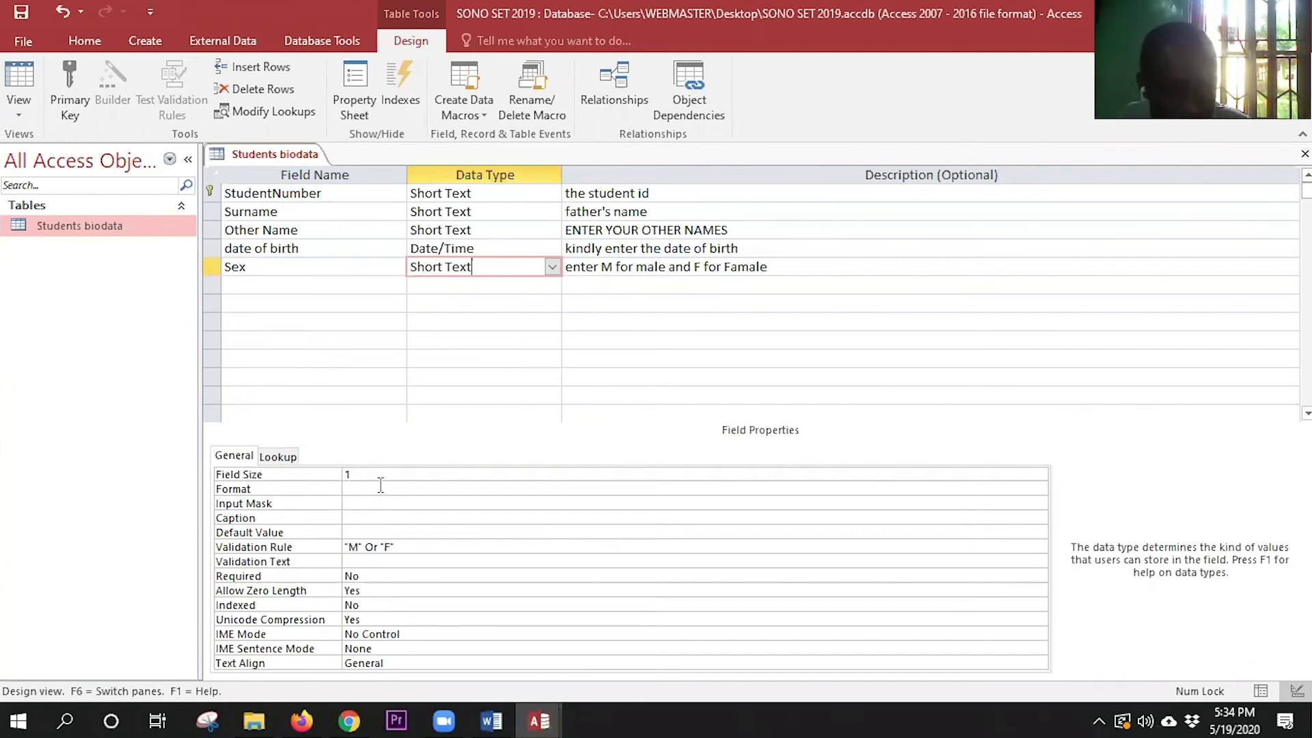
click(334, 478)
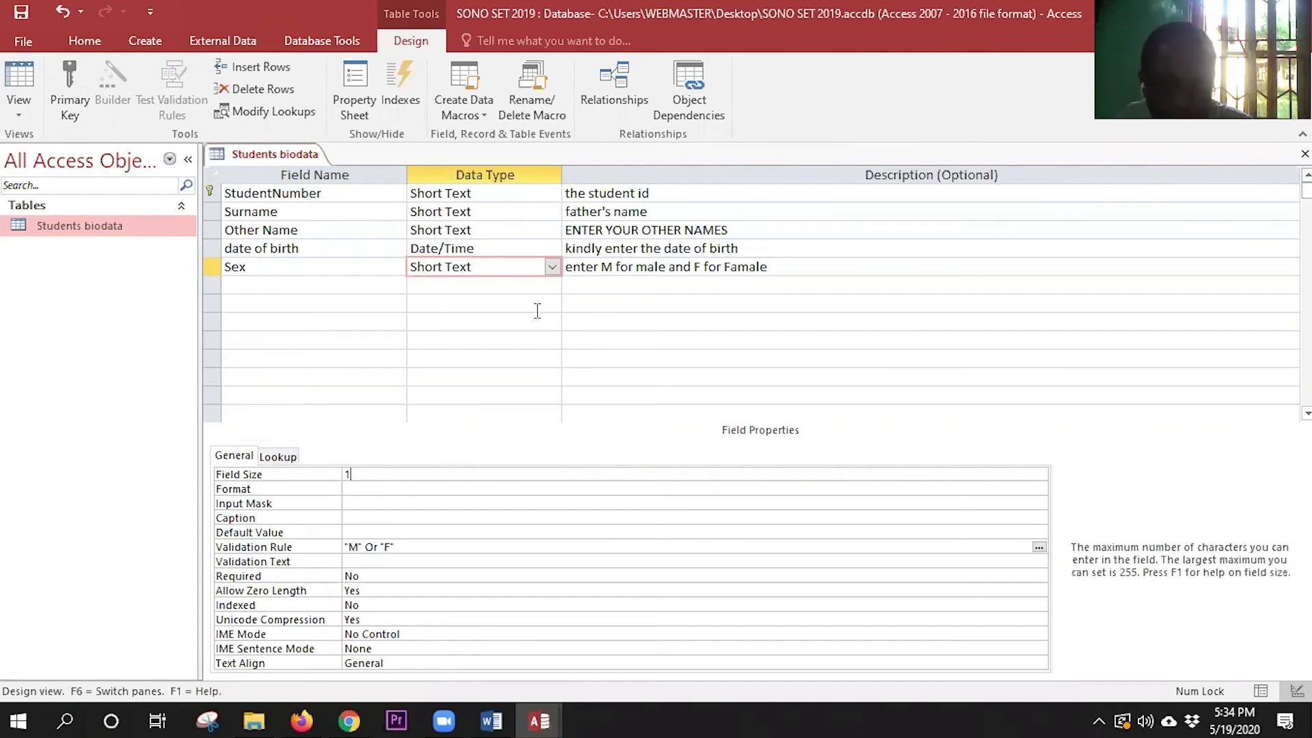
click(606, 266)
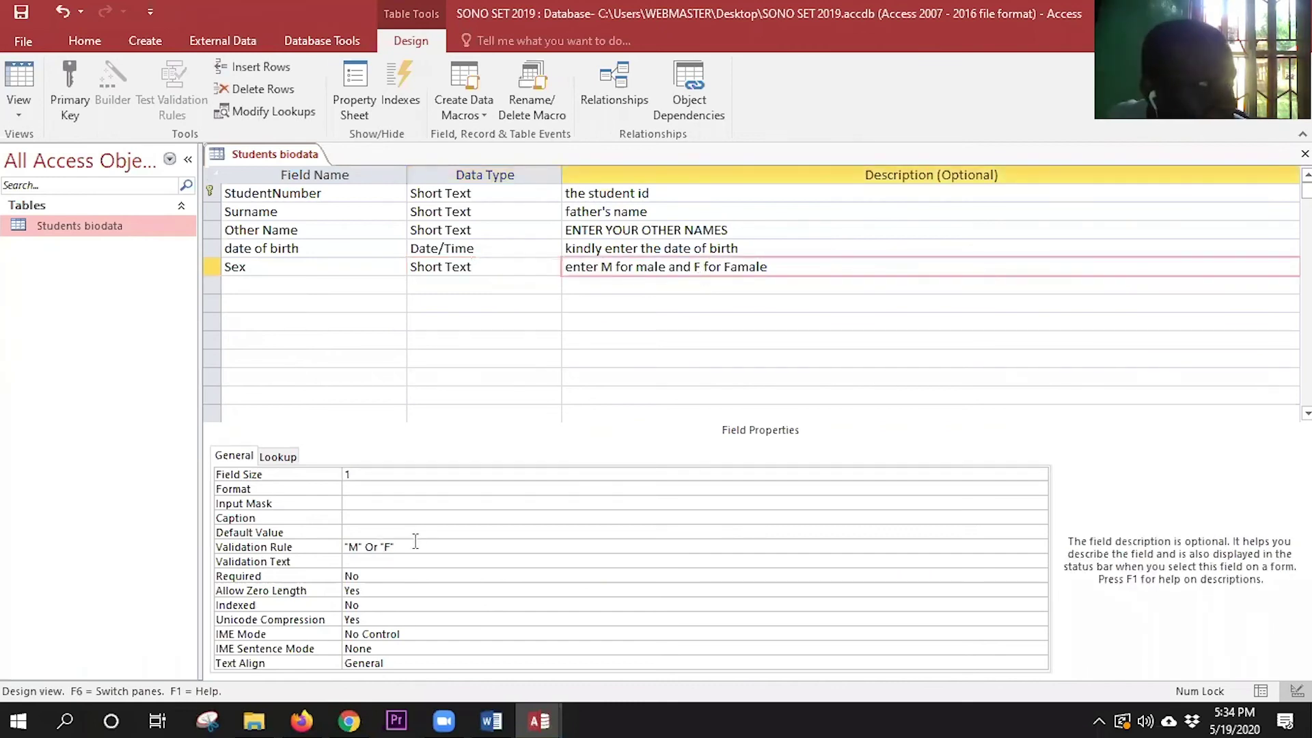
drag(410, 542, 340, 559)
click(369, 548)
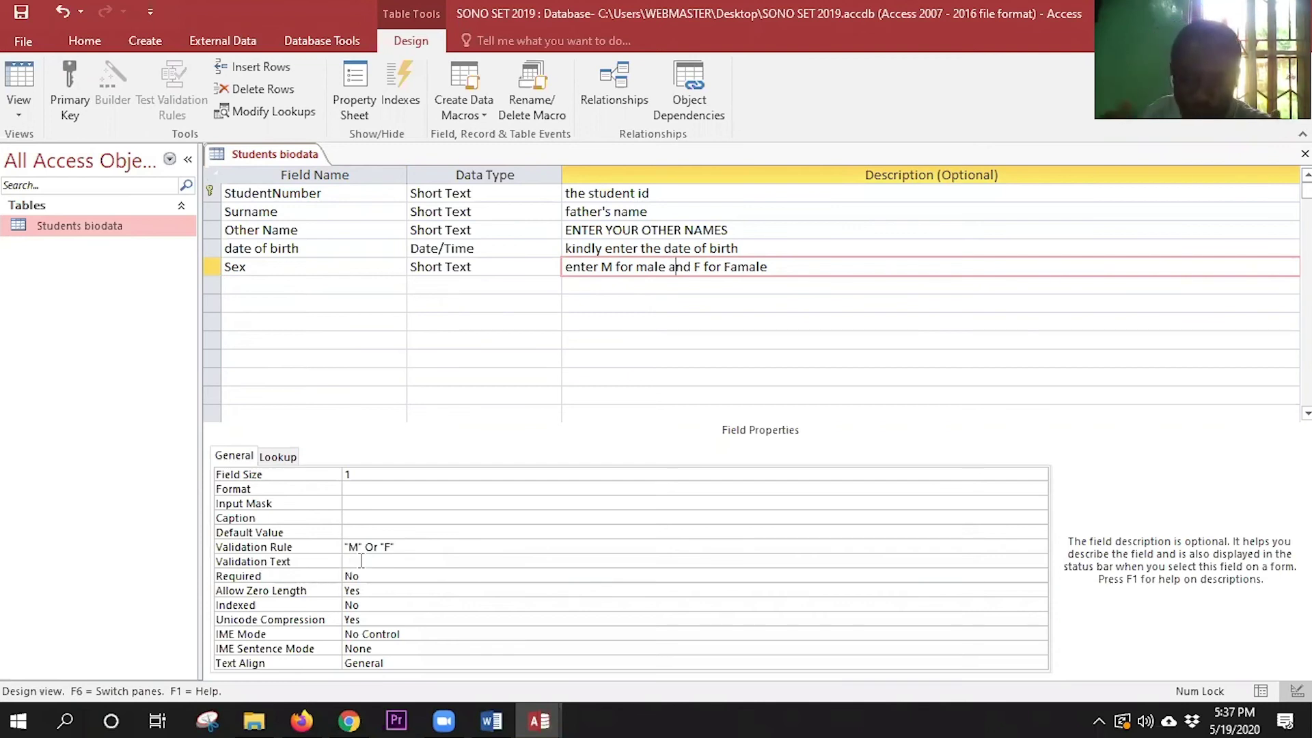
- Set the Sex validation text to 'please enter the correct value that is M or'
click(361, 560)
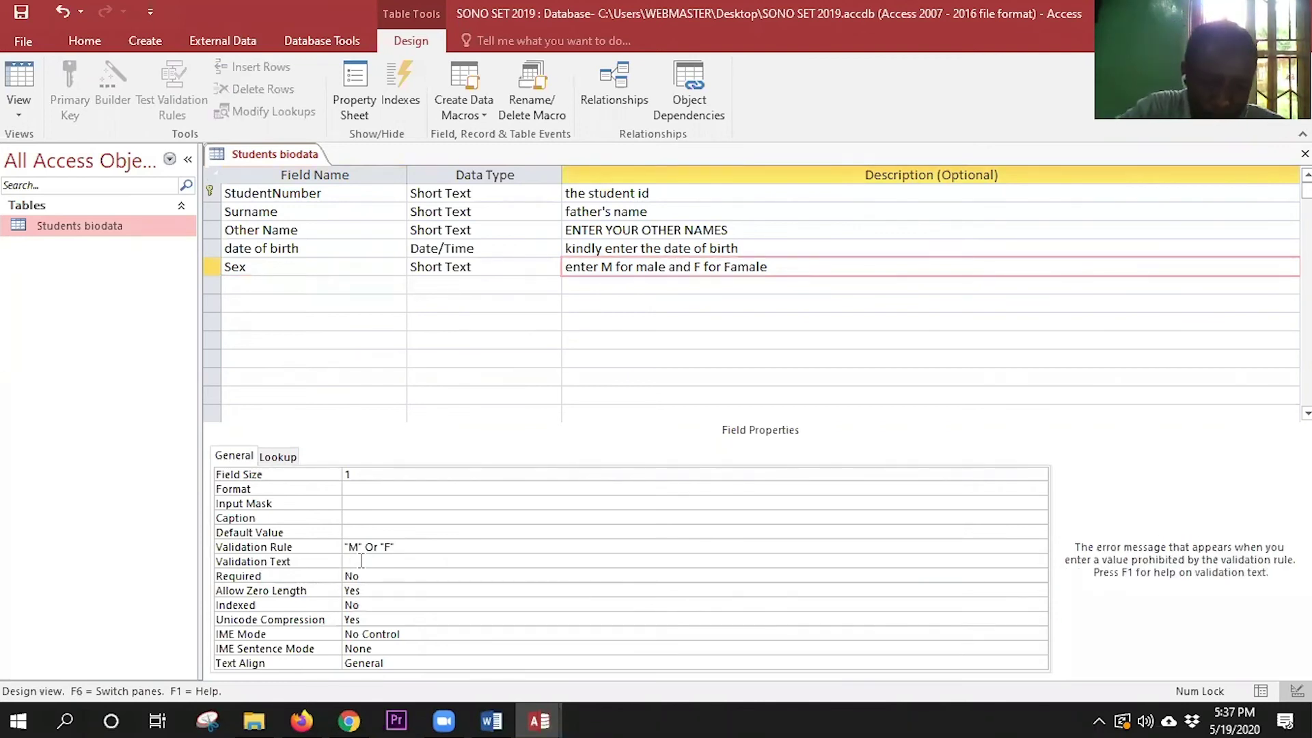
text(please ne)
key(BackSpace)
key(BackSpace)
text(enter the correct value)
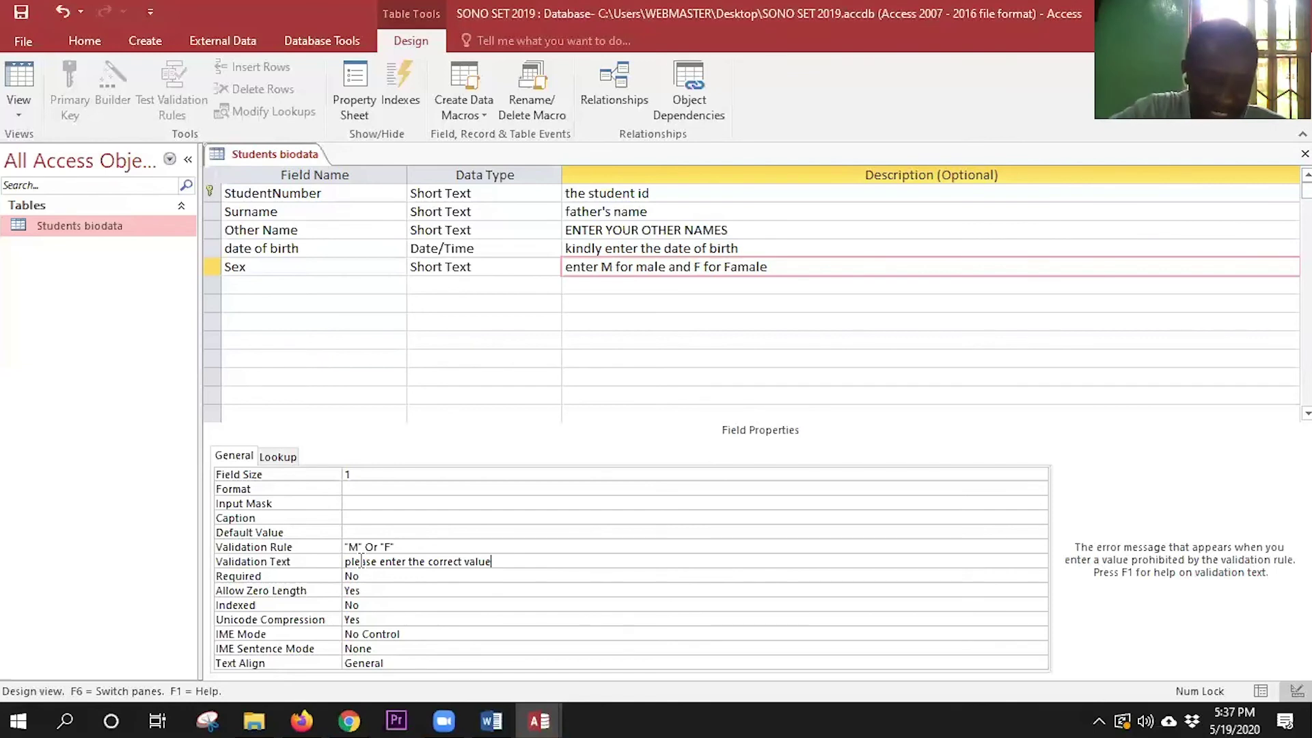
text( that is M)
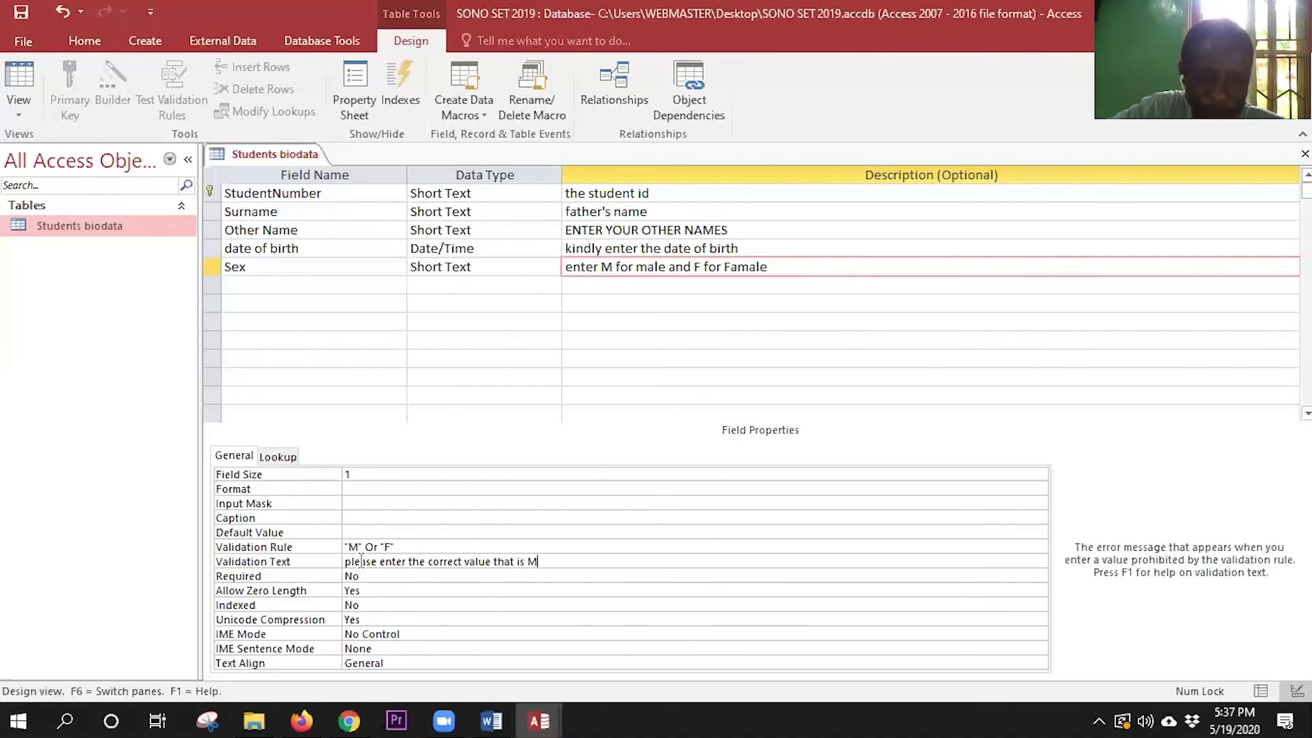
text( or F)
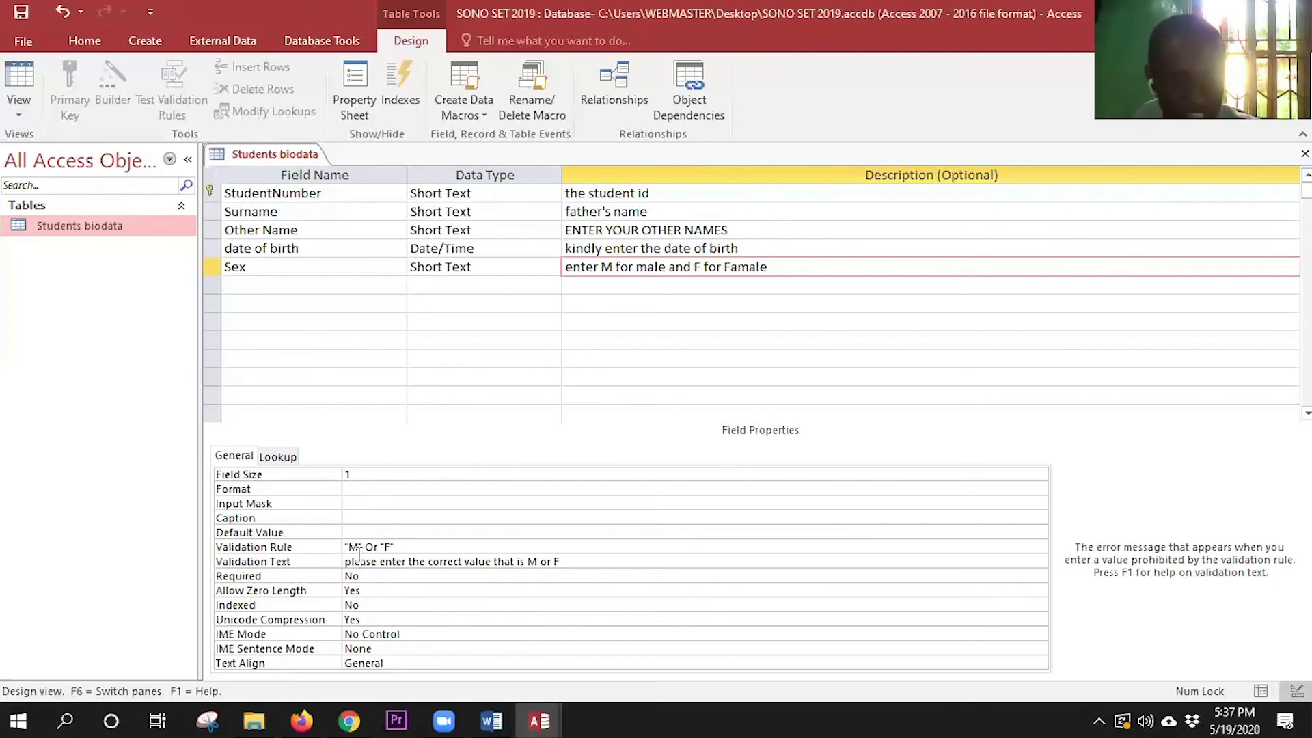
- Switch Students biodata to Datasheet View and select the new record's Surname cell
click(32, 75)
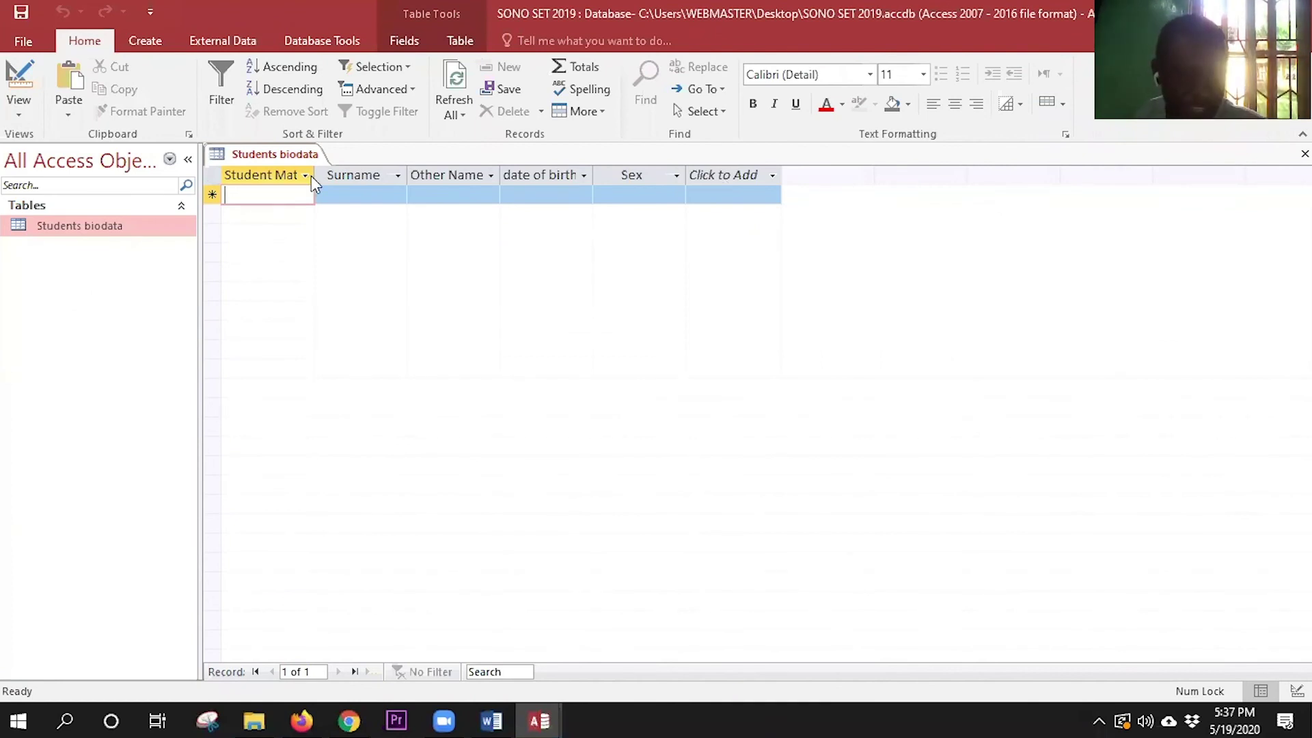
click(360, 191)
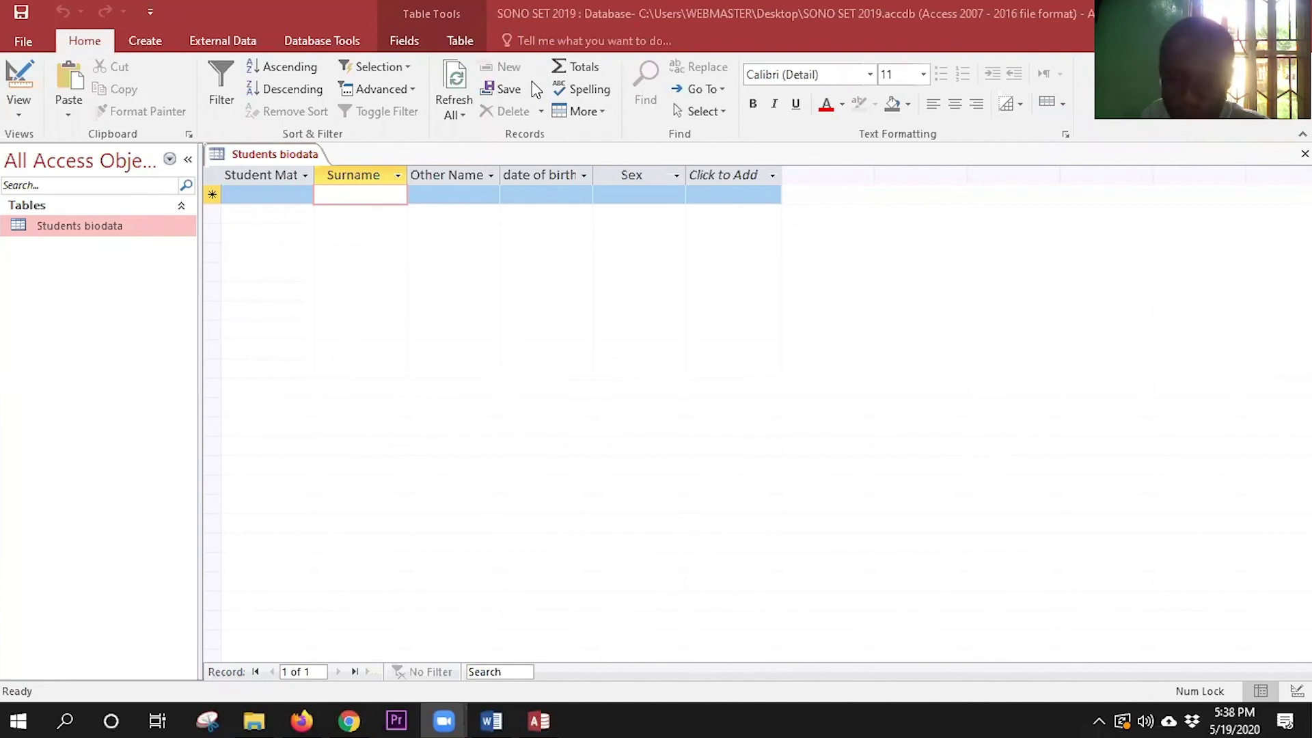
- Enter the student's surname and other names in the new record
click(341, 197)
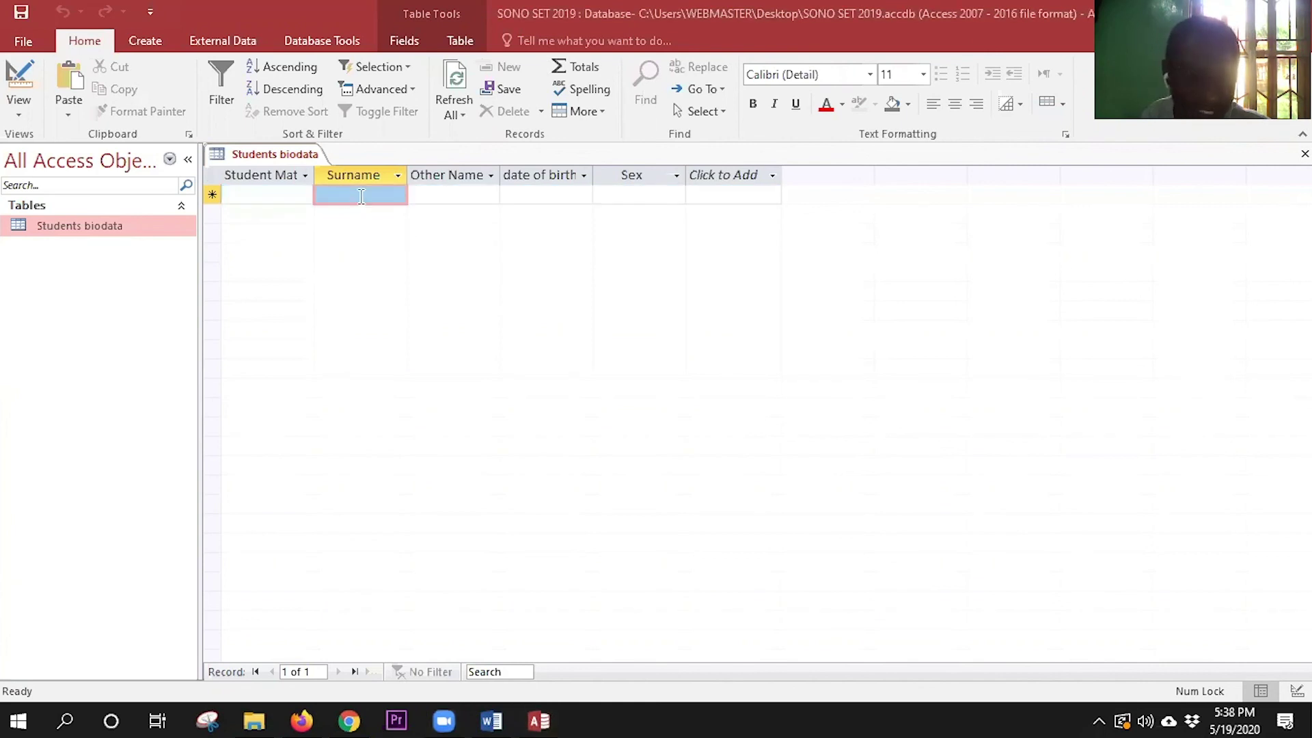
click(361, 196)
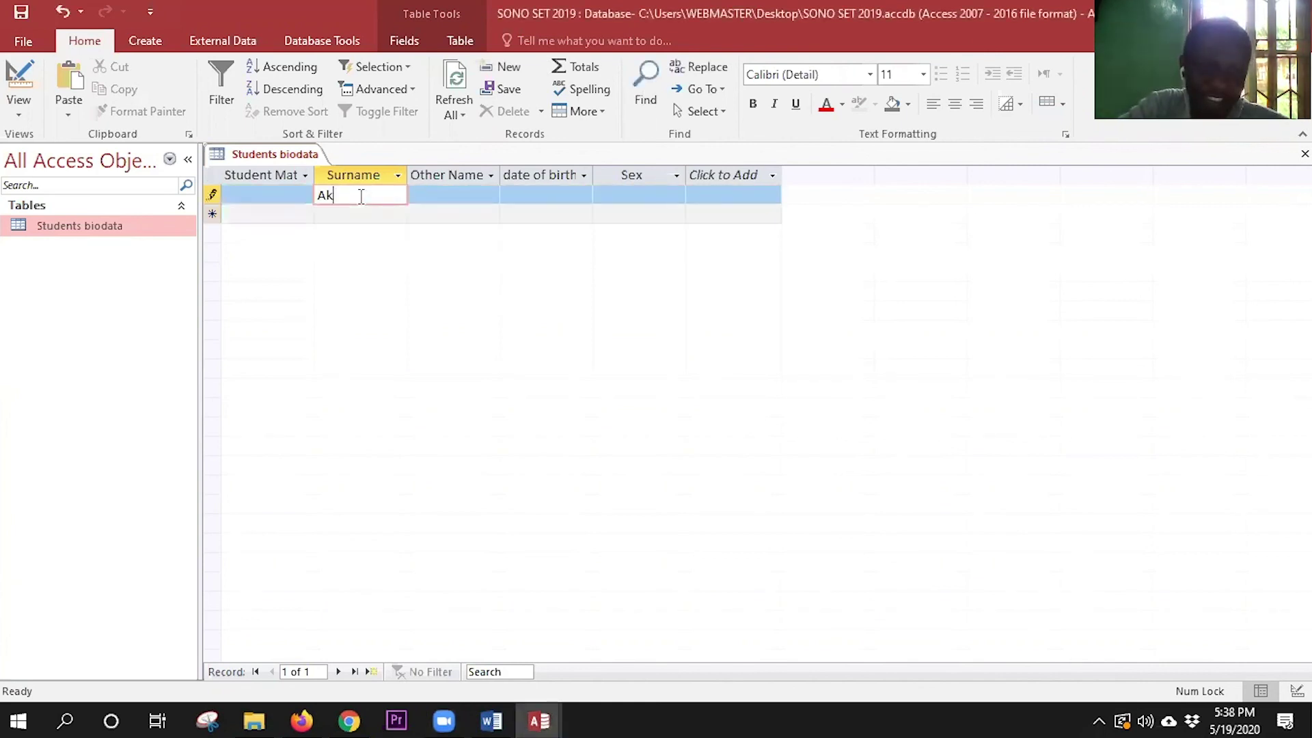
click(427, 192)
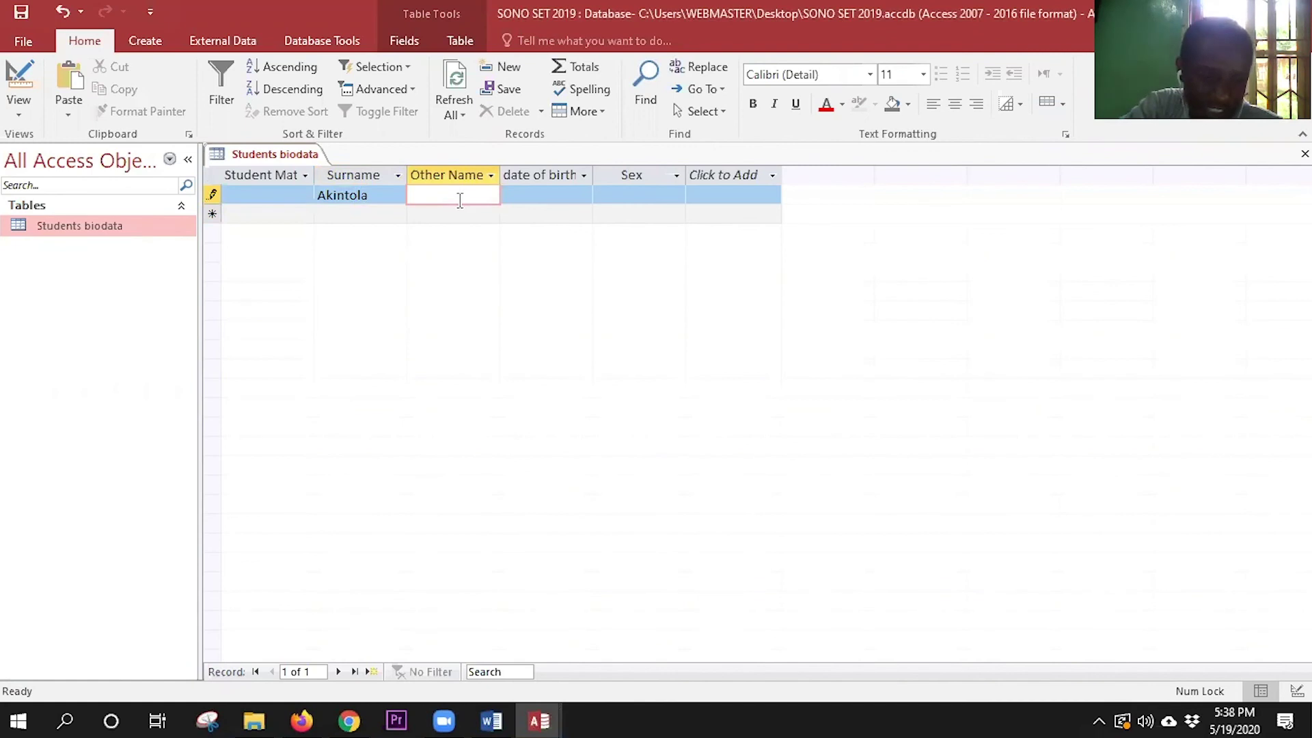
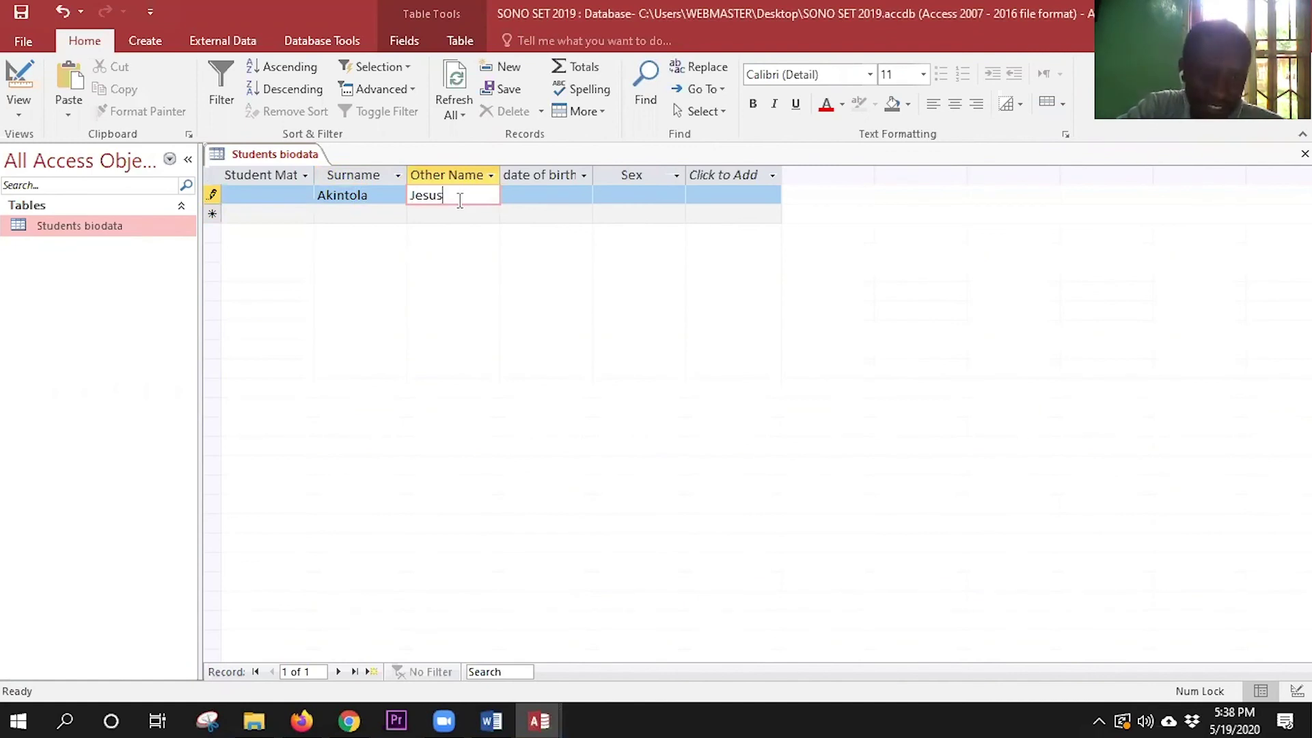
key(Tab)
text(05-)
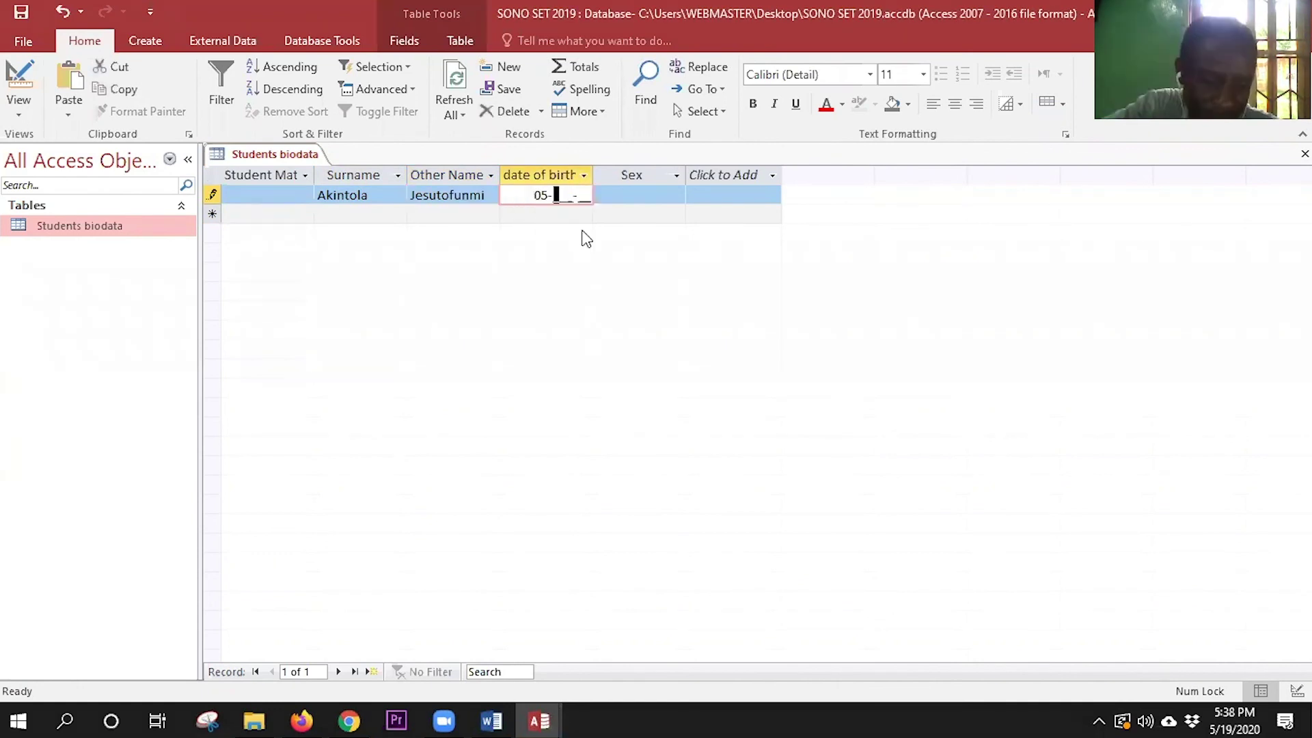
text(Jan-)
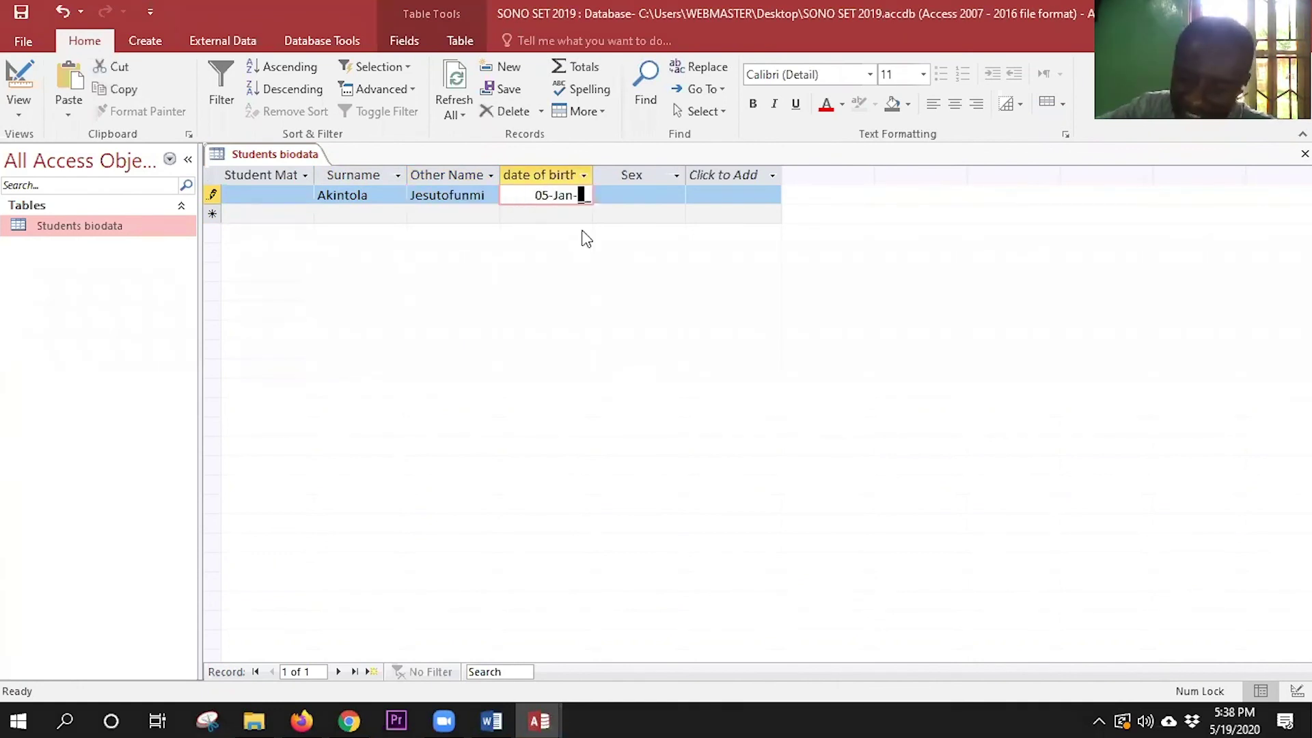
text(1)
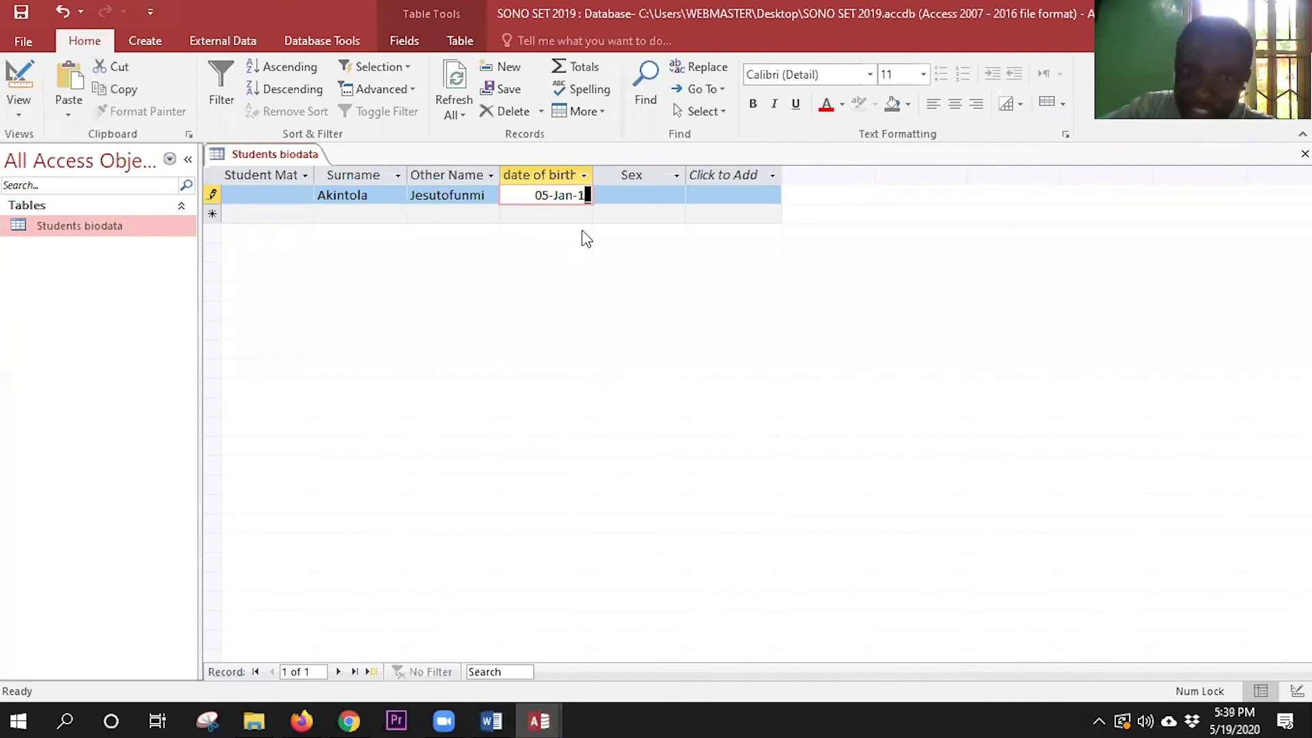
key(BackSpace)
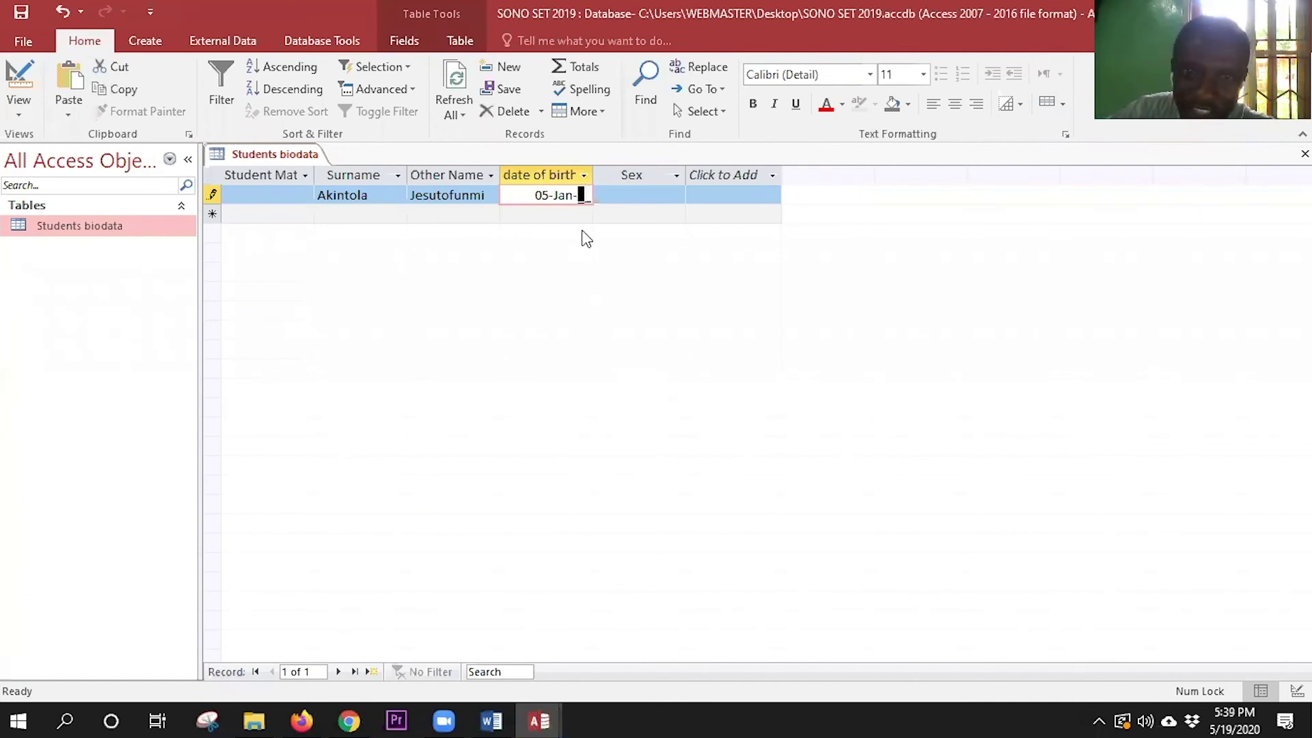
text(20)
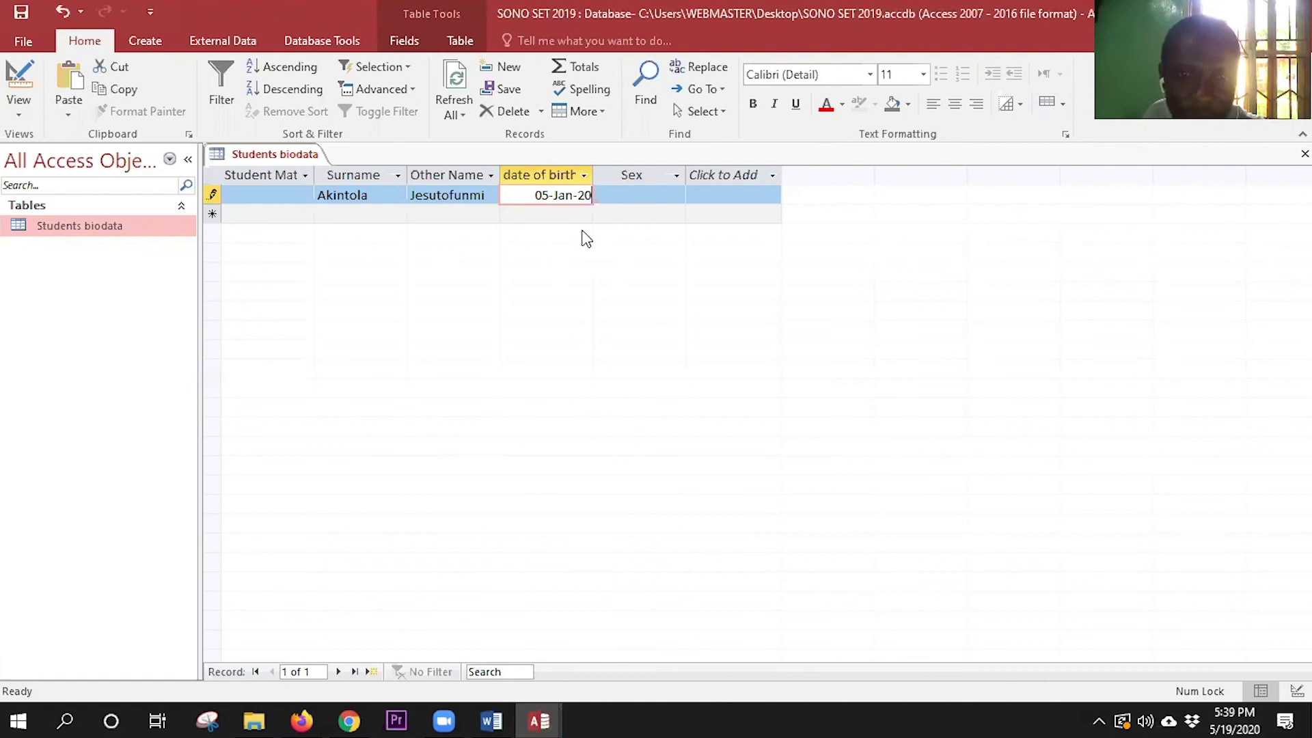
key(Tab)
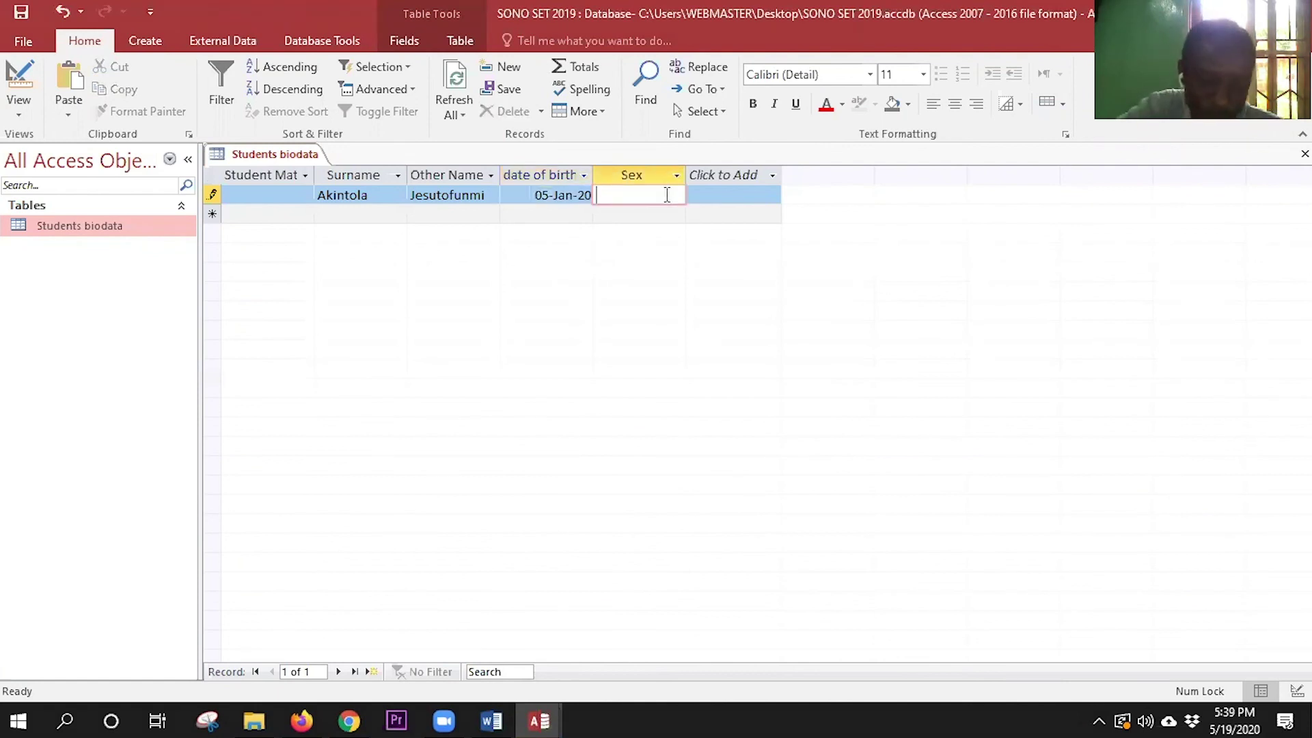
text(G)
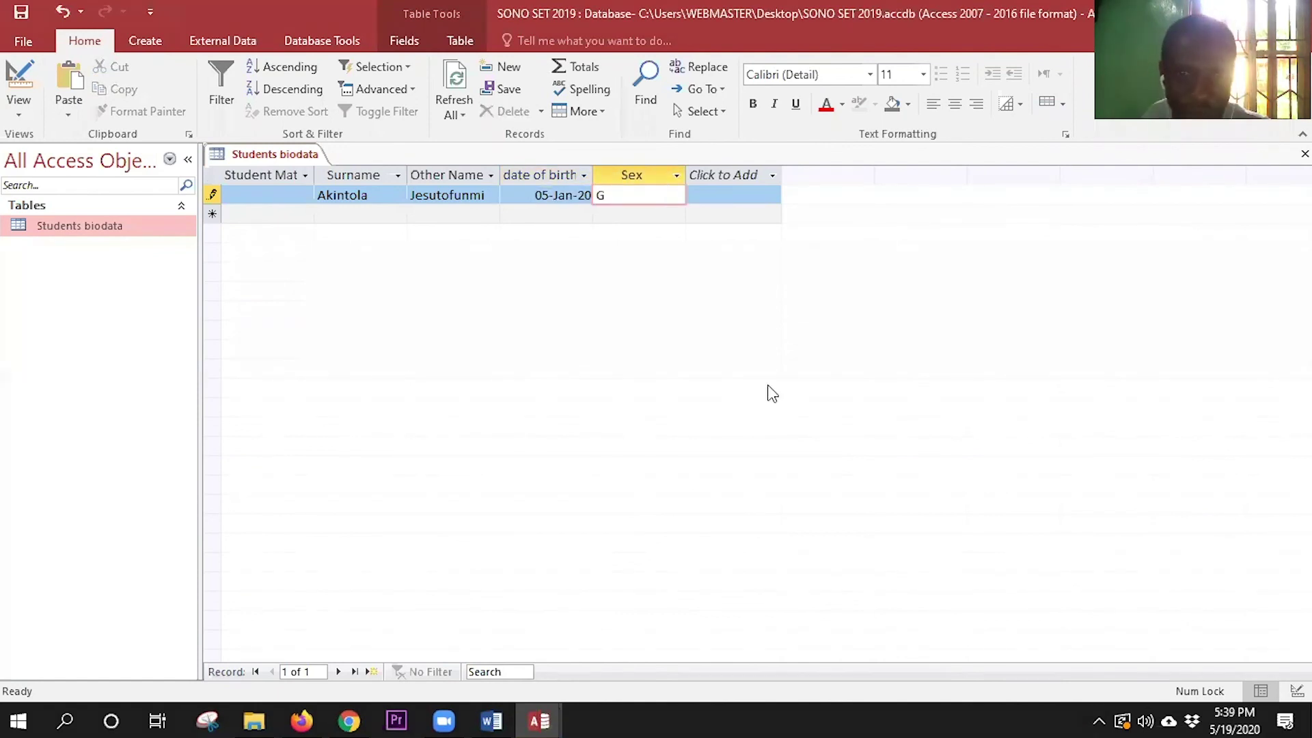
- Test the Sex validation with G, then enter m and dismiss the missing student number warning
key(Return)
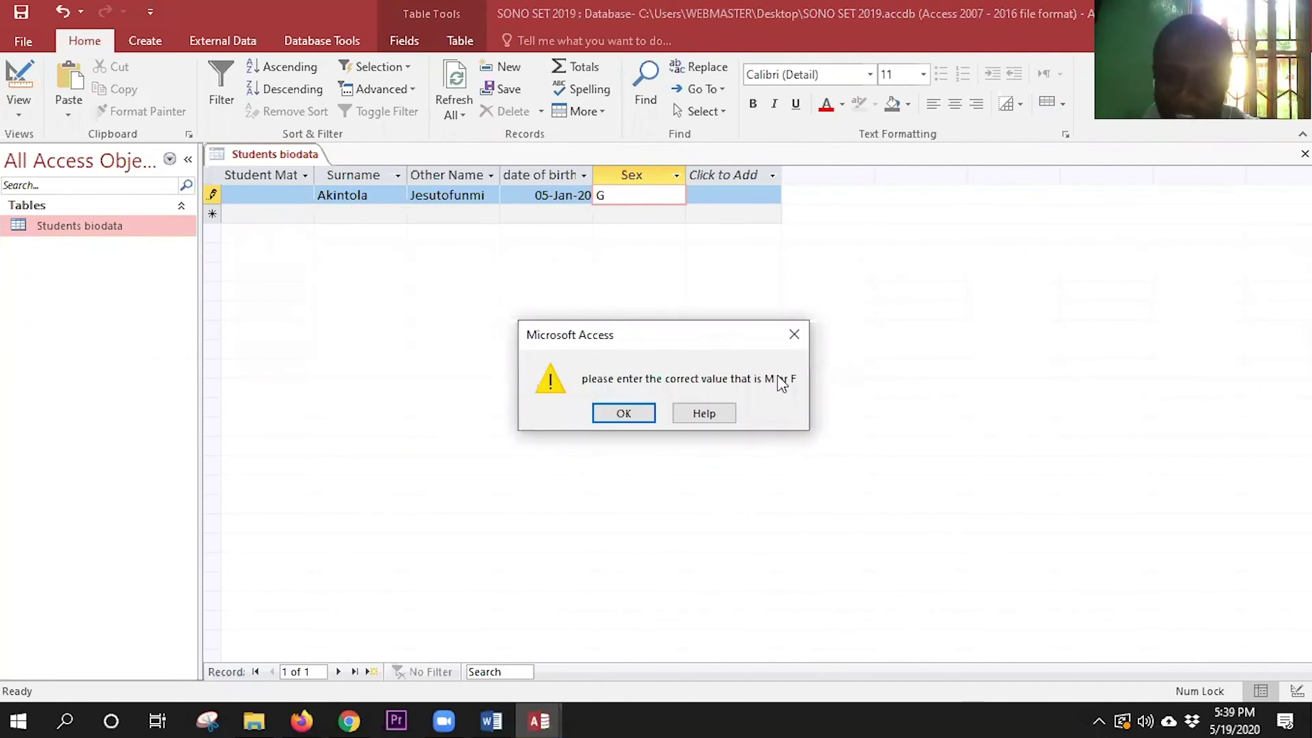
key(Return)
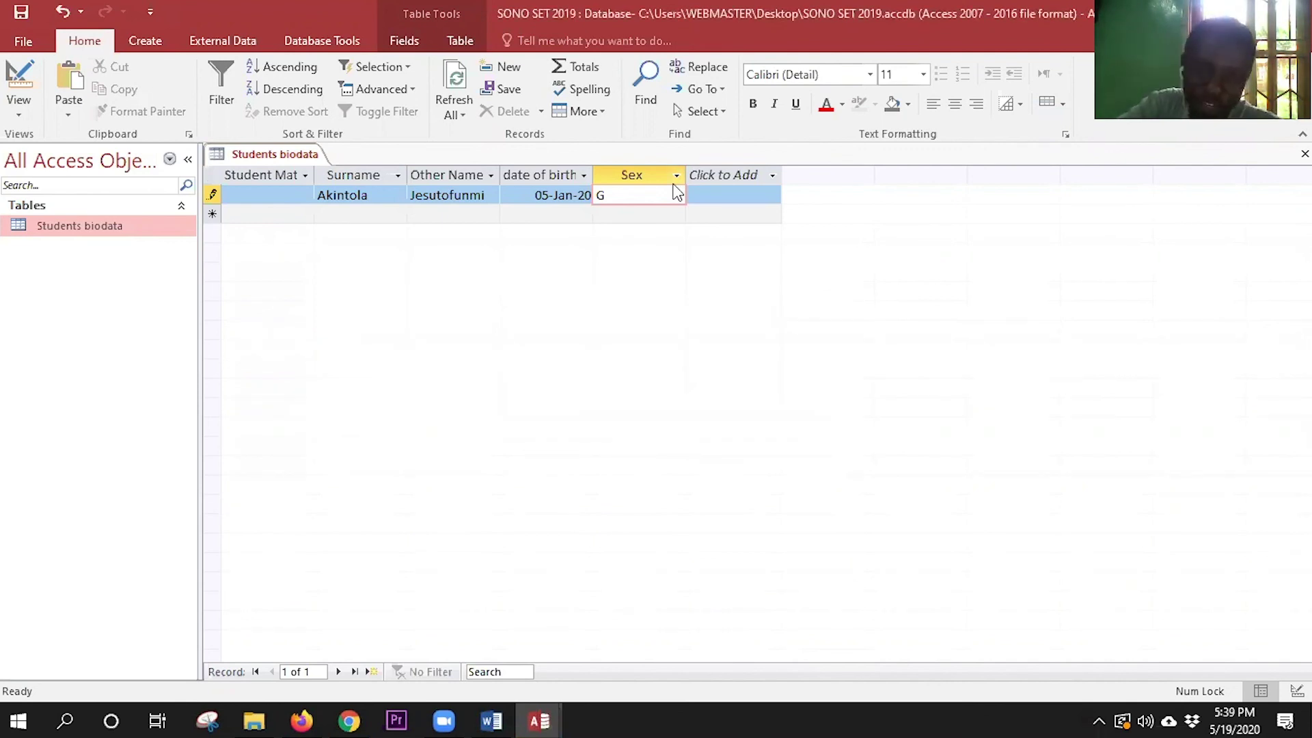
key(BackSpace)
text(d)
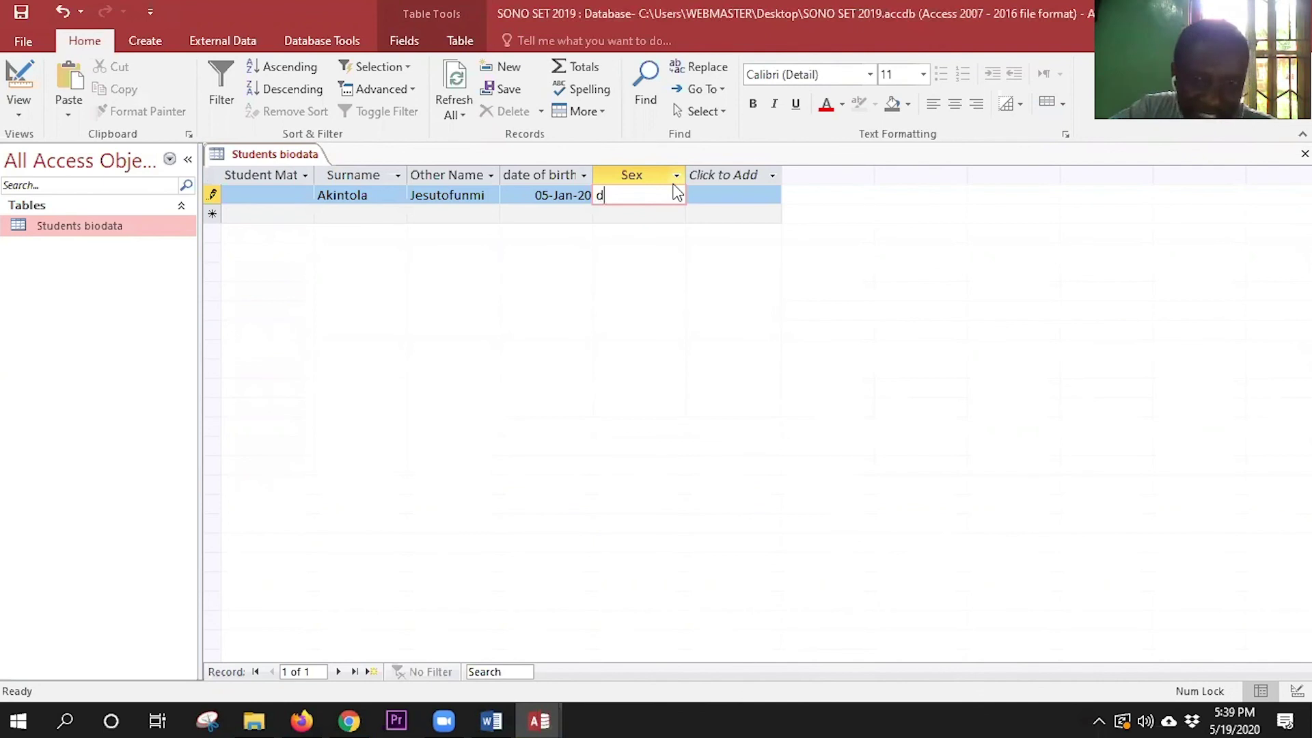
key(BackSpace)
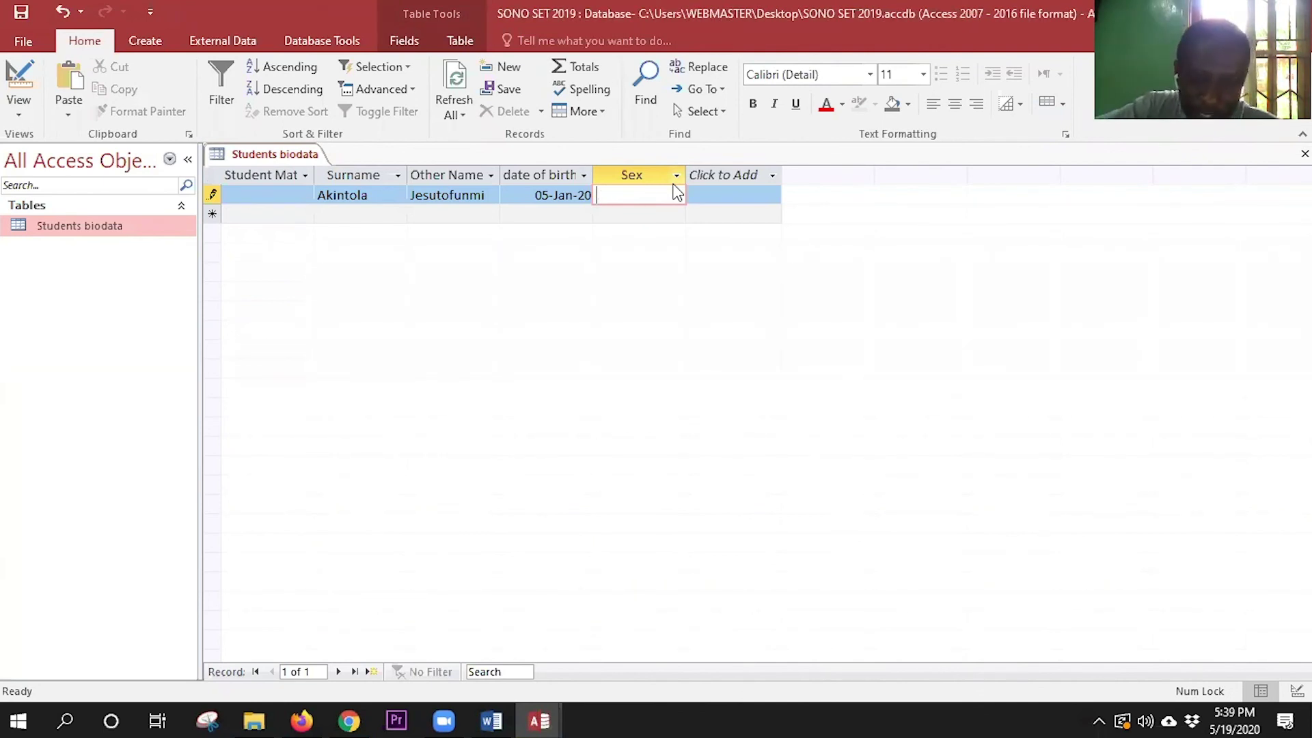
text(m)
key(Return)
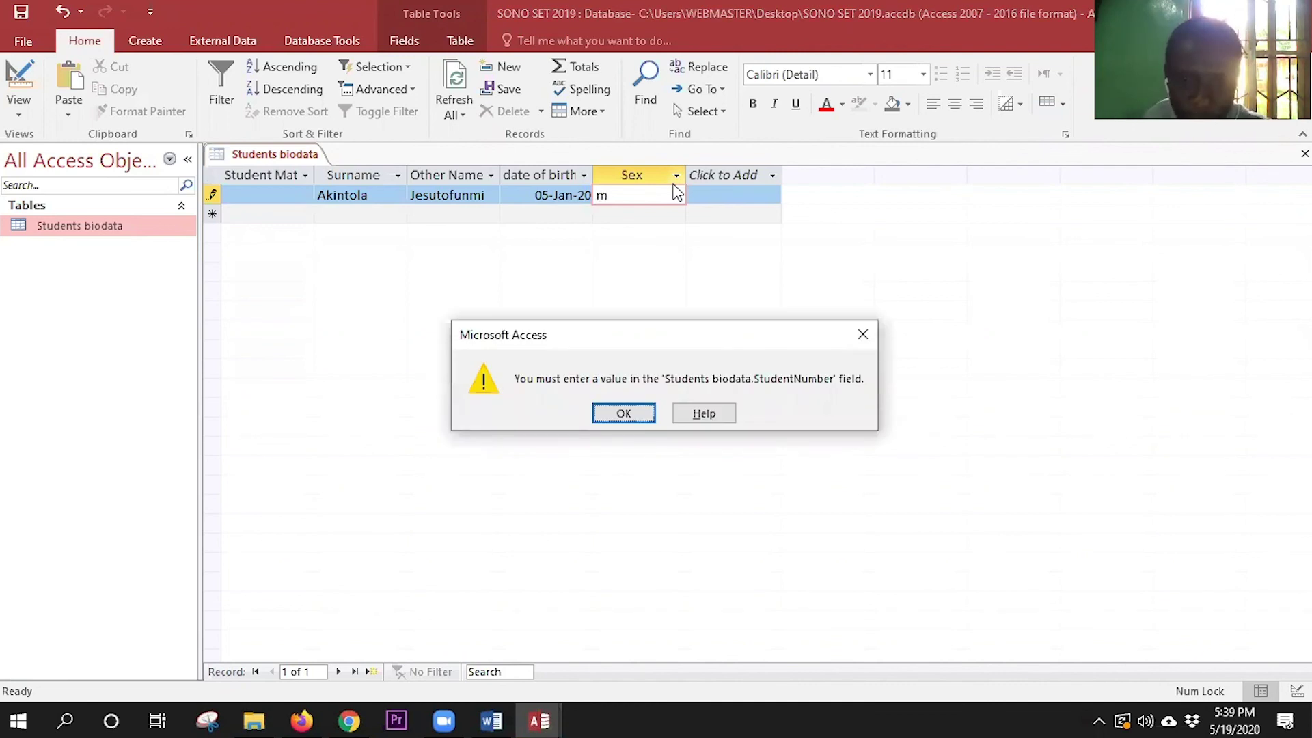
click(624, 415)
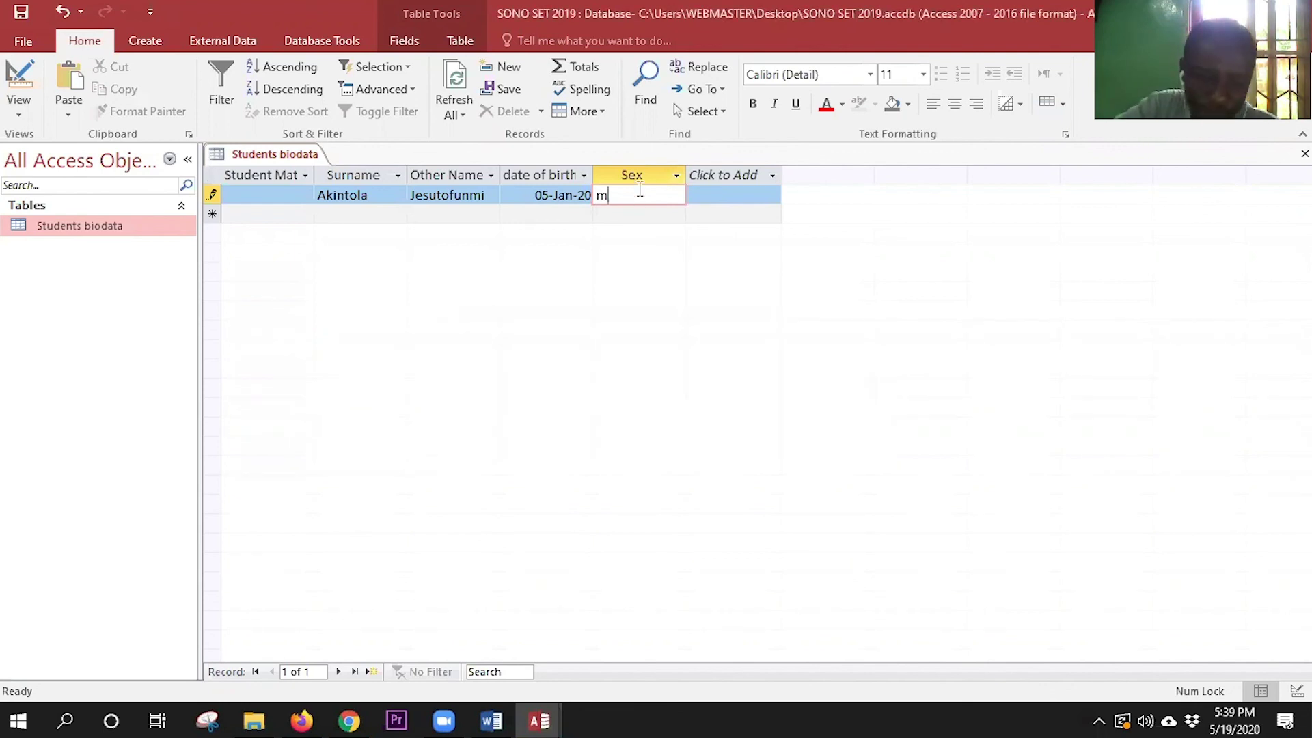
- Replace the Sex value with F and dismiss the student number warning again
key(BackSpace)
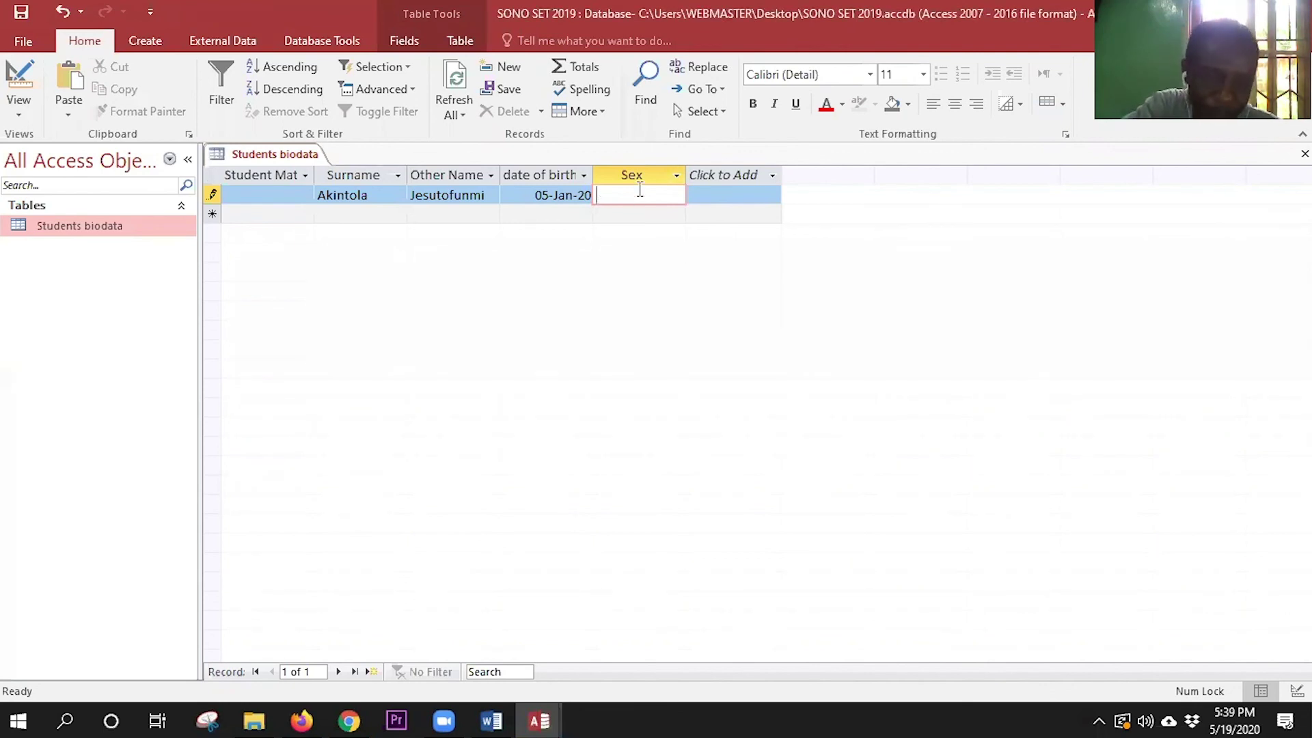
text(F)
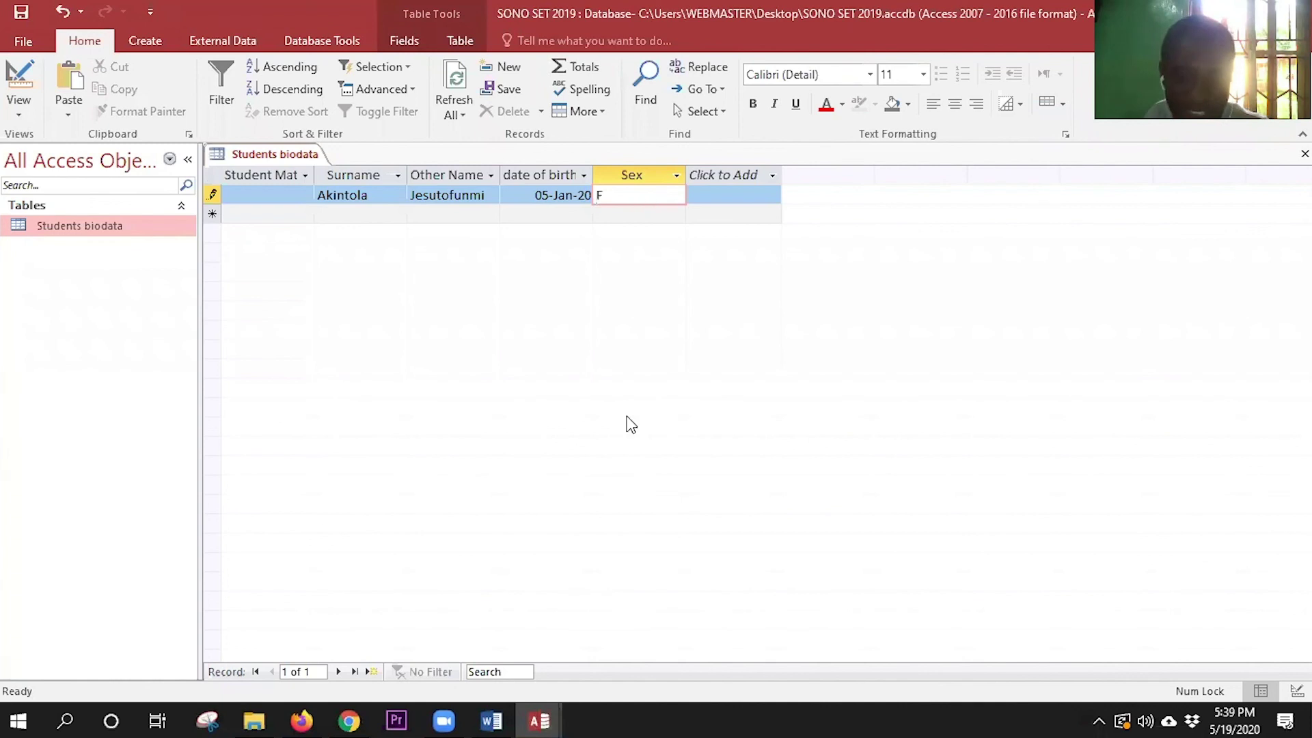
key(Return)
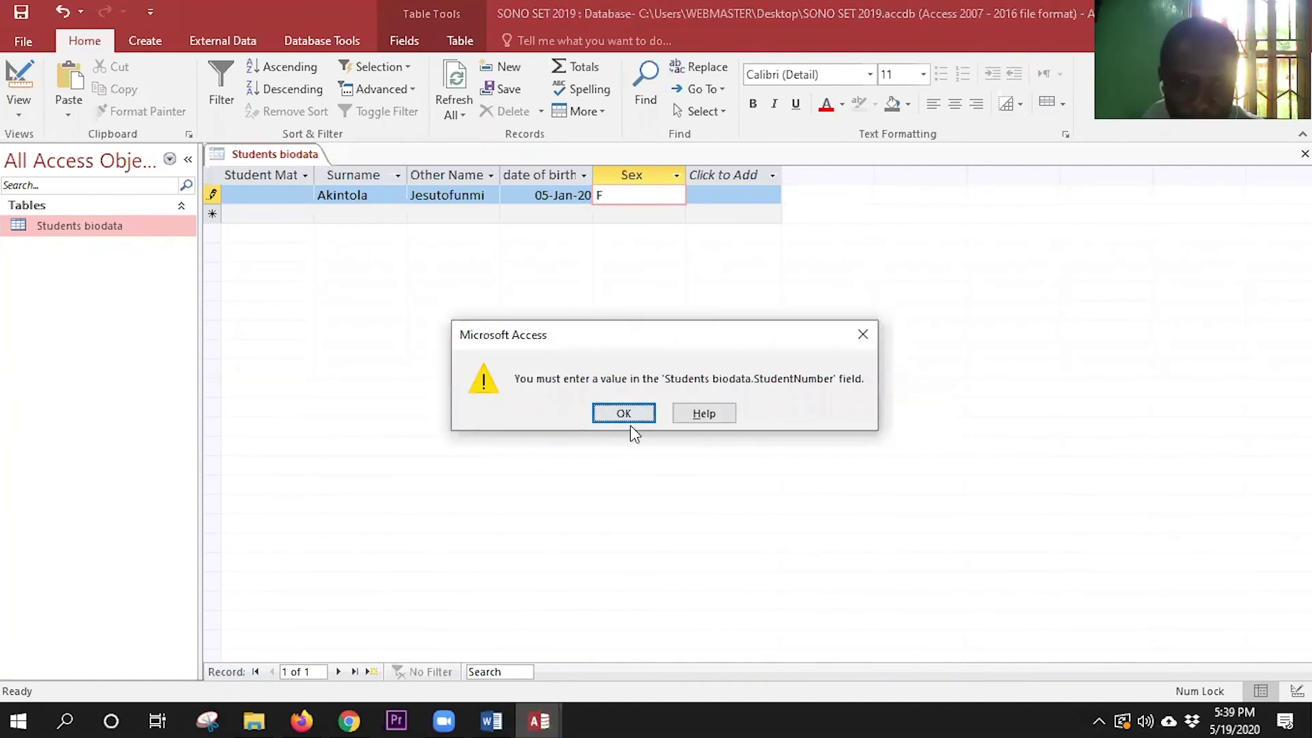
click(629, 422)
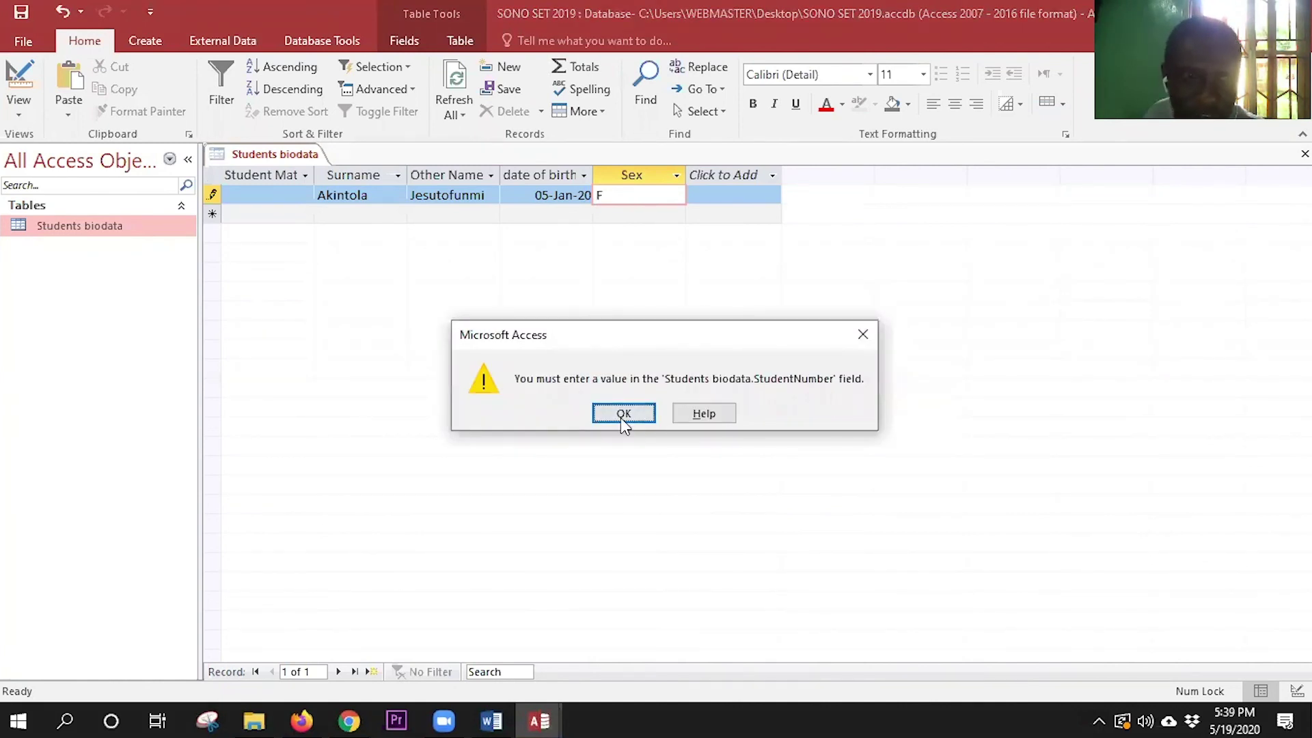
- Enter the student's matric number in the Student Mat cell
click(251, 193)
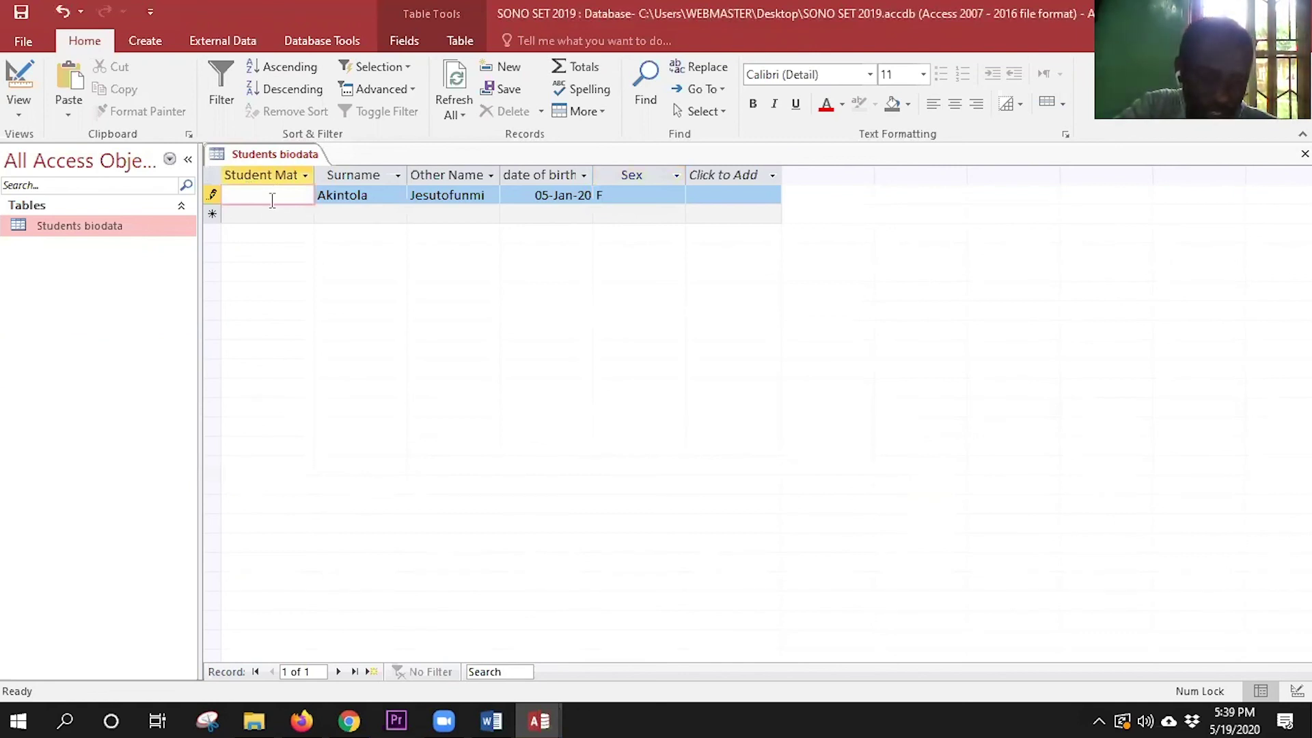
text(2)
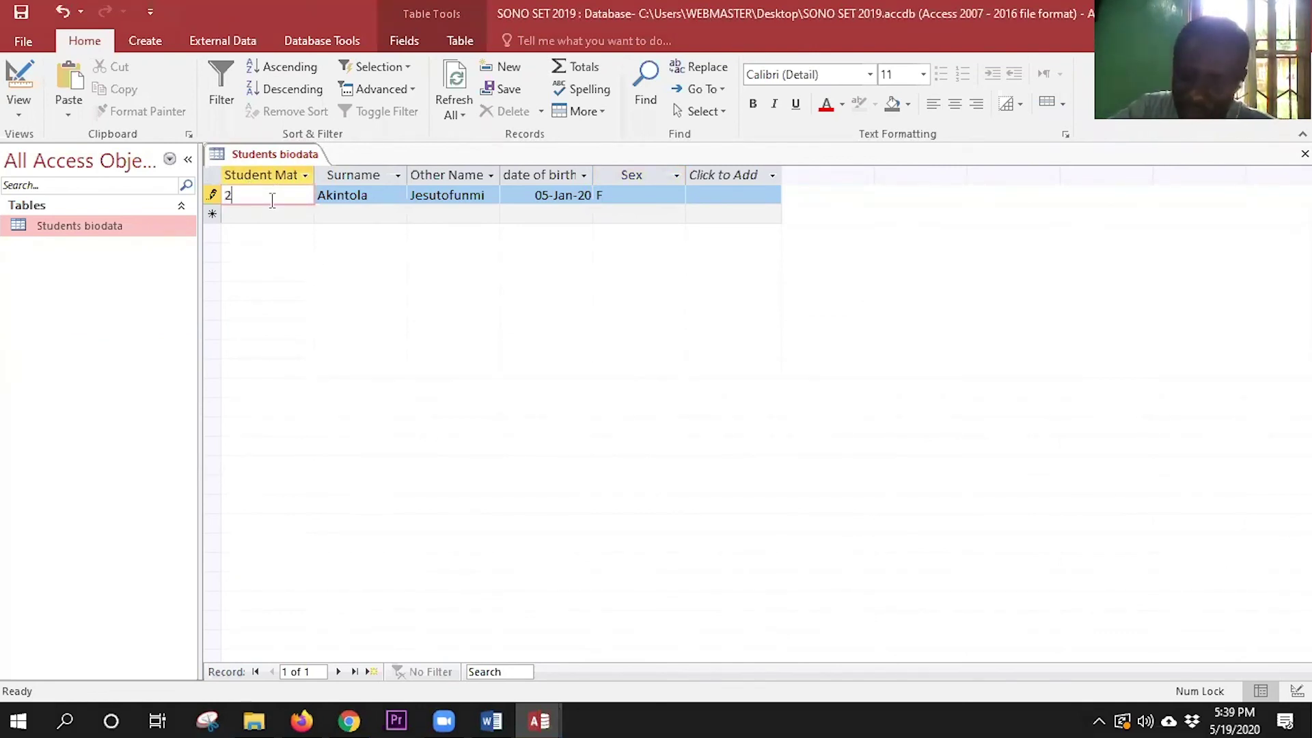
text(020)
key(BackSpace)
key(BackSpace)
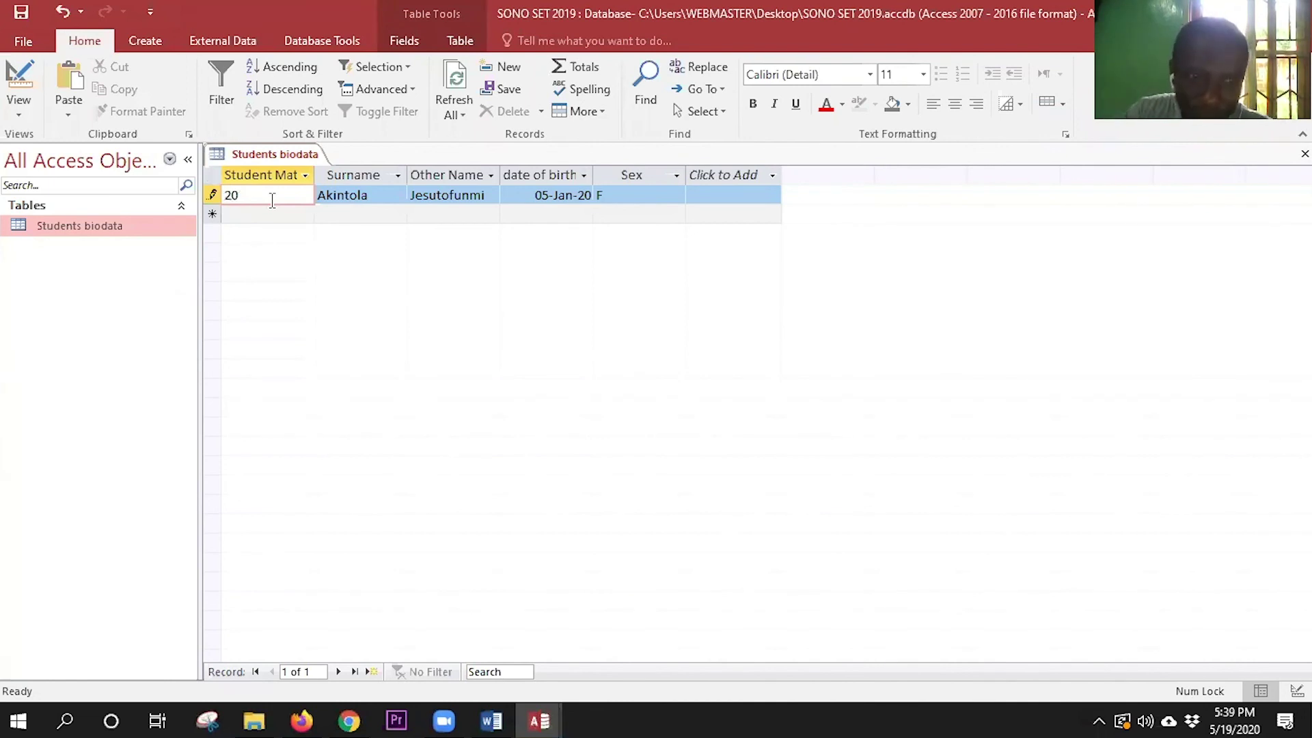
text(19)
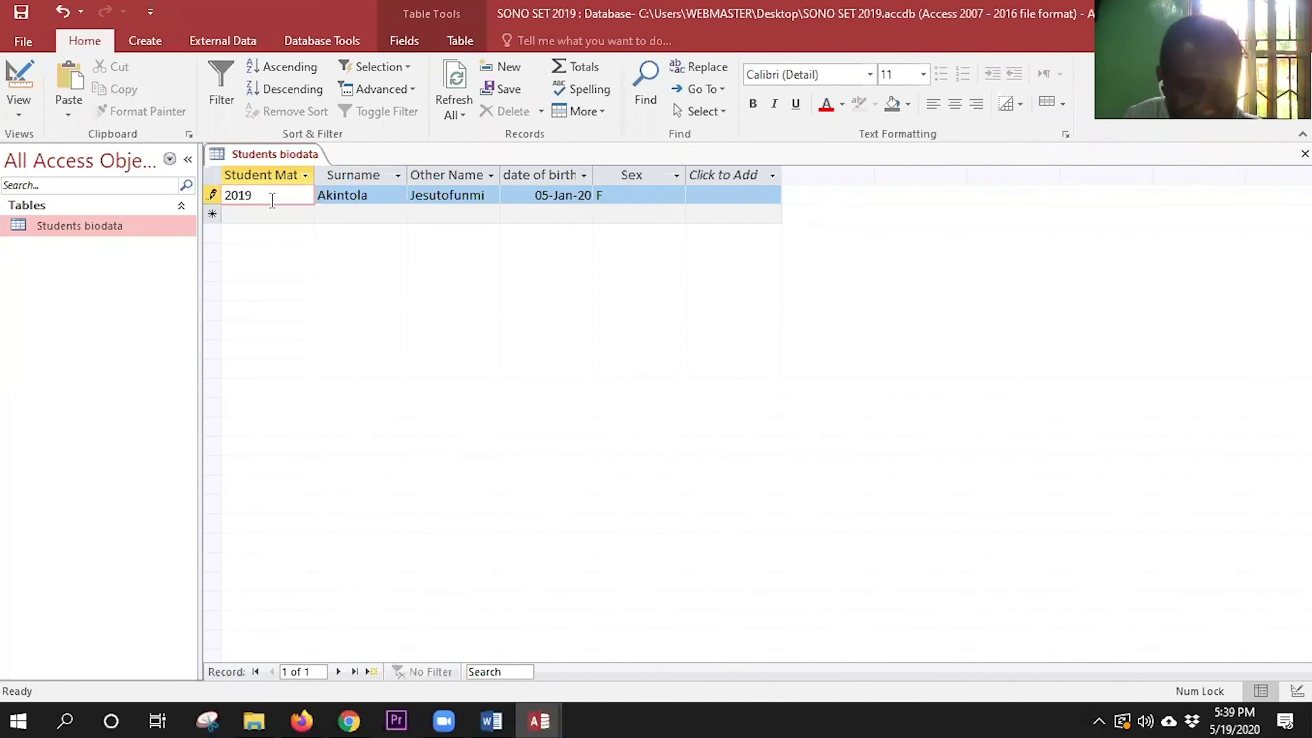
text(147)
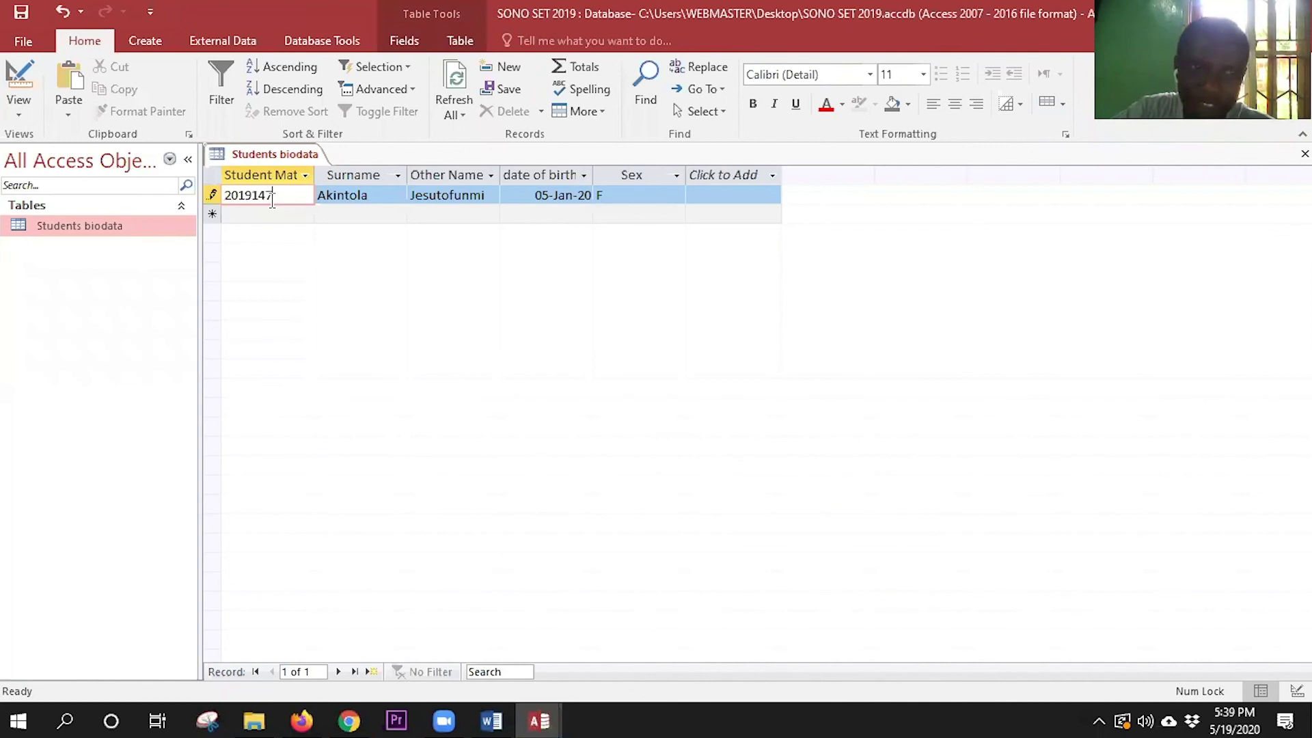
text(0)
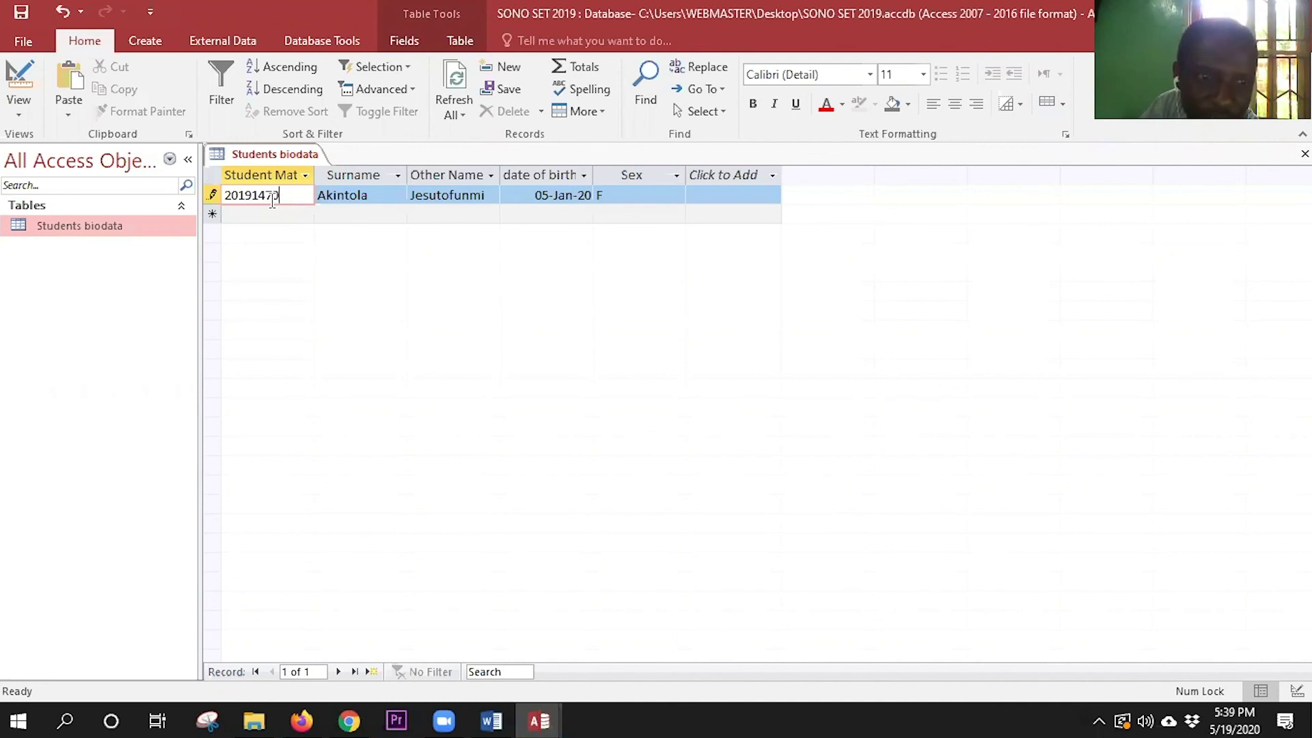
key(Tab)
key(Tab)
key(Tab)
key(Tab)
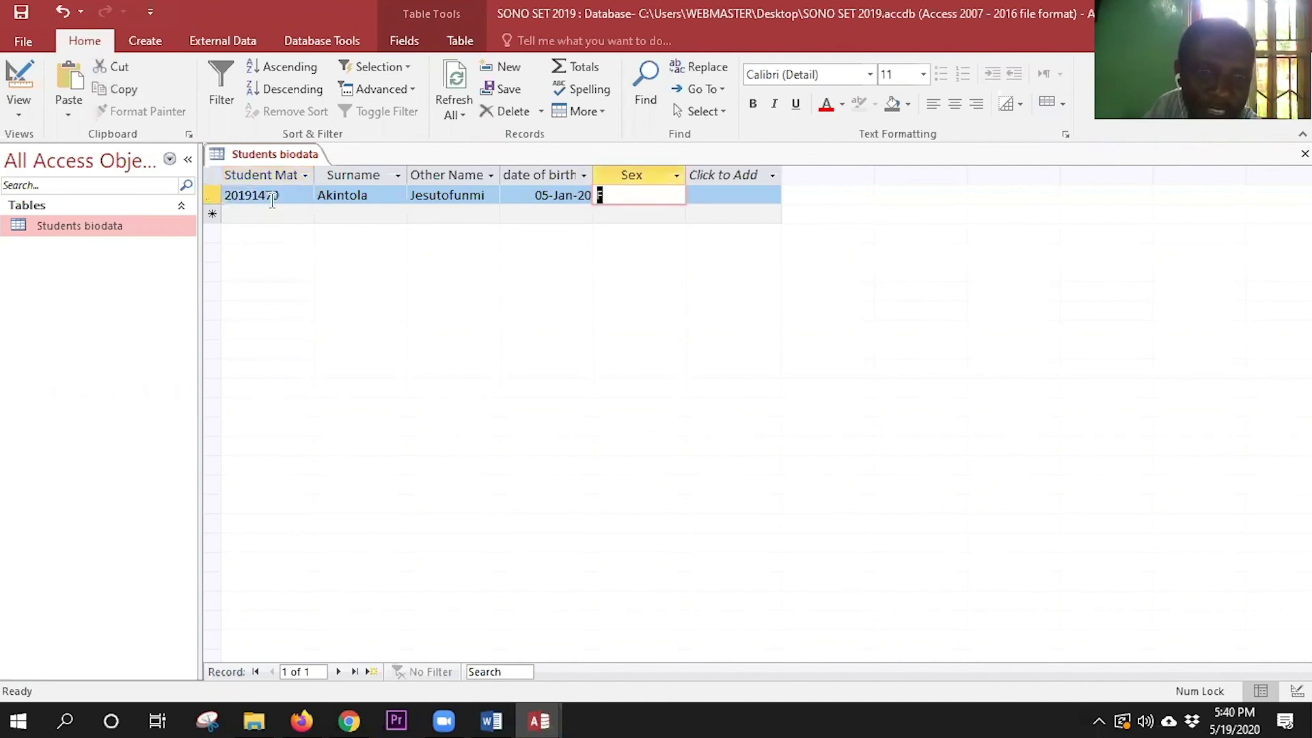
- Recheck the matric number, then tab through the fields to save the record
key(shift+Tab)
key(shift+Tab)
key(shift+Tab)
key(shift+Tab)
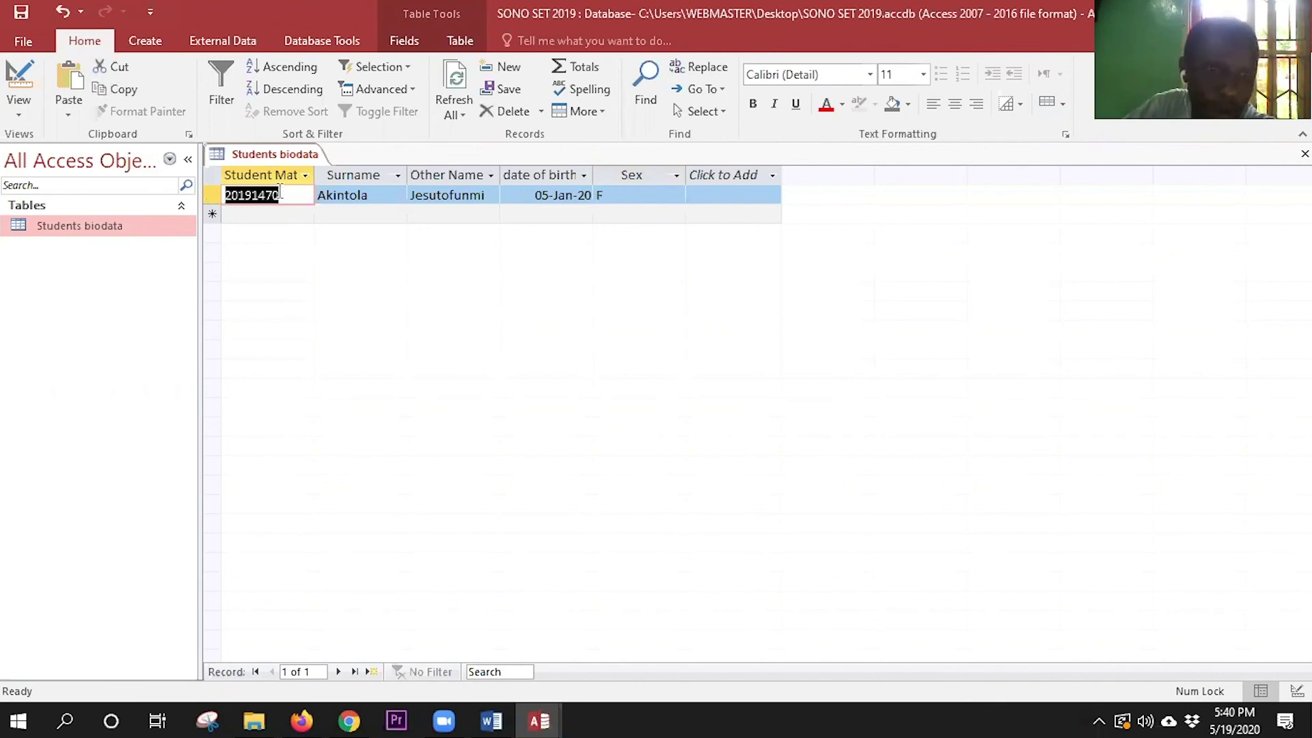
click(280, 194)
key(Left)
key(Left)
key(Left)
key(Left)
key(Left)
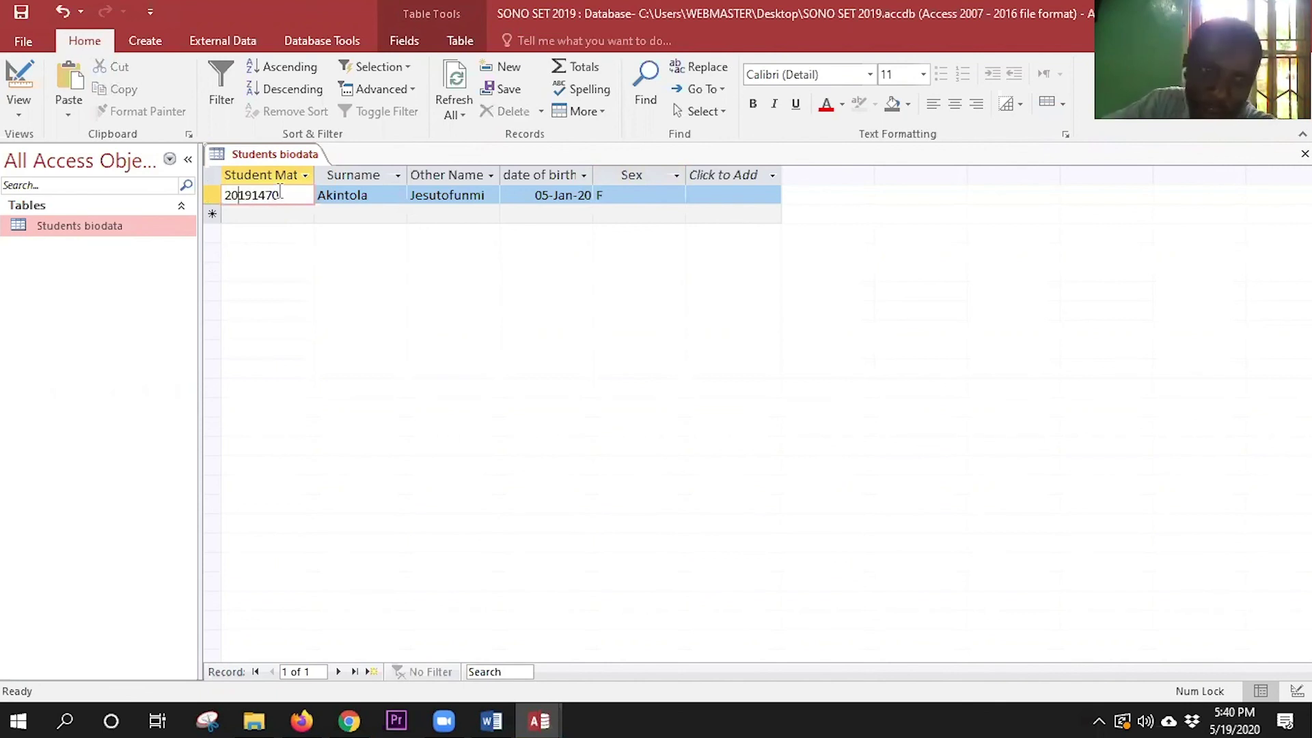
key(Left)
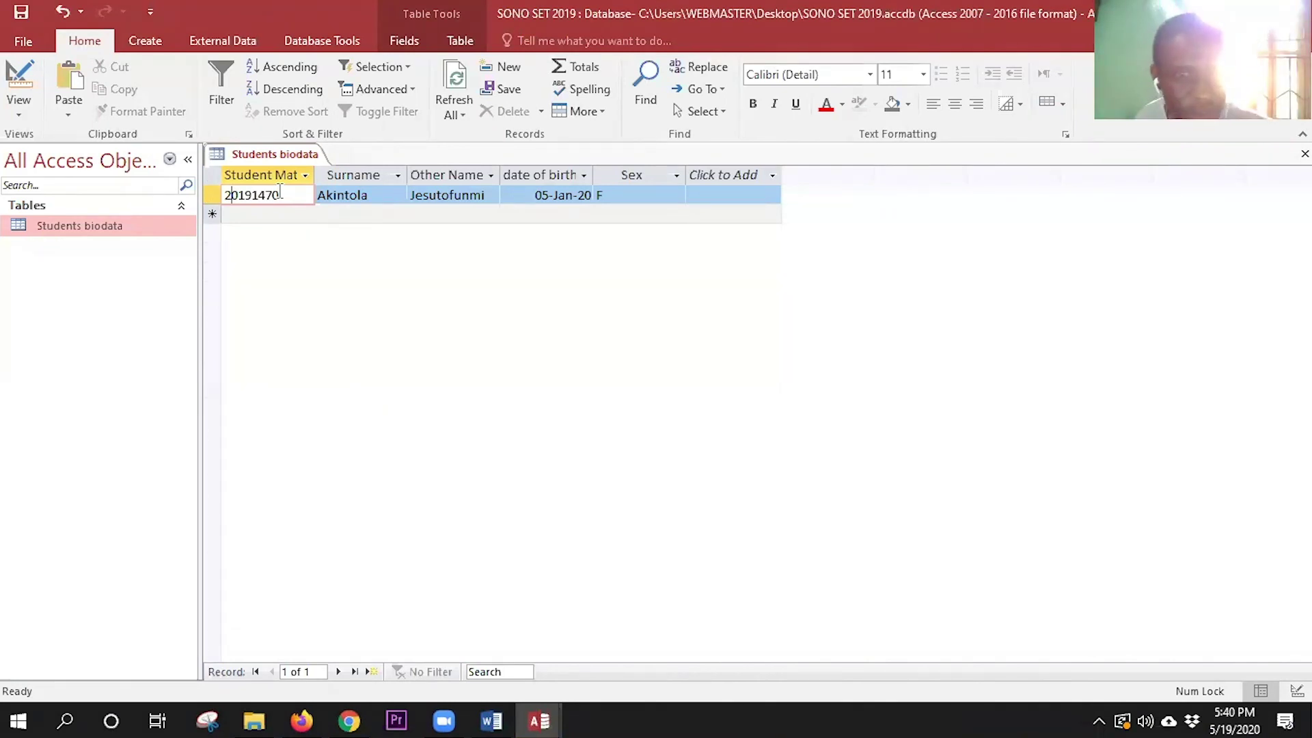
key(Tab)
key(Tab)
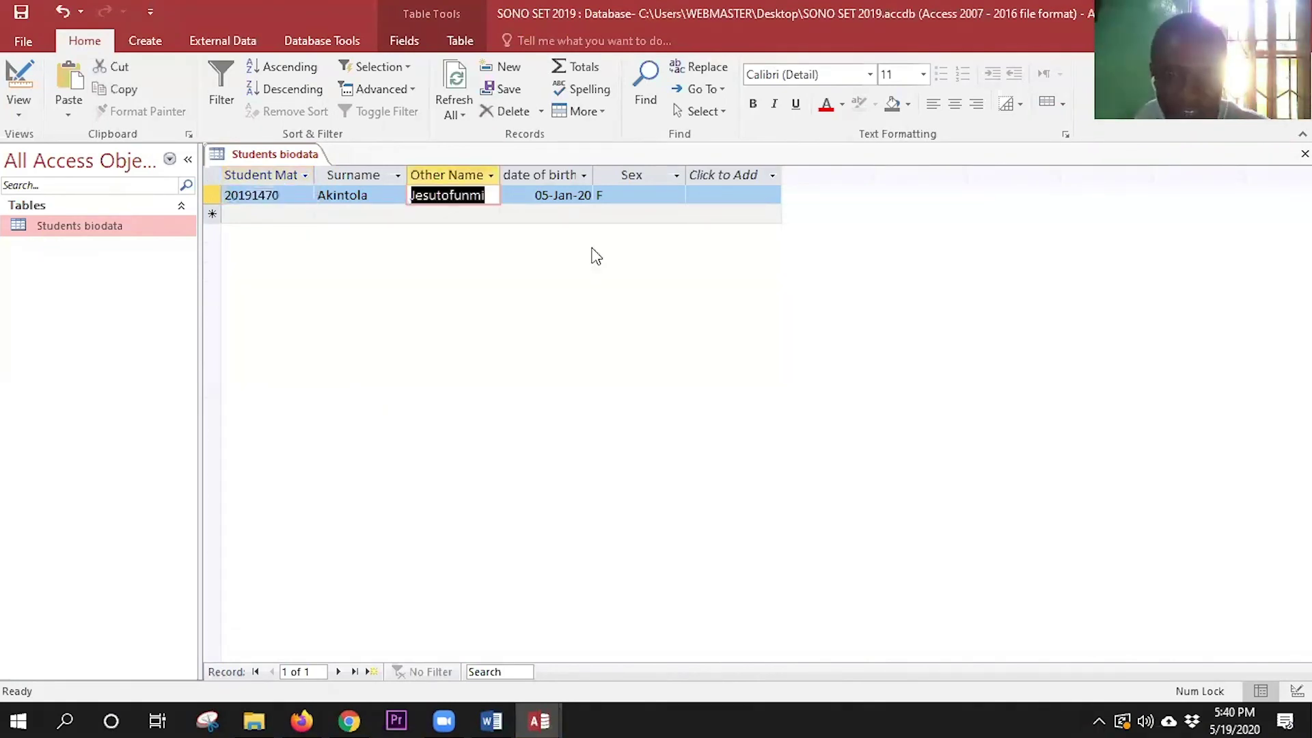
key(Tab)
key(Tab)
key(Tab)
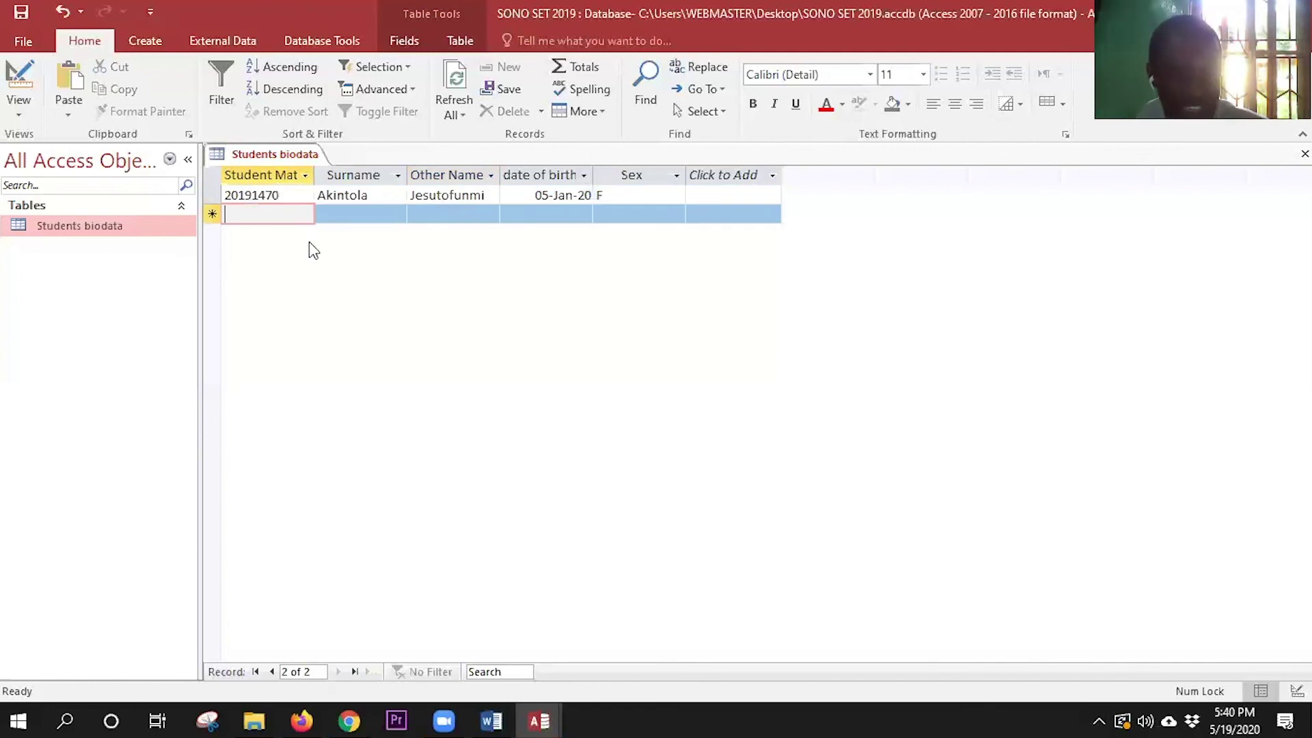